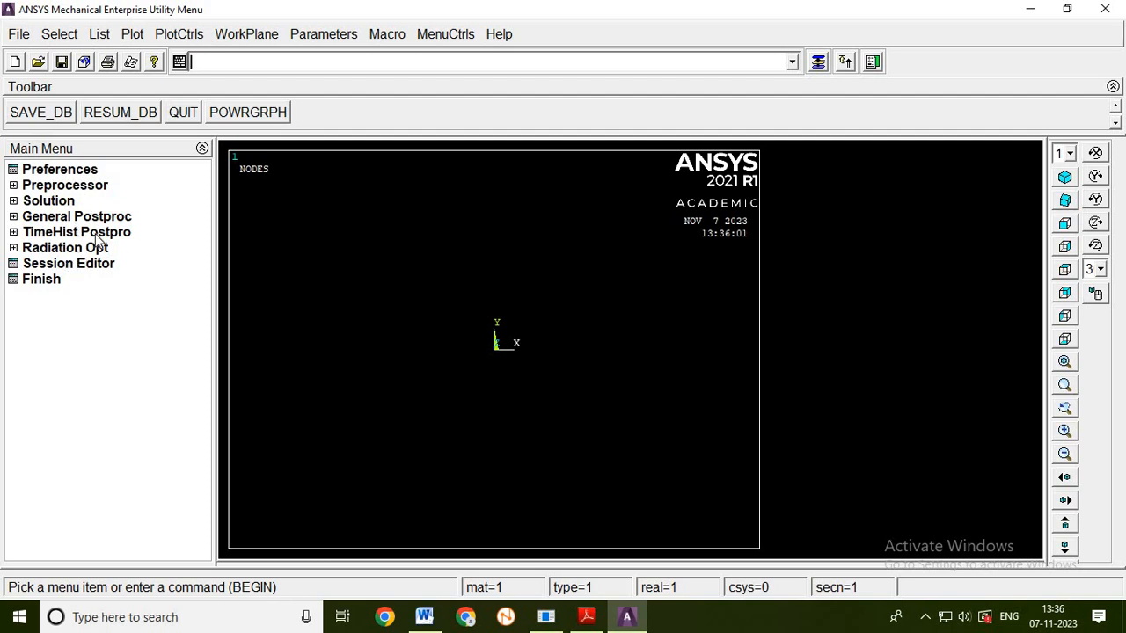
- Set the GUI filtering preferences to show only the Structural discipline
click(75, 175)
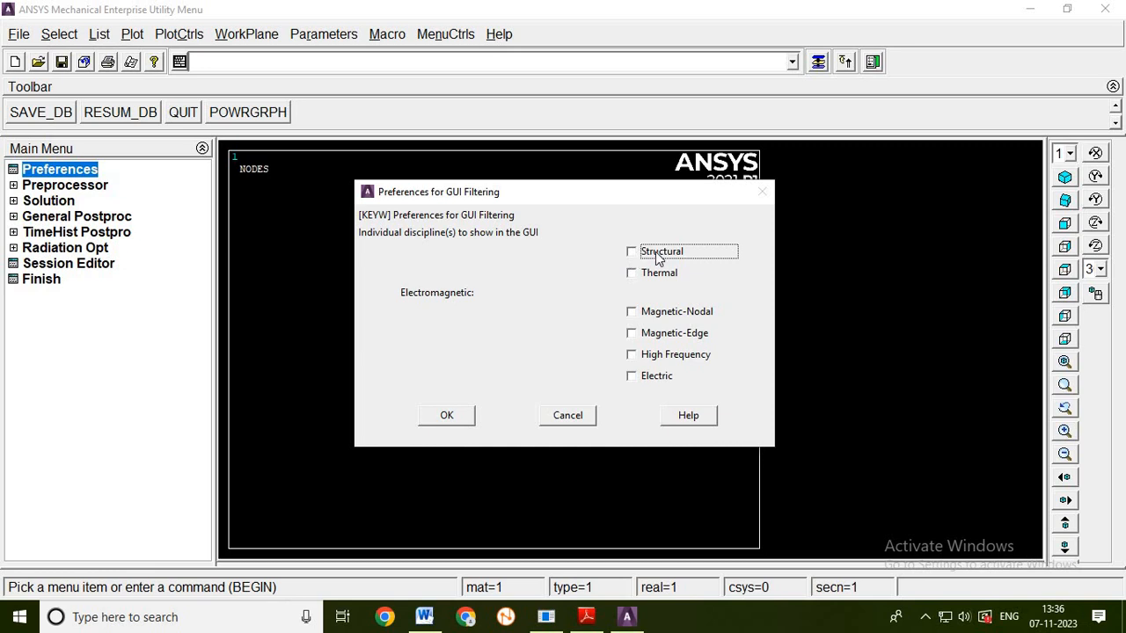
click(657, 258)
click(446, 415)
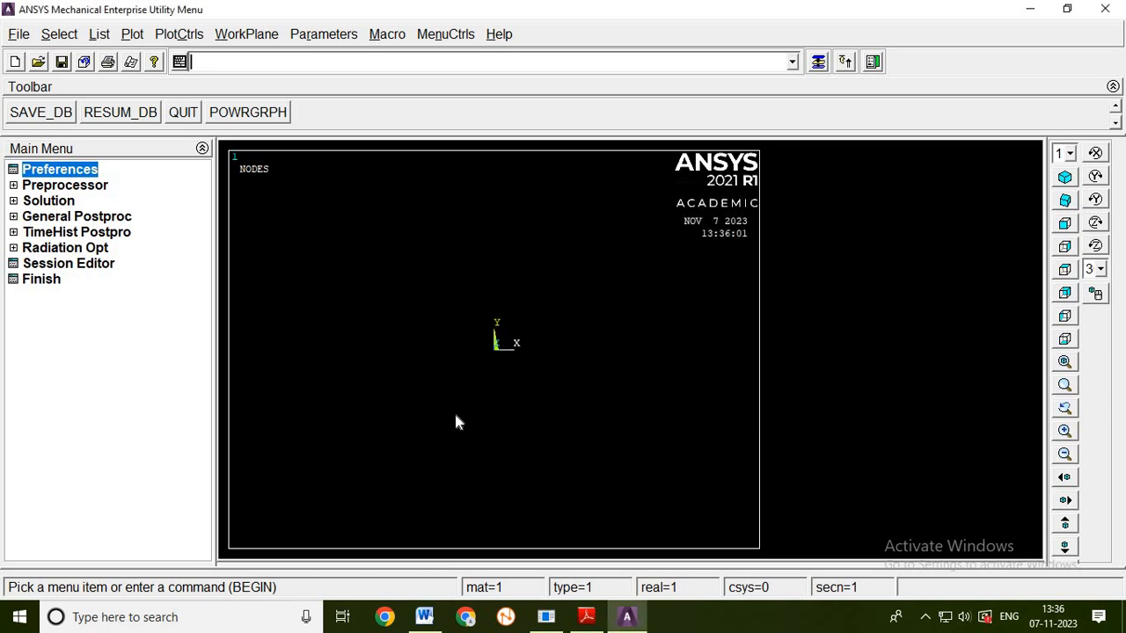
- Add the Link 3D finit stn 180 element type with reference number 1 and close the element type list
click(67, 188)
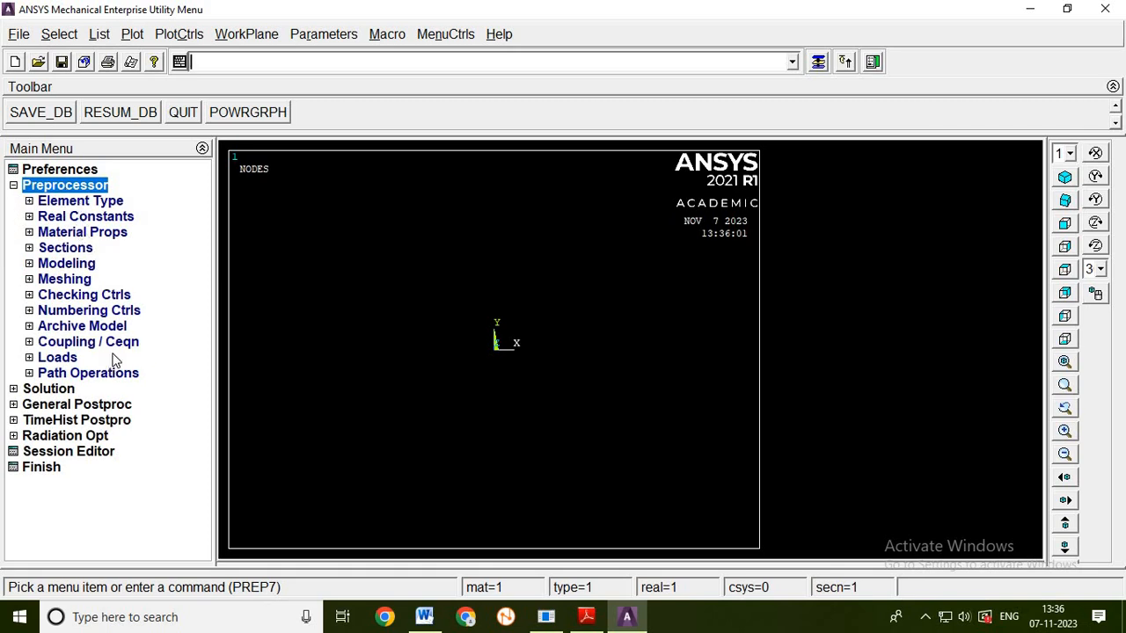
click(79, 205)
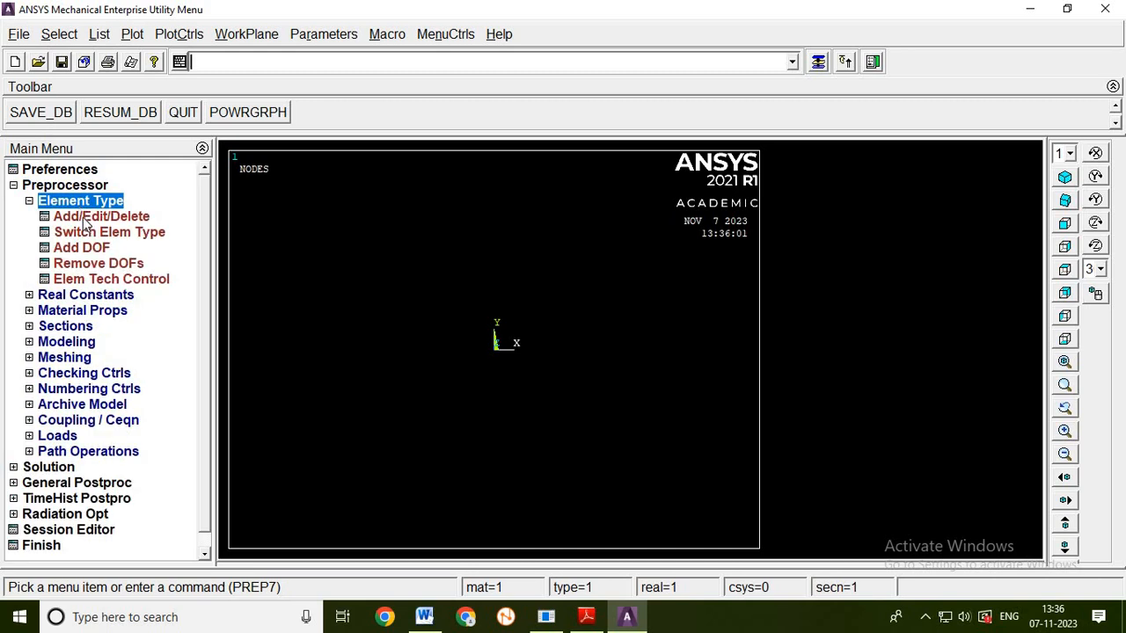
click(85, 220)
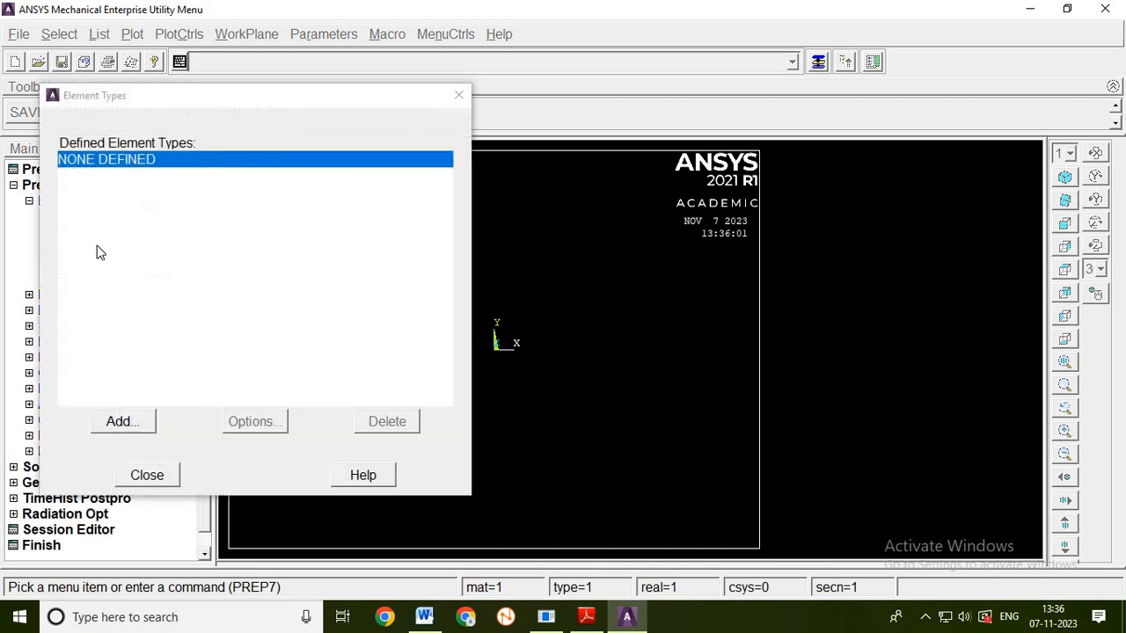
click(138, 422)
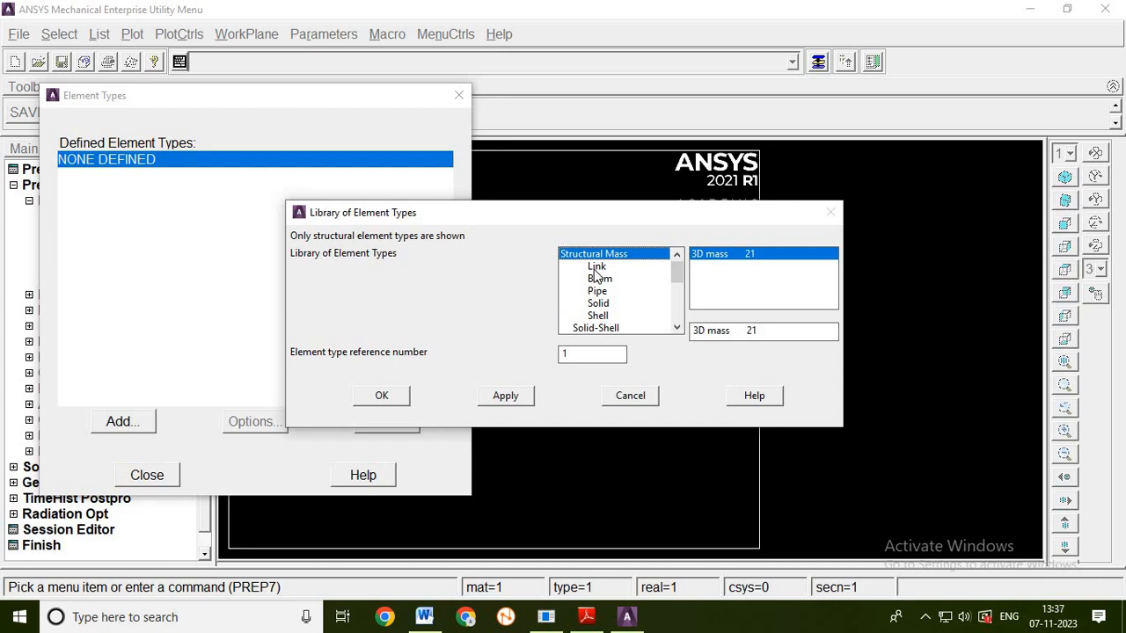
click(596, 267)
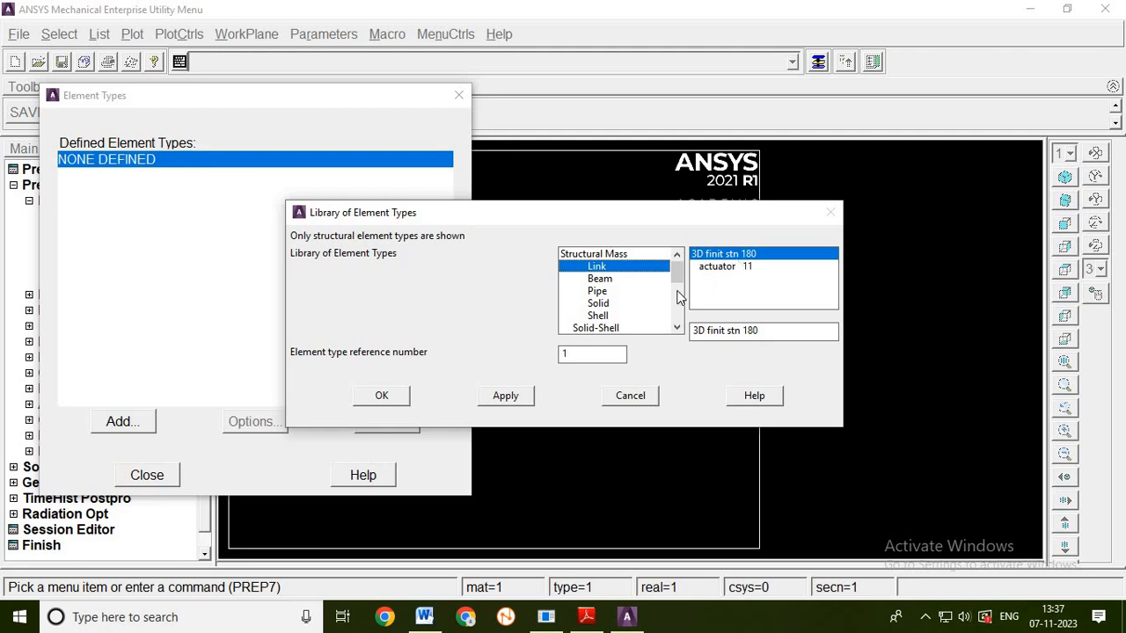
click(382, 396)
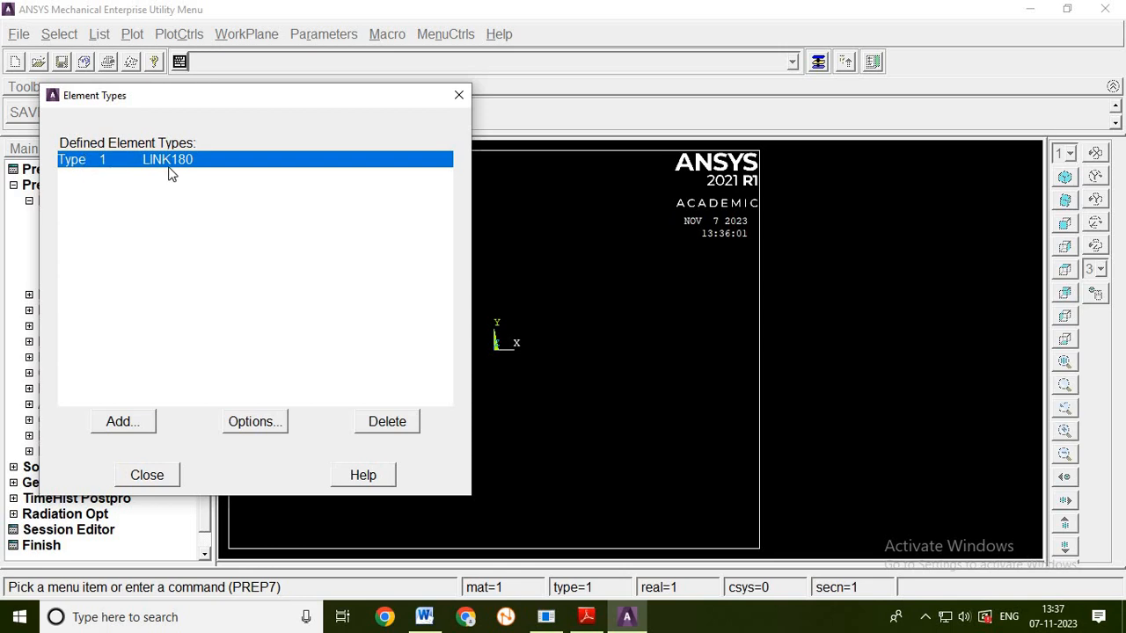
click(147, 475)
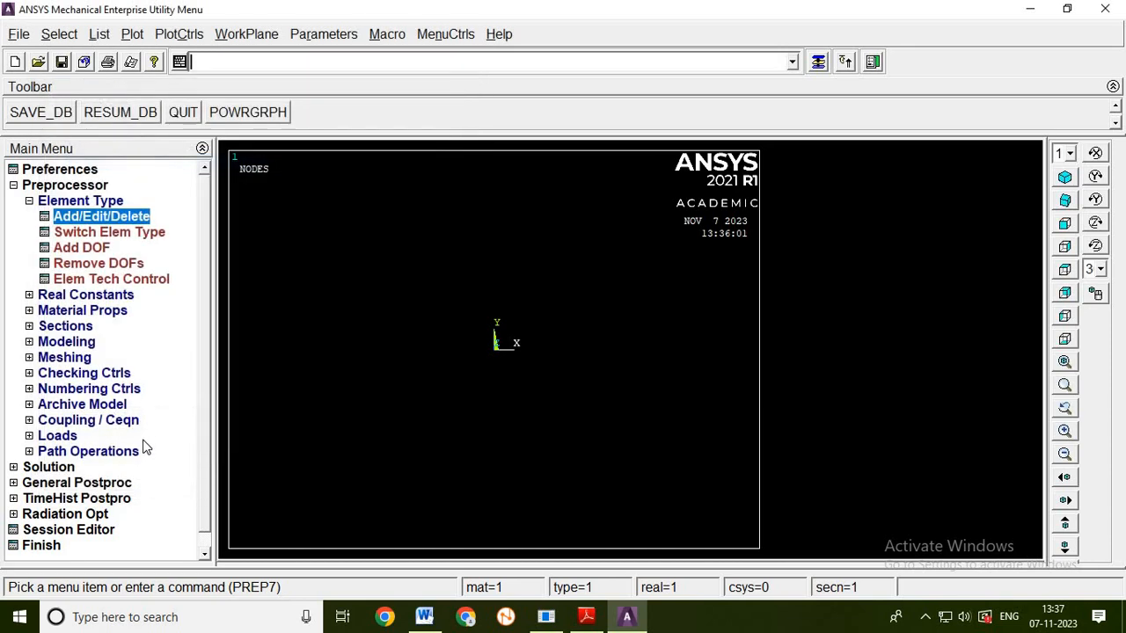
- Start a link section with ID 1 and name 1, and check the wider bar's area in the Word problem document
click(80, 328)
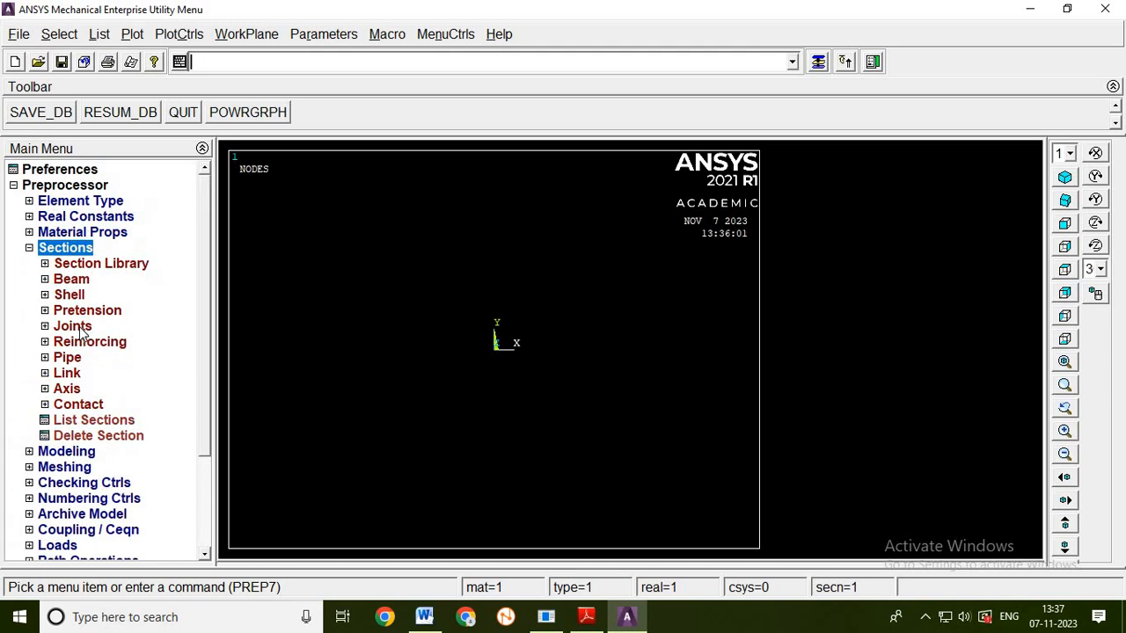
click(68, 374)
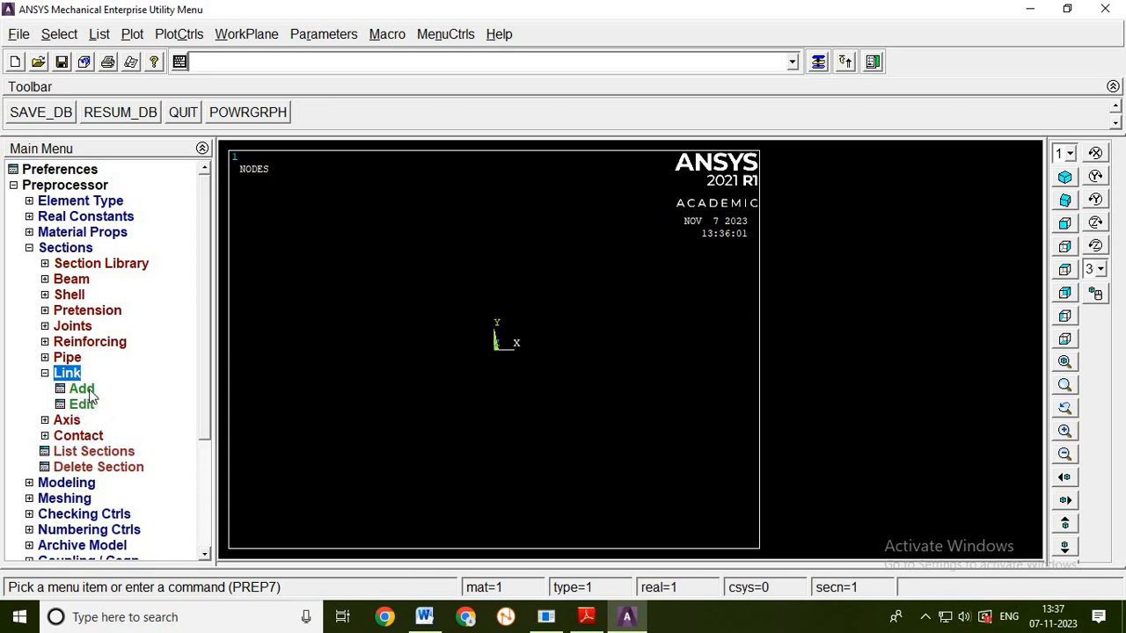
click(89, 394)
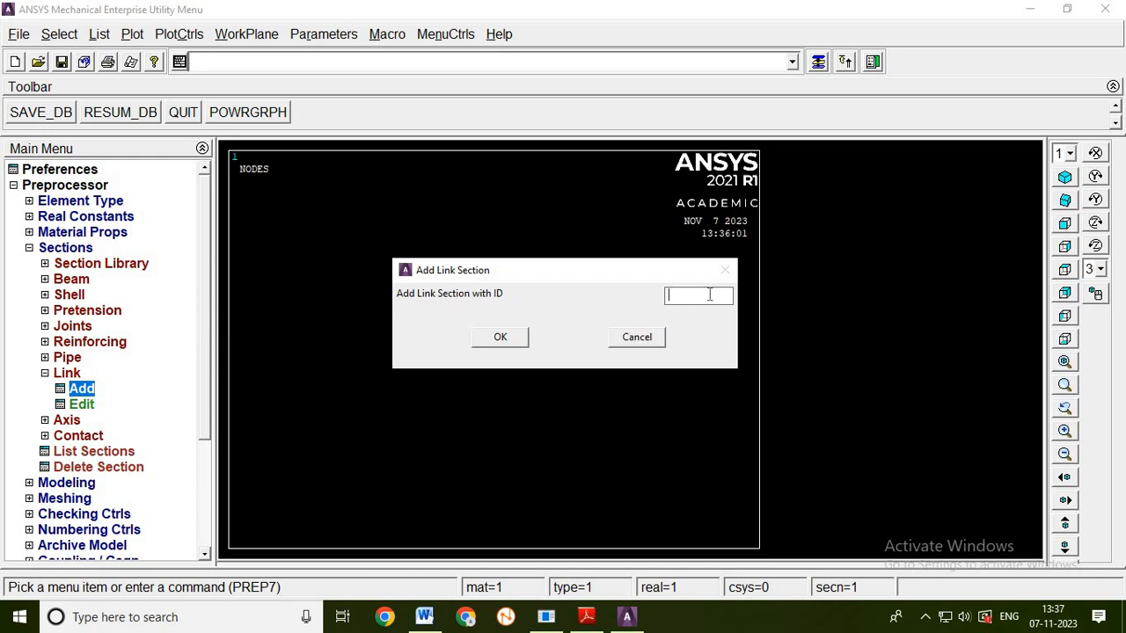
text(1)
click(500, 340)
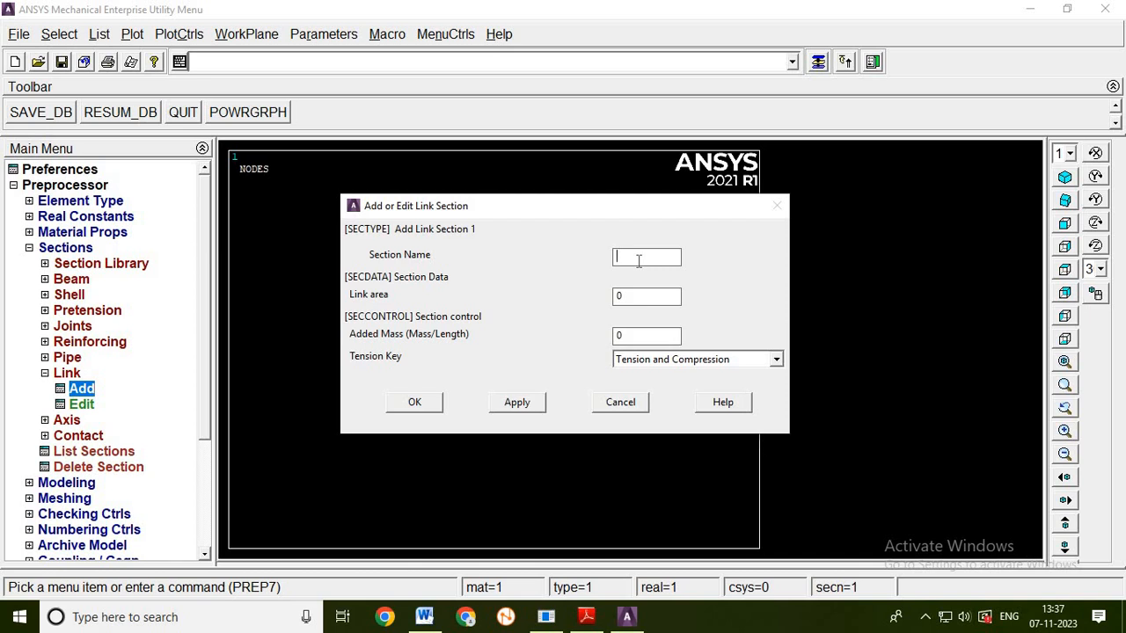
text(1)
click(424, 616)
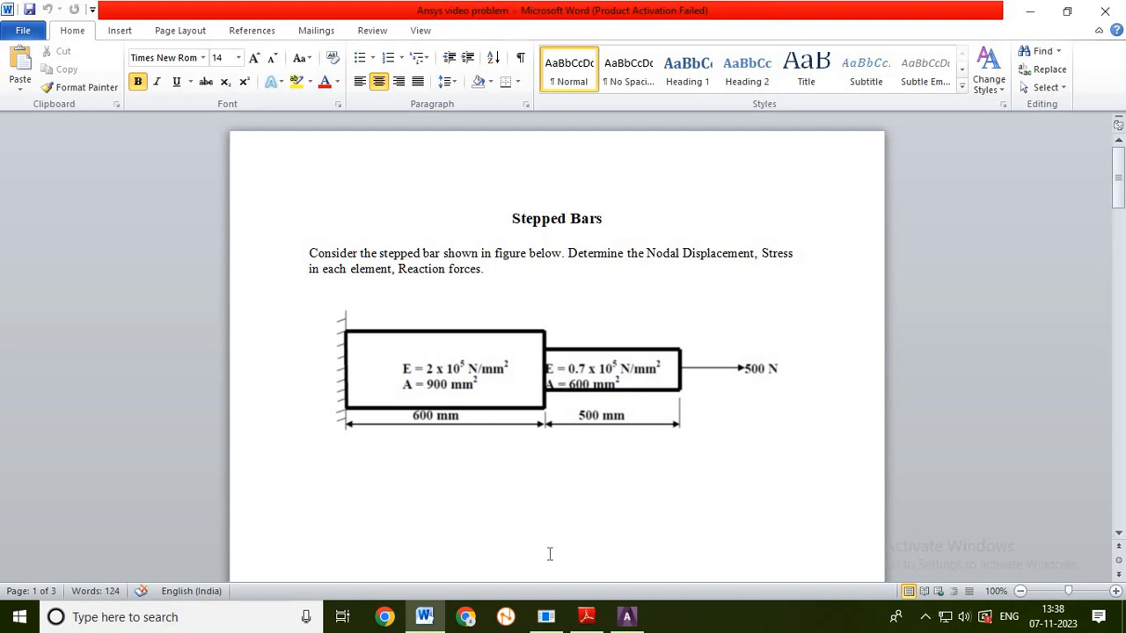
click(627, 619)
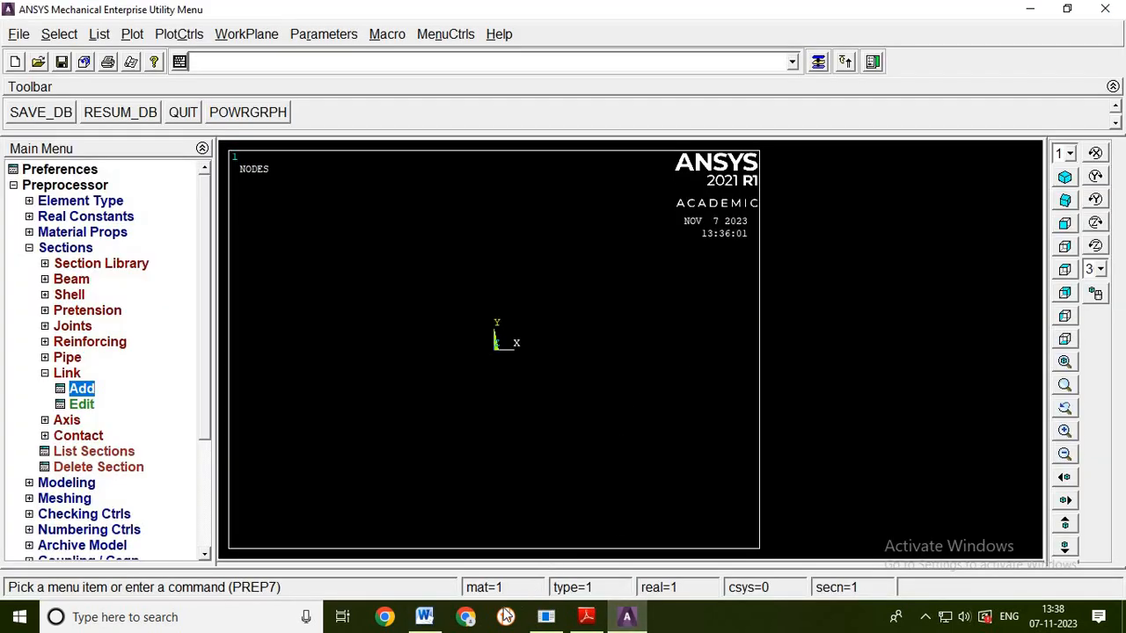
- Create link section 1 with the section name 1 and a link area of 900
click(86, 388)
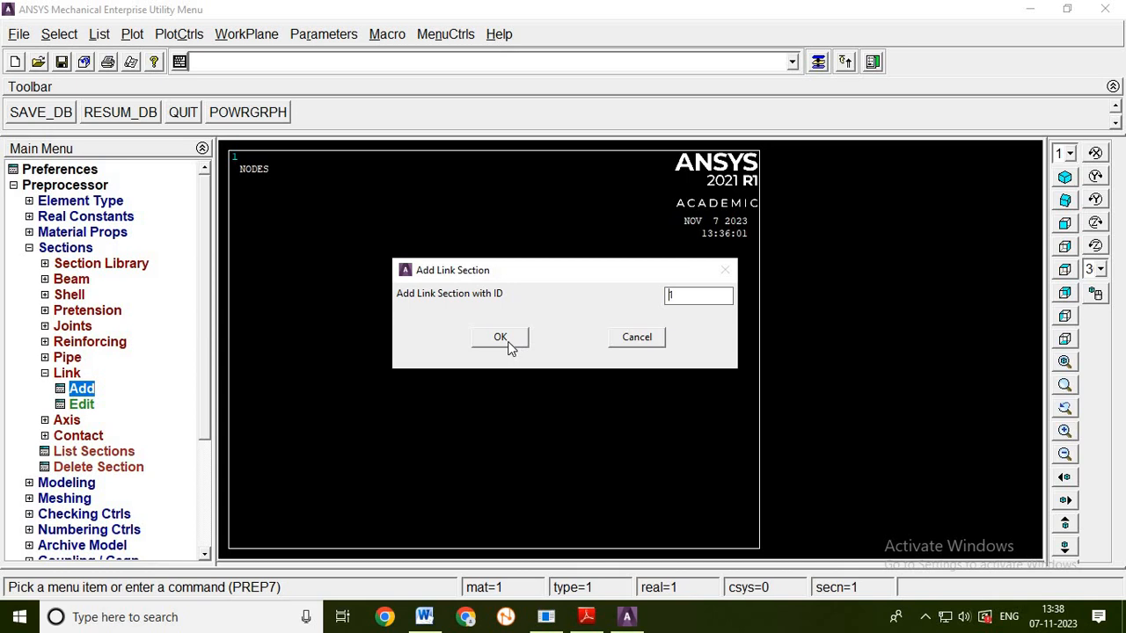
click(501, 338)
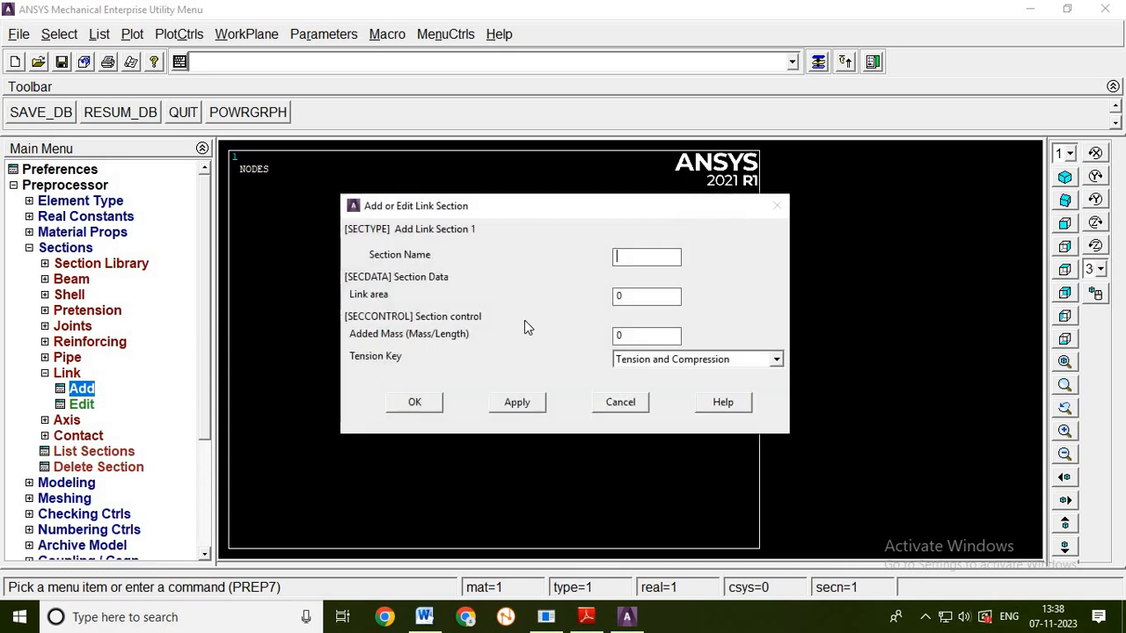
click(646, 256)
text(1)
double_click(627, 295)
text(900)
click(532, 407)
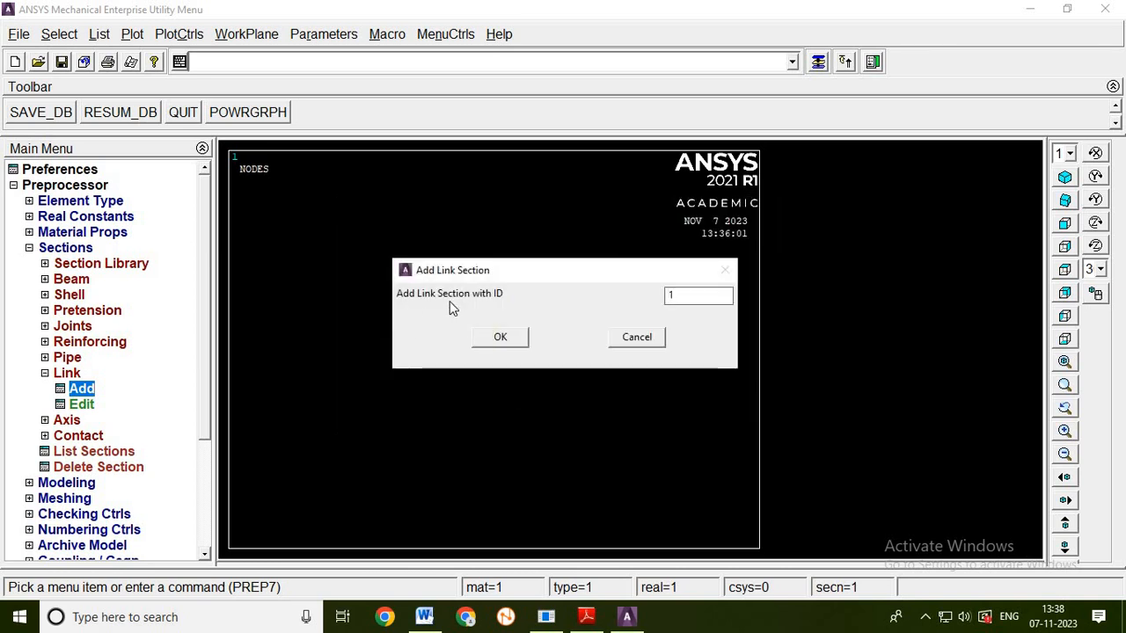
- Add link section 2 with the name 2 and a link area of 600, taking the area from the Word problem document
double_click(688, 298)
text(2)
click(515, 341)
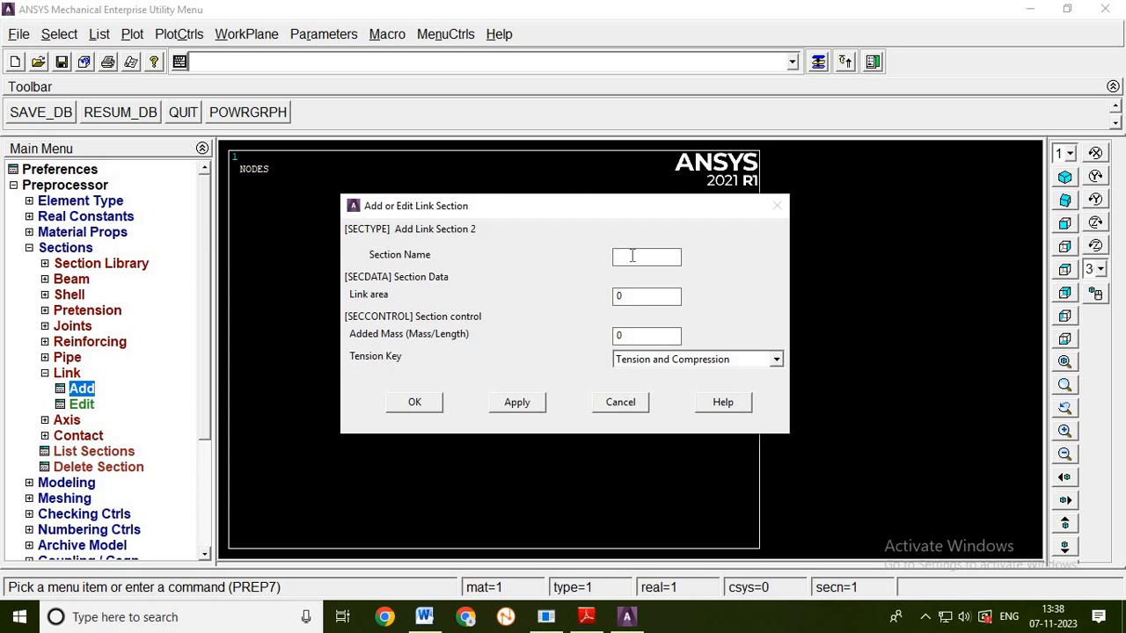
text(2)
double_click(619, 297)
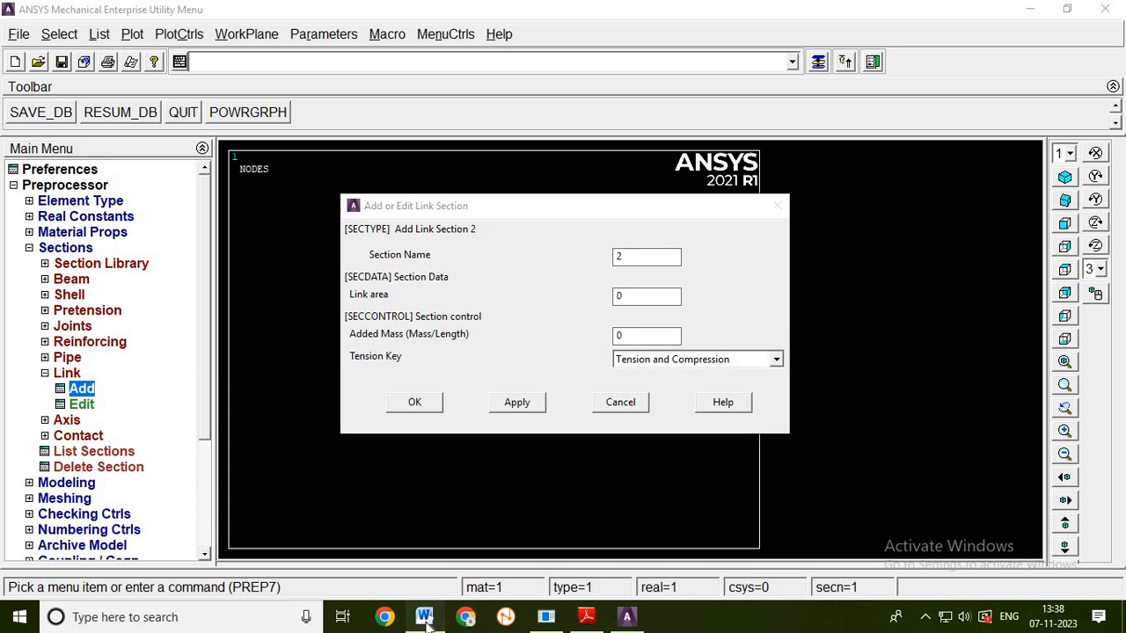
click(425, 617)
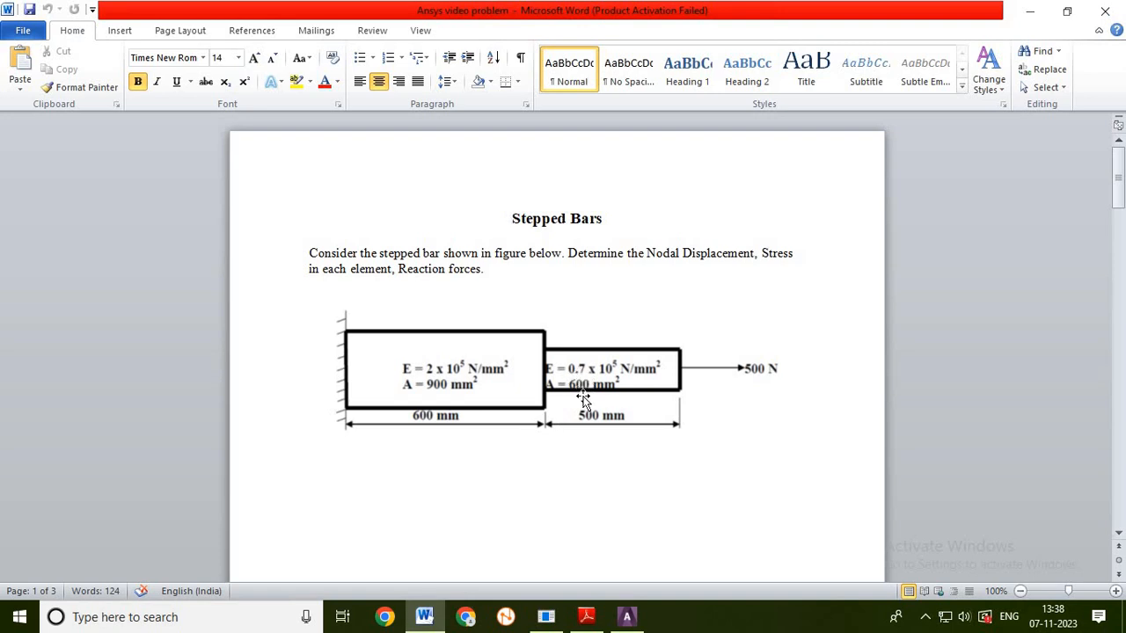
click(626, 617)
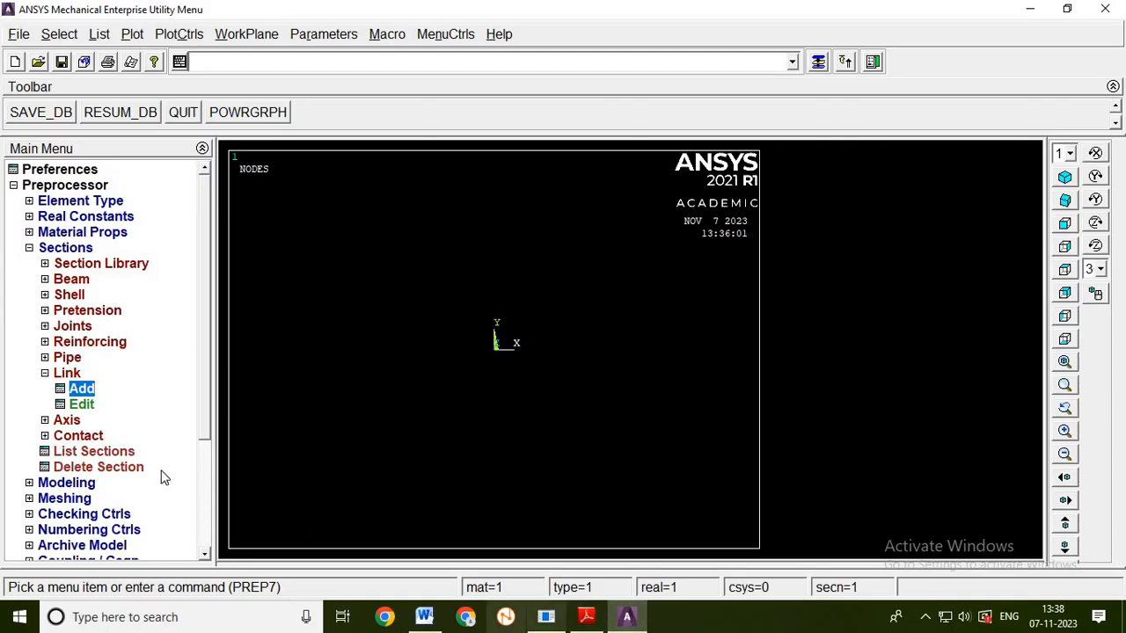
double_click(81, 388)
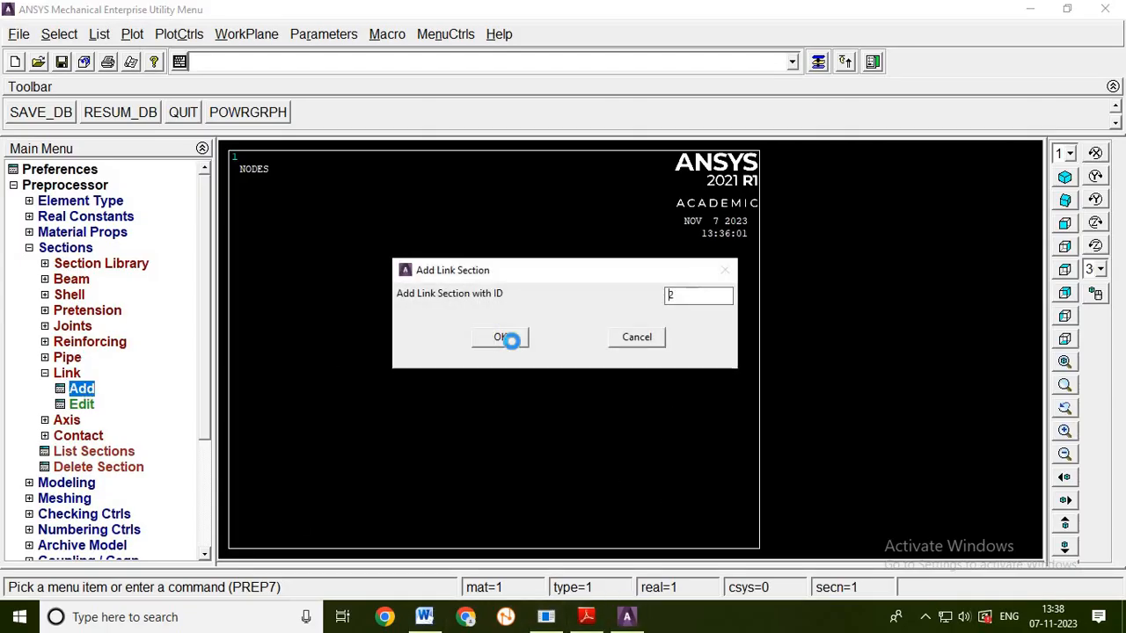
click(512, 341)
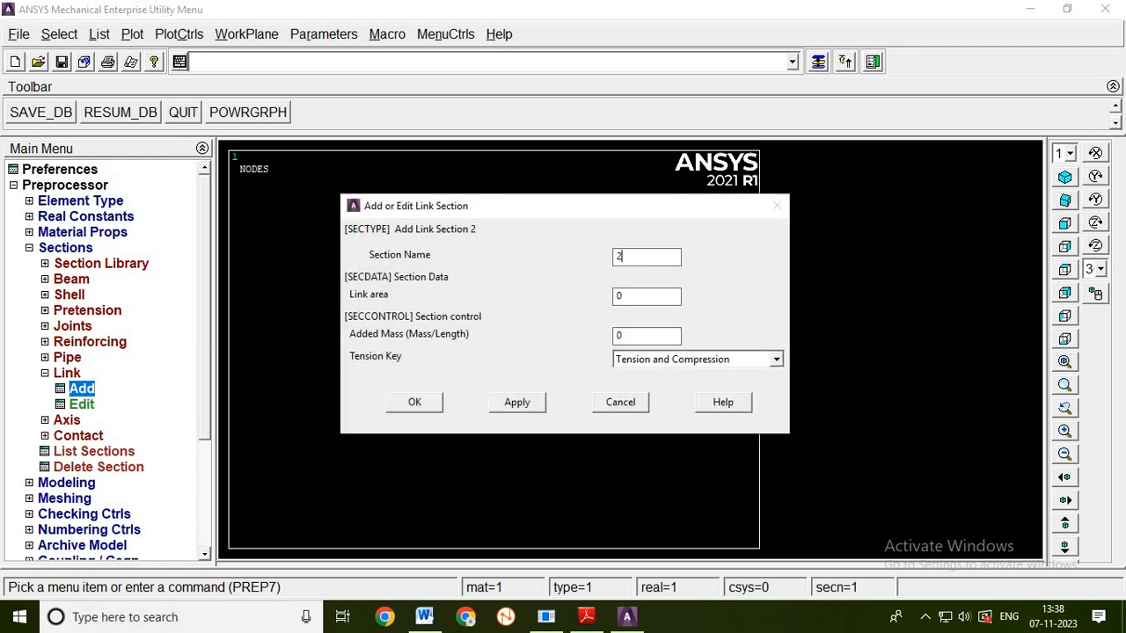
double_click(618, 296)
text(600)
click(417, 403)
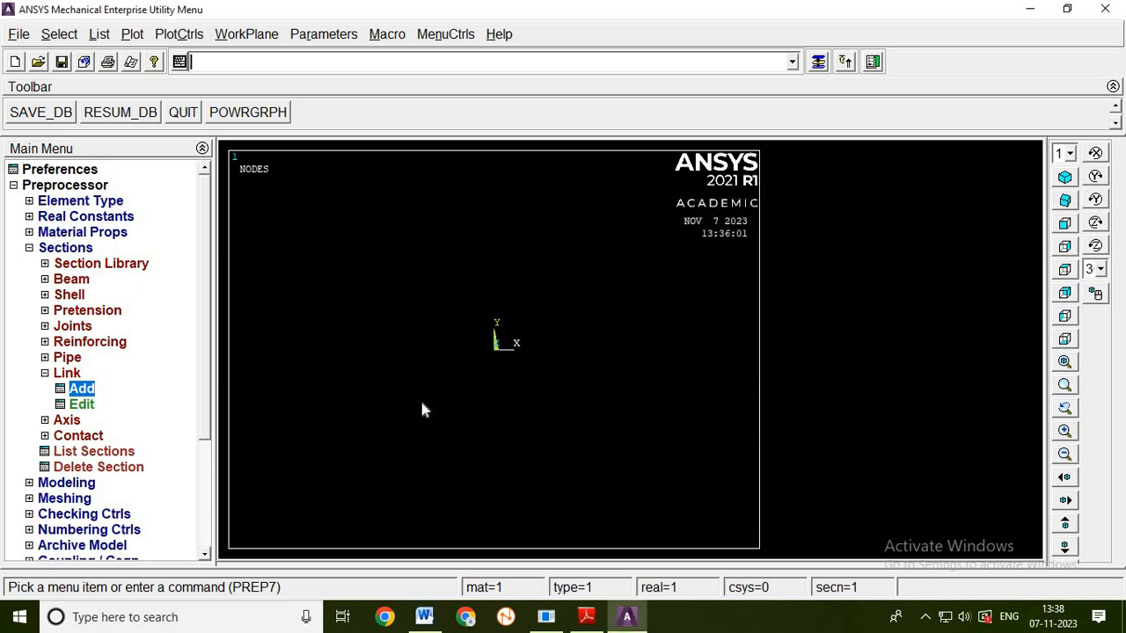
- Start a structural, linear, elastic, isotropic material definition for material model number 1
click(29, 248)
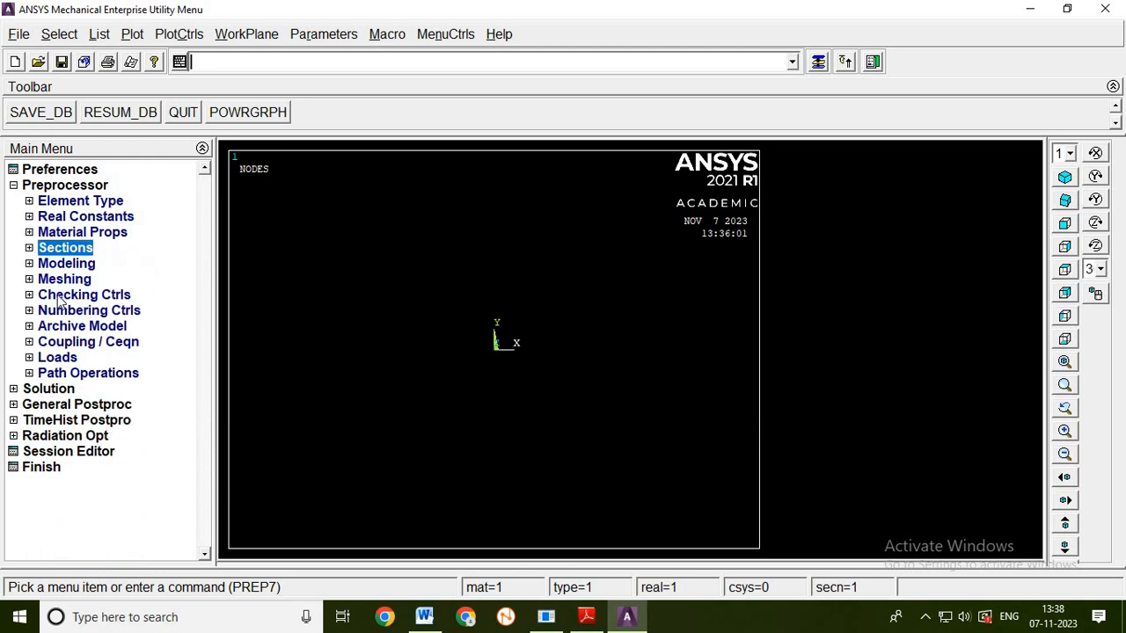
click(90, 234)
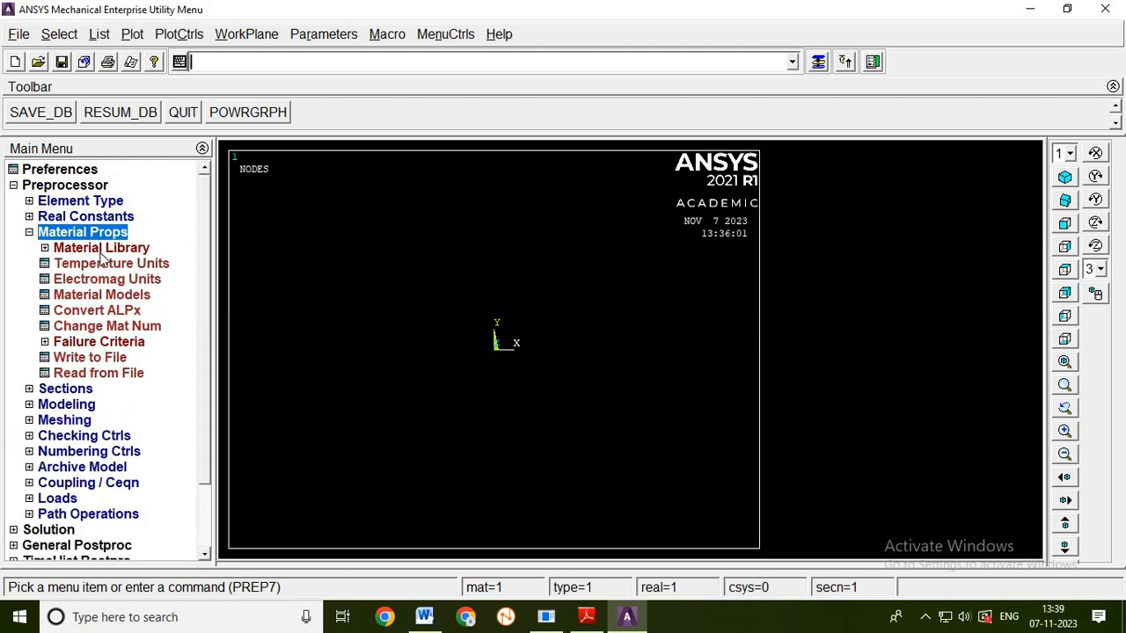
click(114, 295)
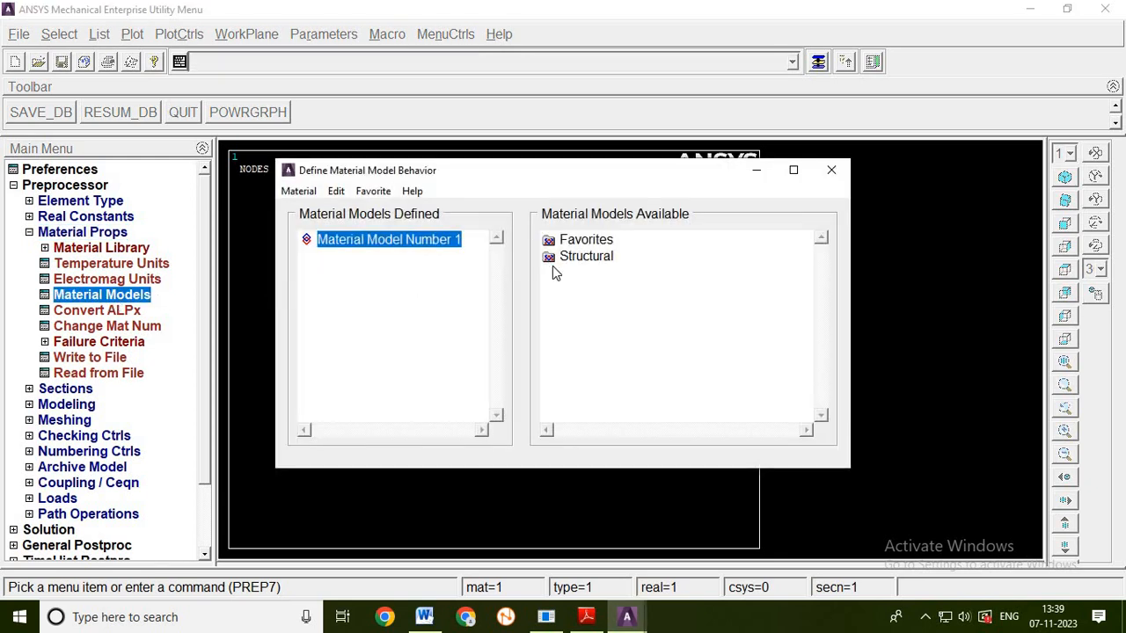
double_click(554, 260)
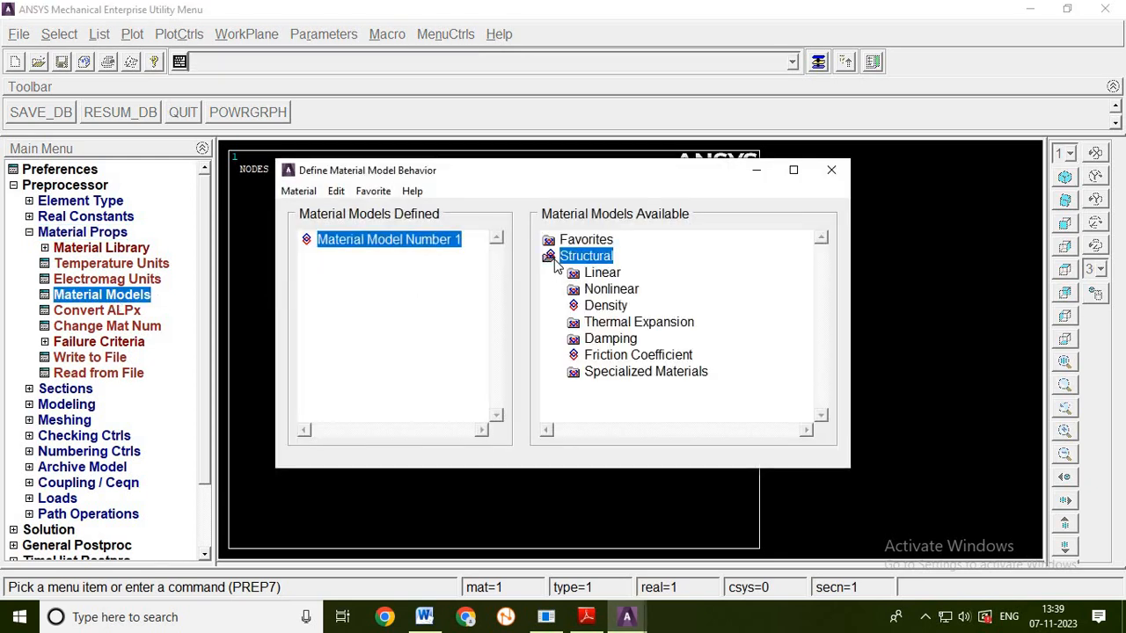
double_click(597, 277)
double_click(627, 292)
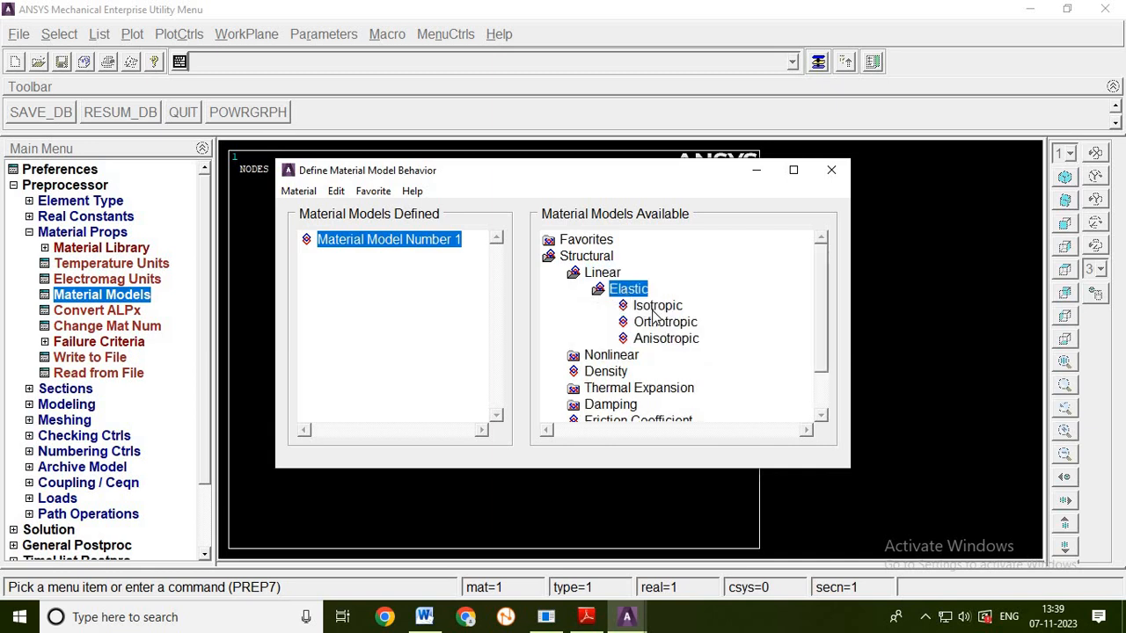
double_click(655, 308)
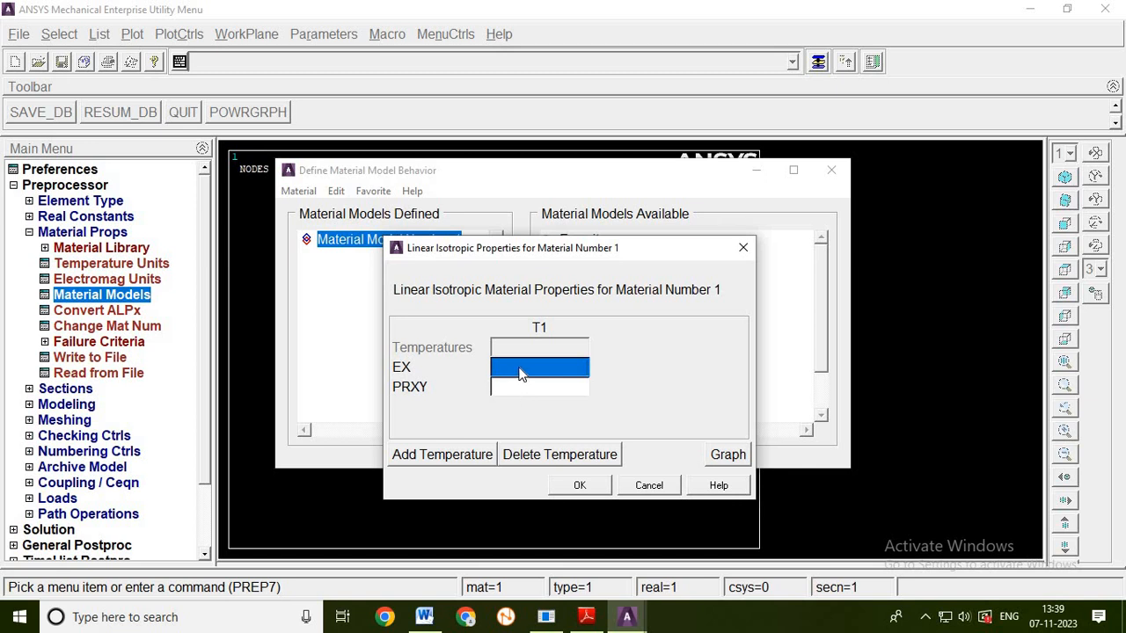
- Check the wider bar's modulus in the Word problem document and set material 1 to EX 2e5 and PRXY 0.3
click(425, 619)
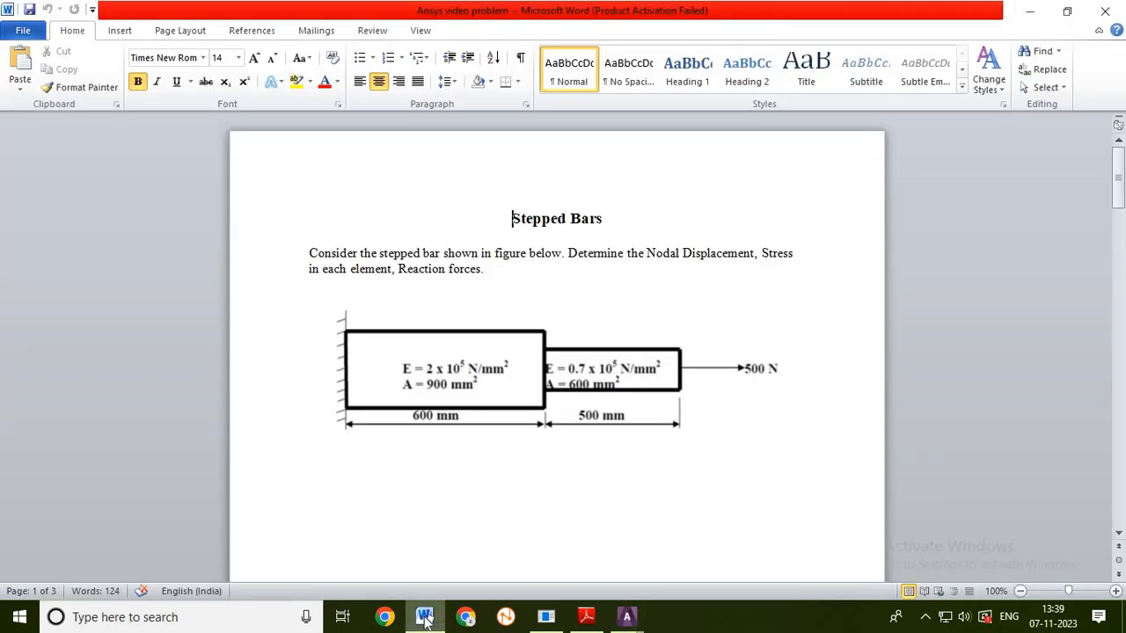
click(425, 619)
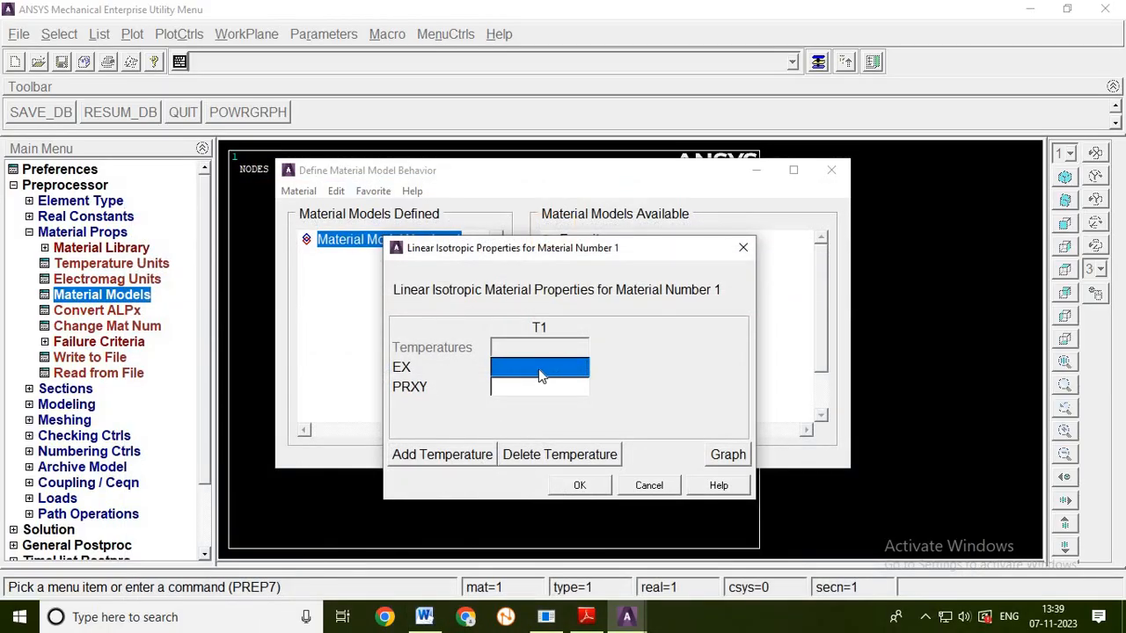
text(2e)
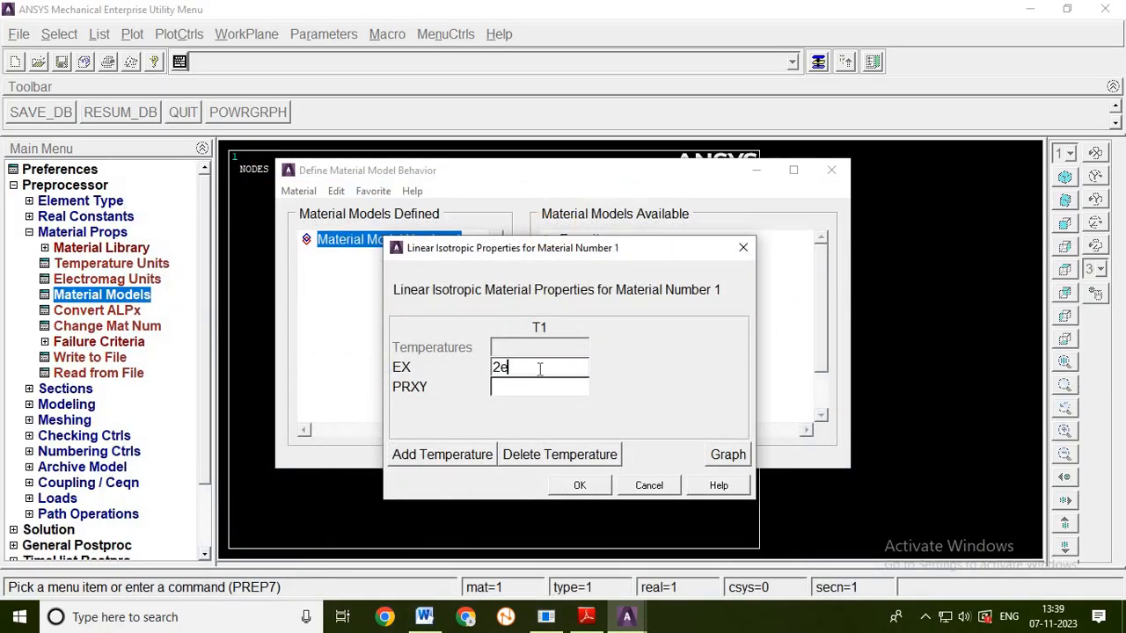
text(5)
click(538, 388)
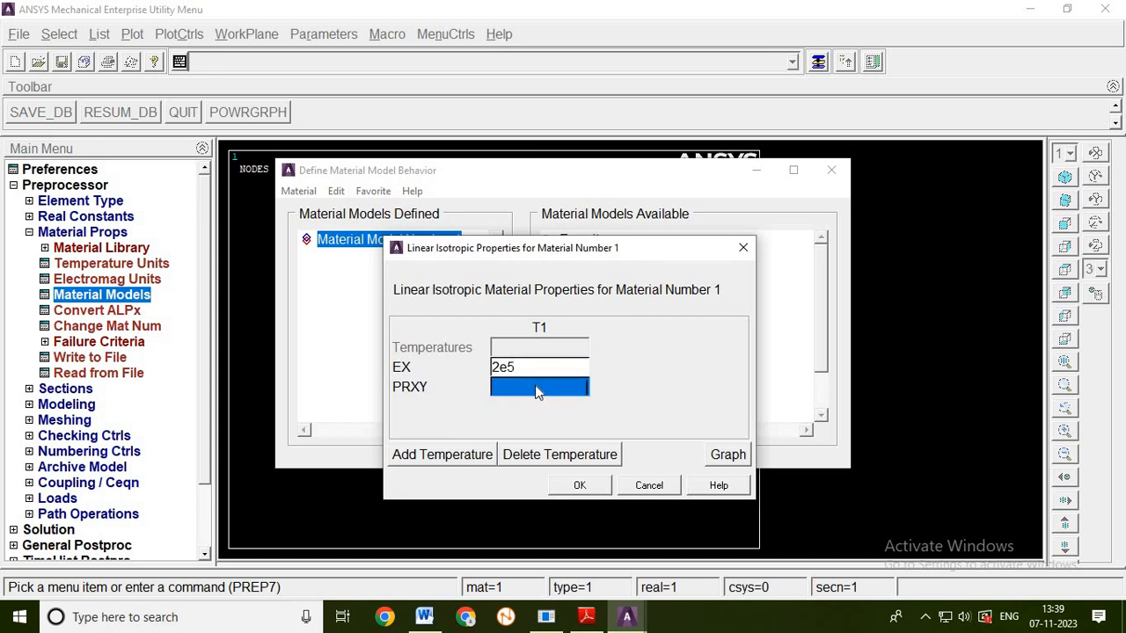
text(0.3)
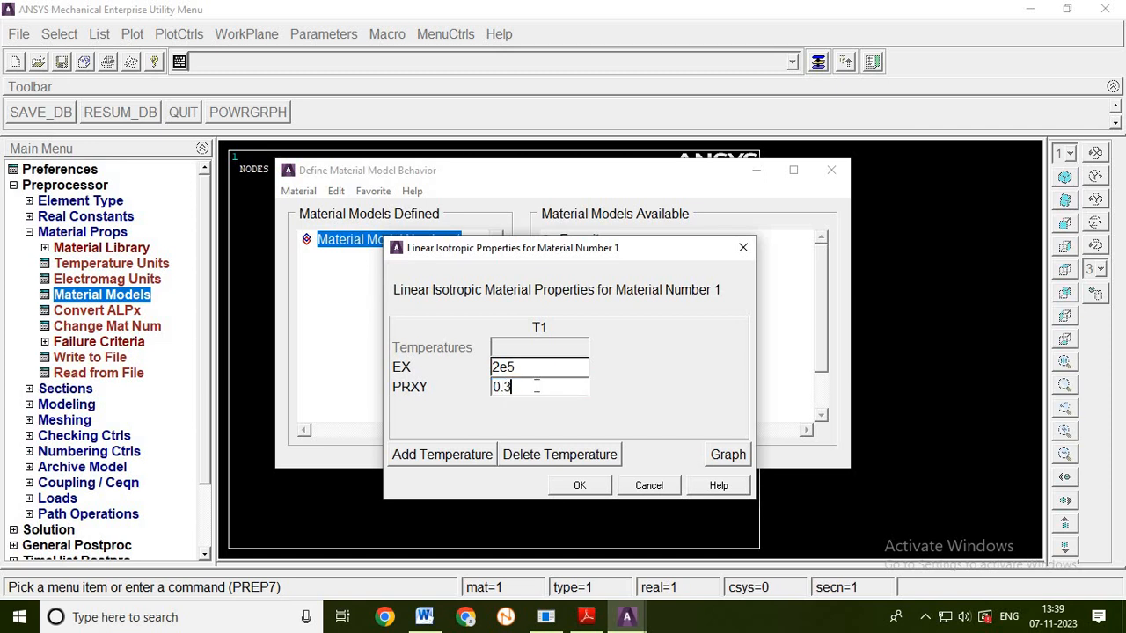
click(577, 486)
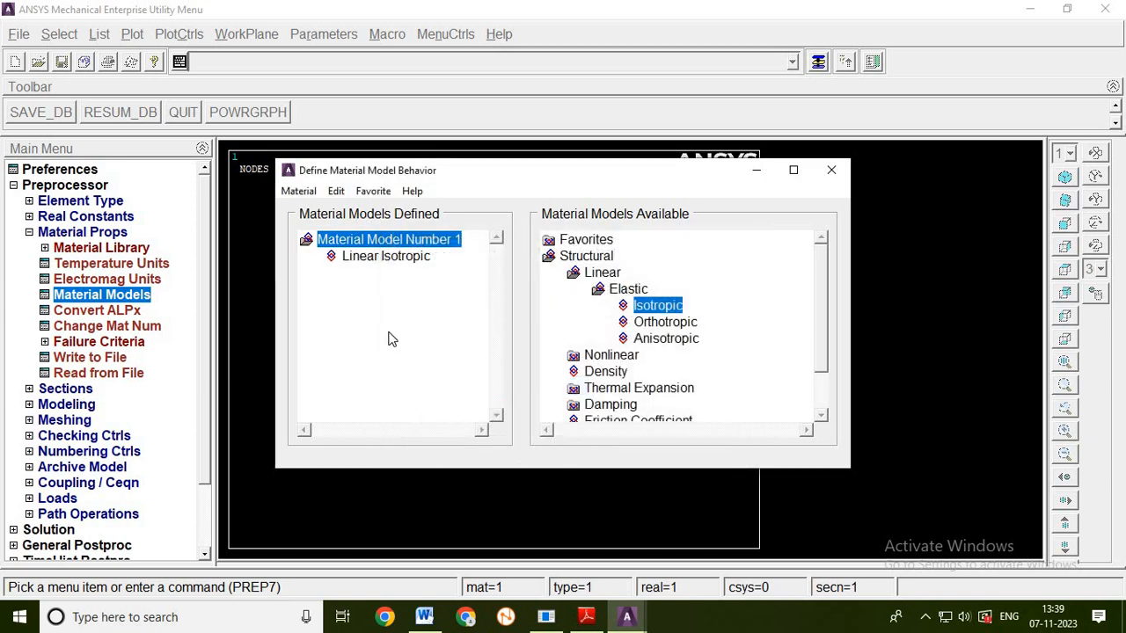
- Add a new material model with ID 2 and start its linear isotropic property definition
click(299, 194)
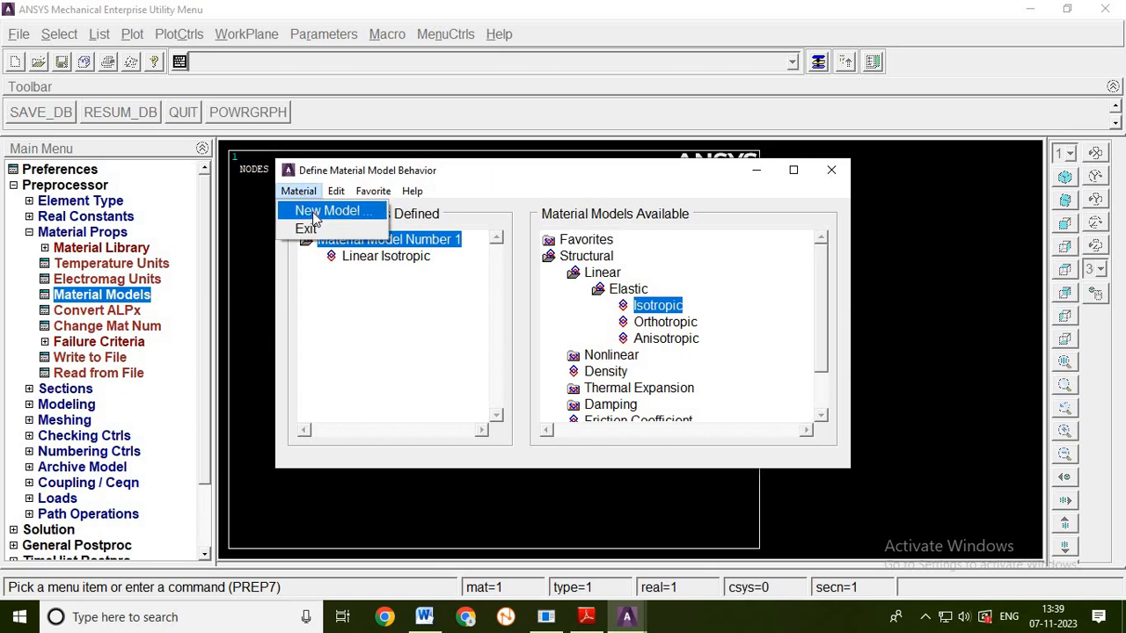
click(315, 215)
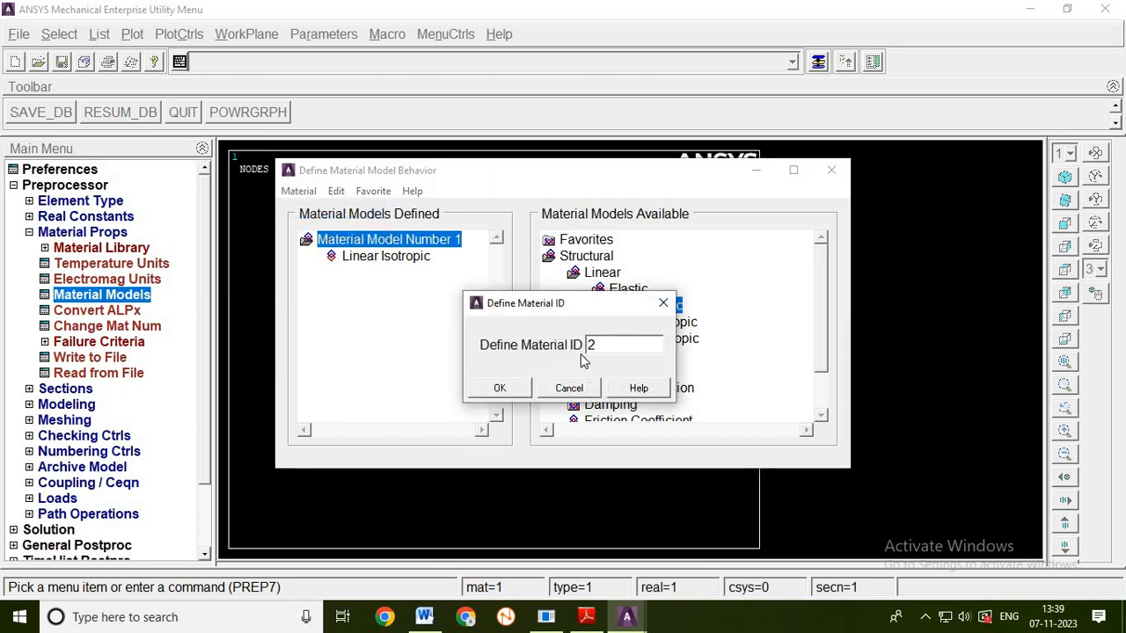
click(499, 388)
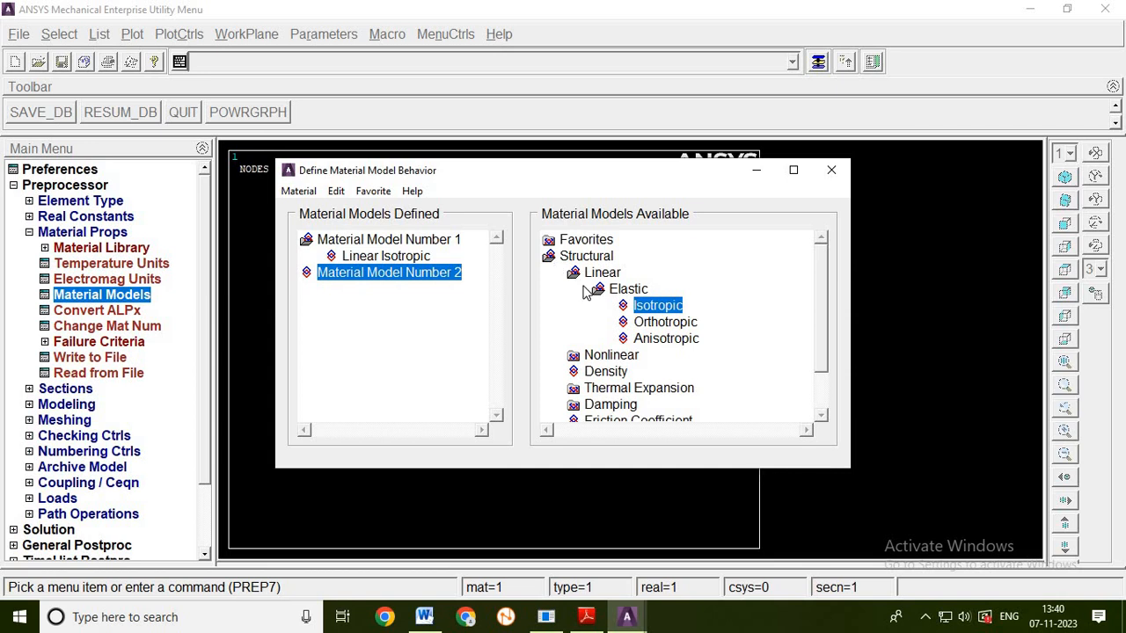
double_click(657, 306)
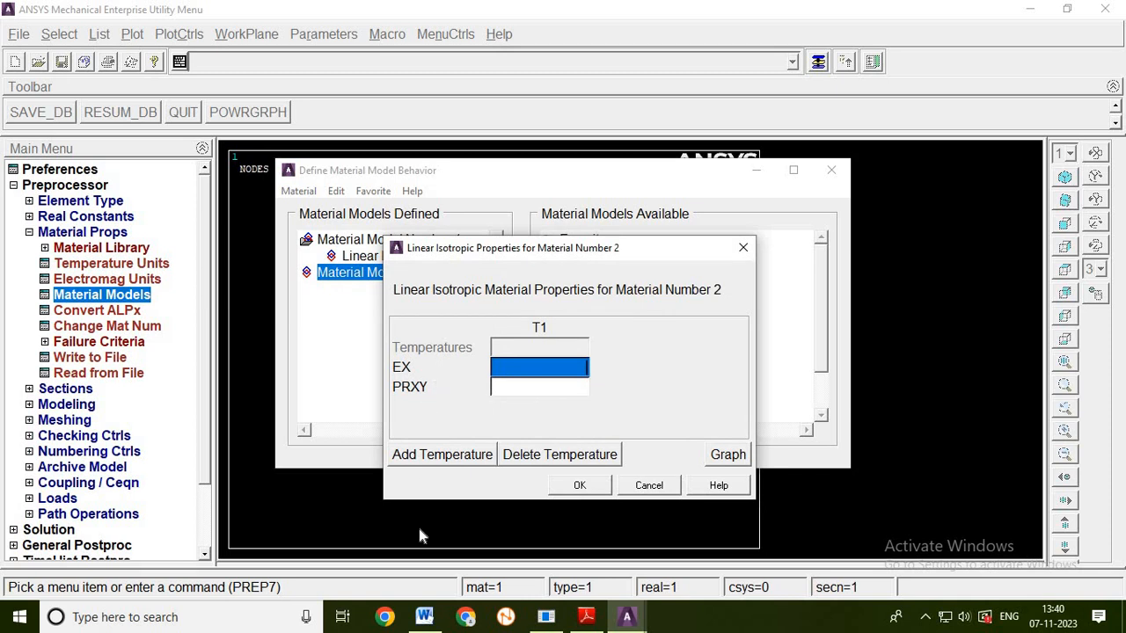
- Check the narrower bar's modulus in the Word document, set material 2 to EX 0.7e5 and PRXY 0.3, and close the material definitions
click(423, 619)
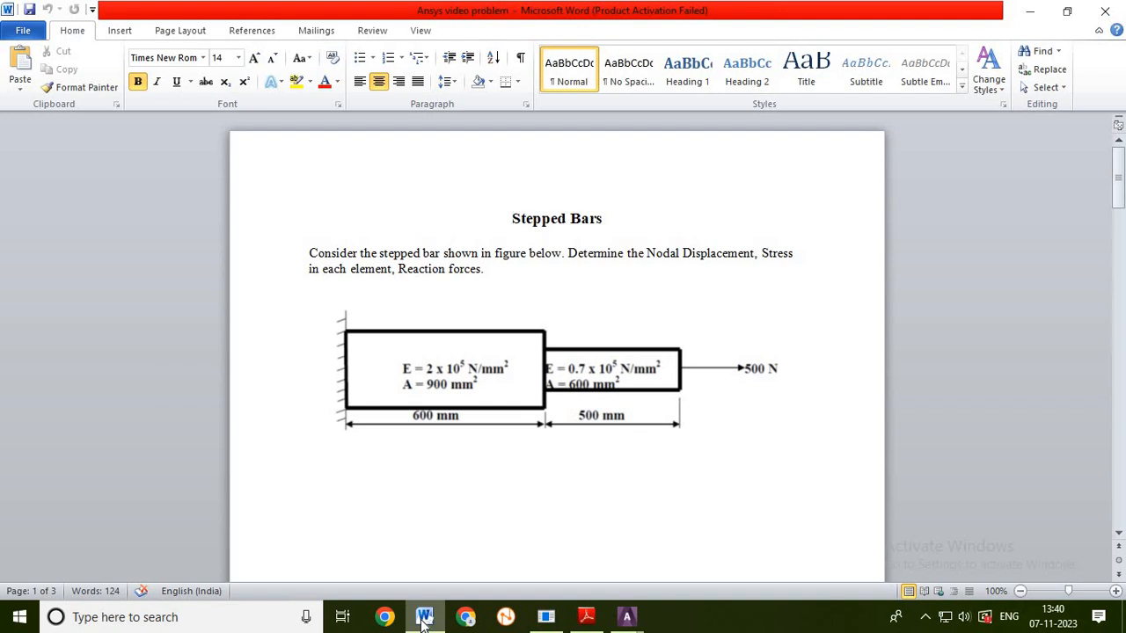
click(423, 619)
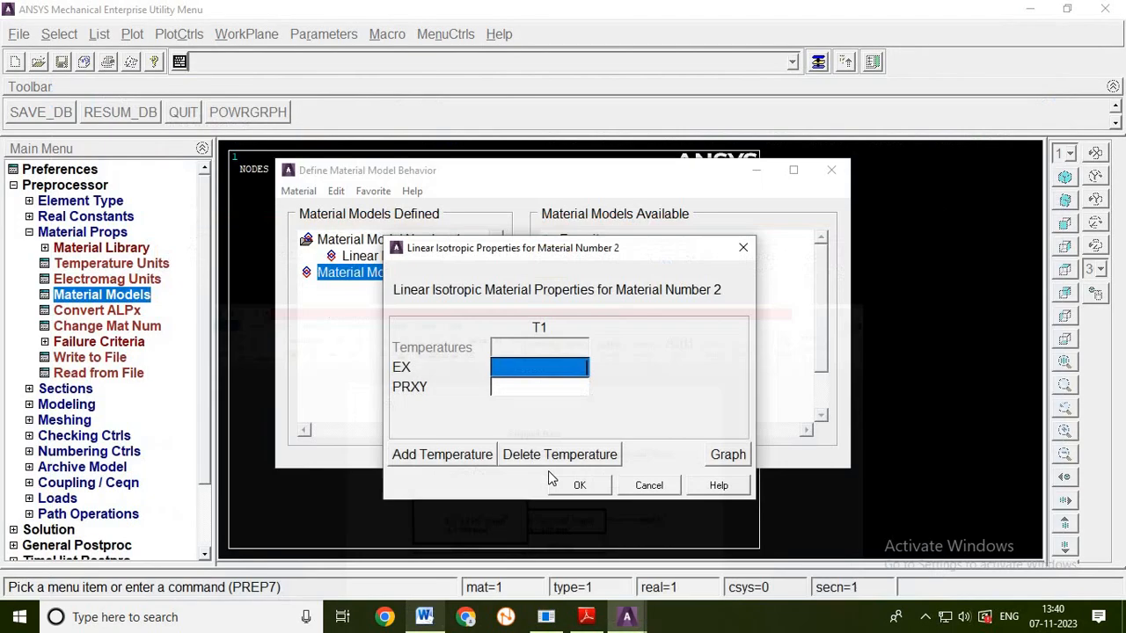
click(557, 370)
text(0)
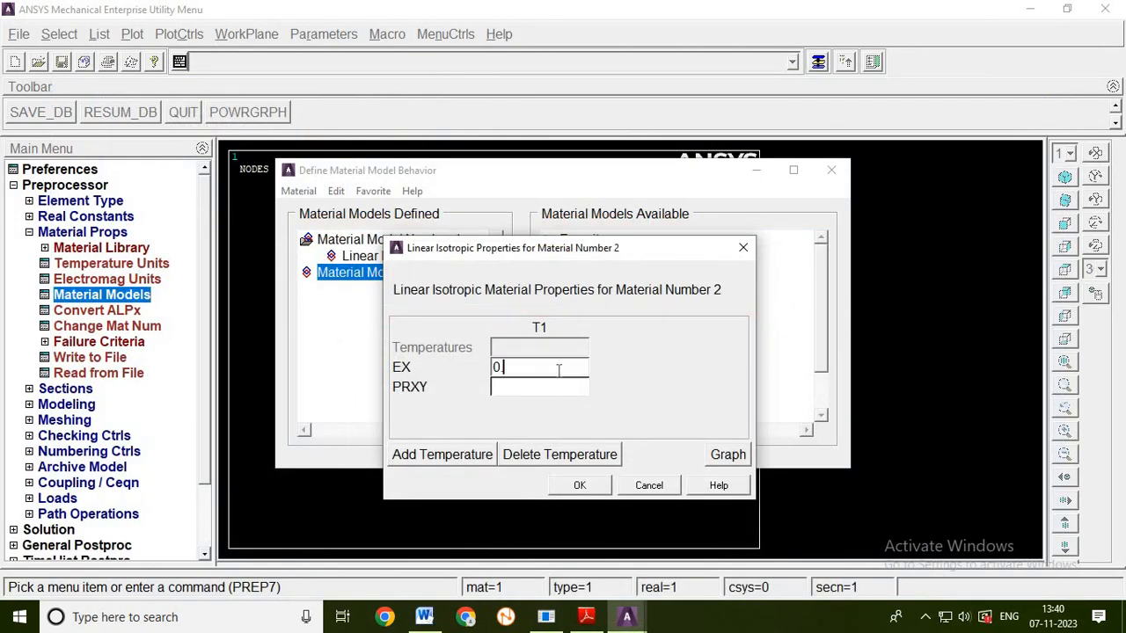
text(.7e5)
click(518, 393)
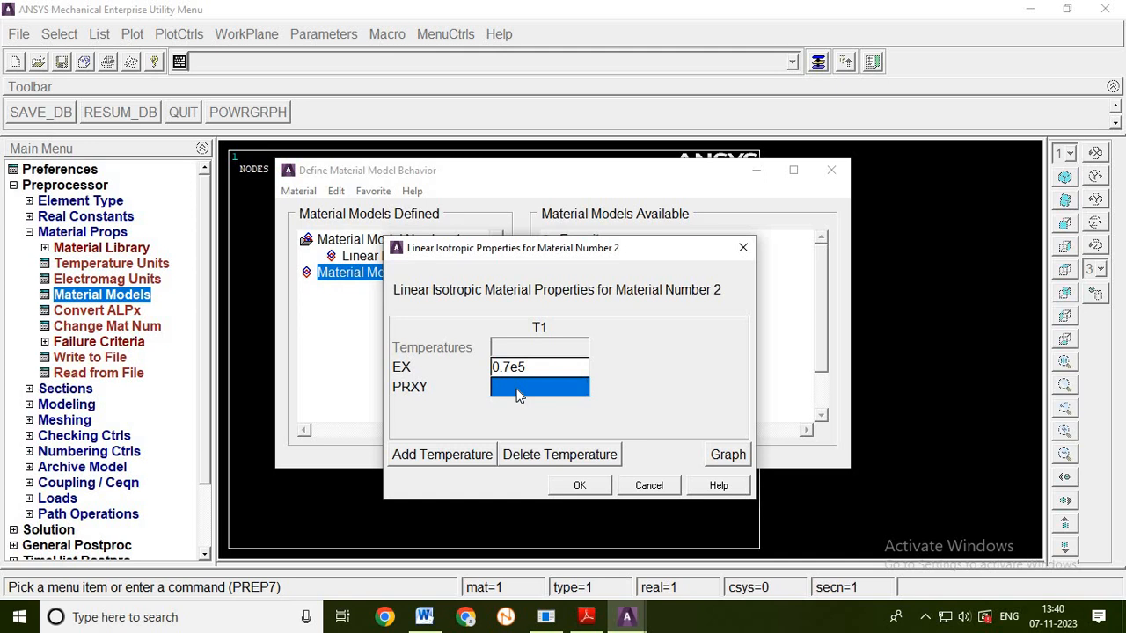
text(0.3)
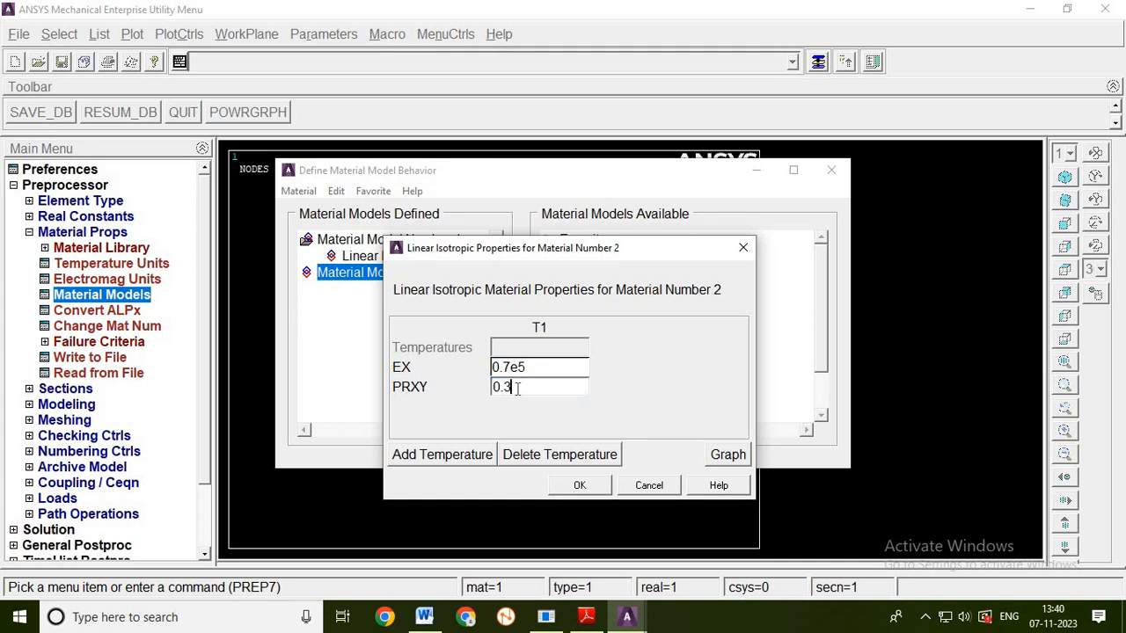
click(579, 486)
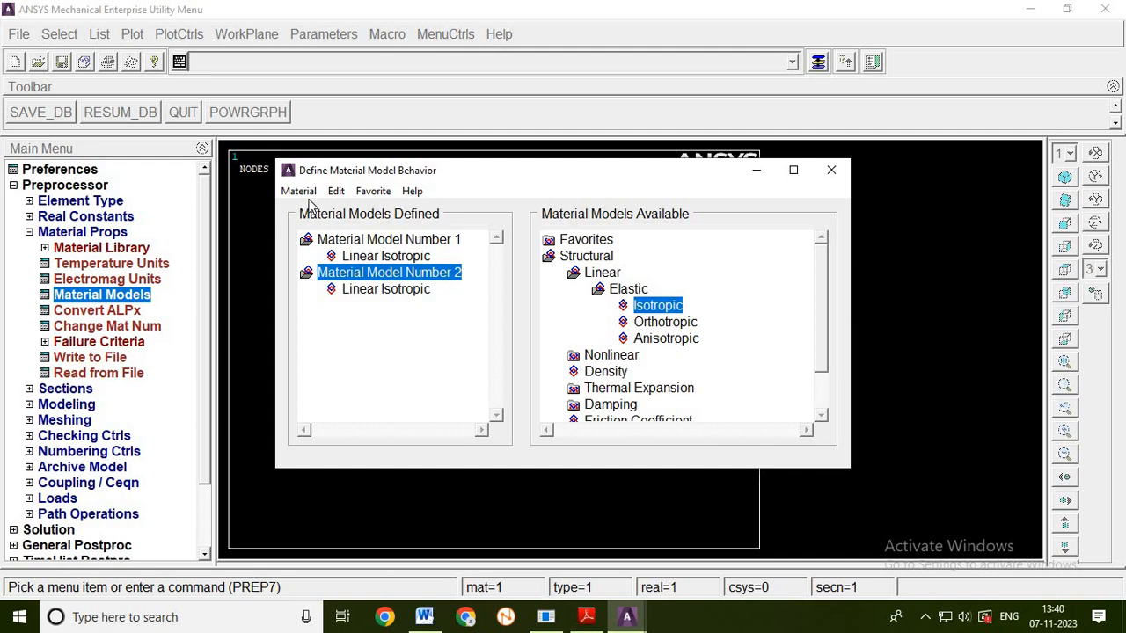
click(832, 172)
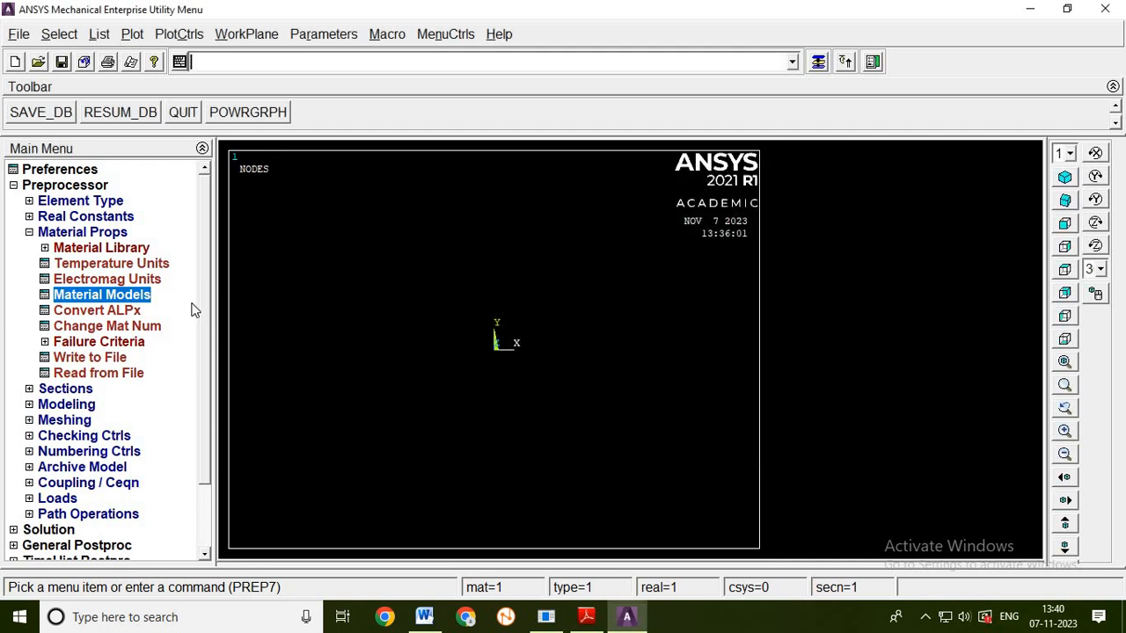
- Create node 1 at X location 0 in the active coordinate system
click(29, 233)
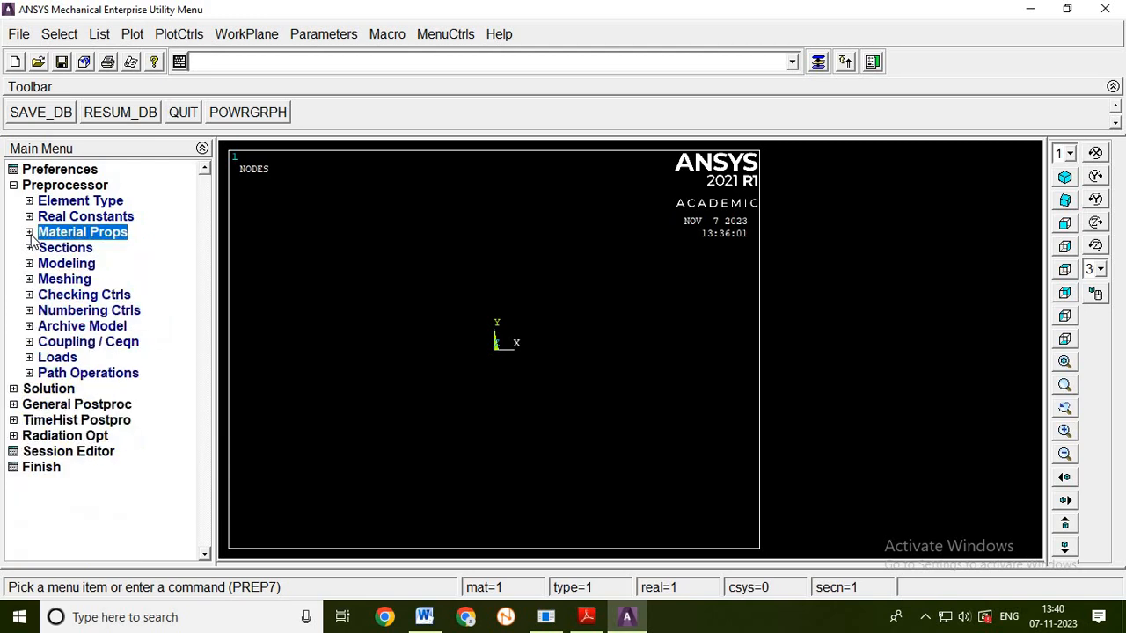
click(69, 266)
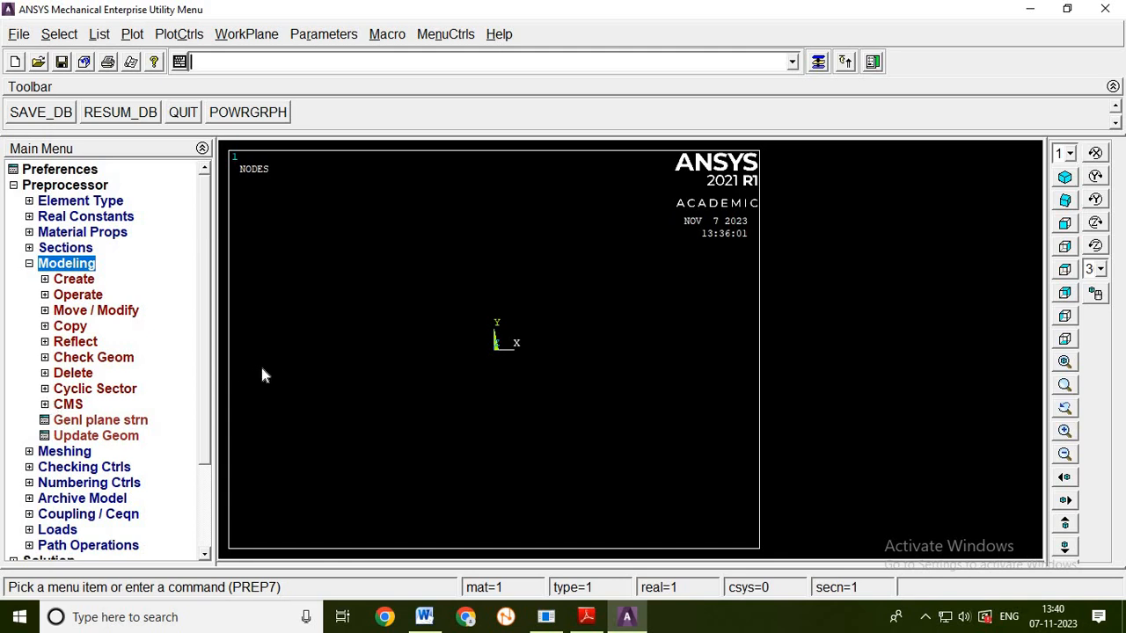
click(74, 280)
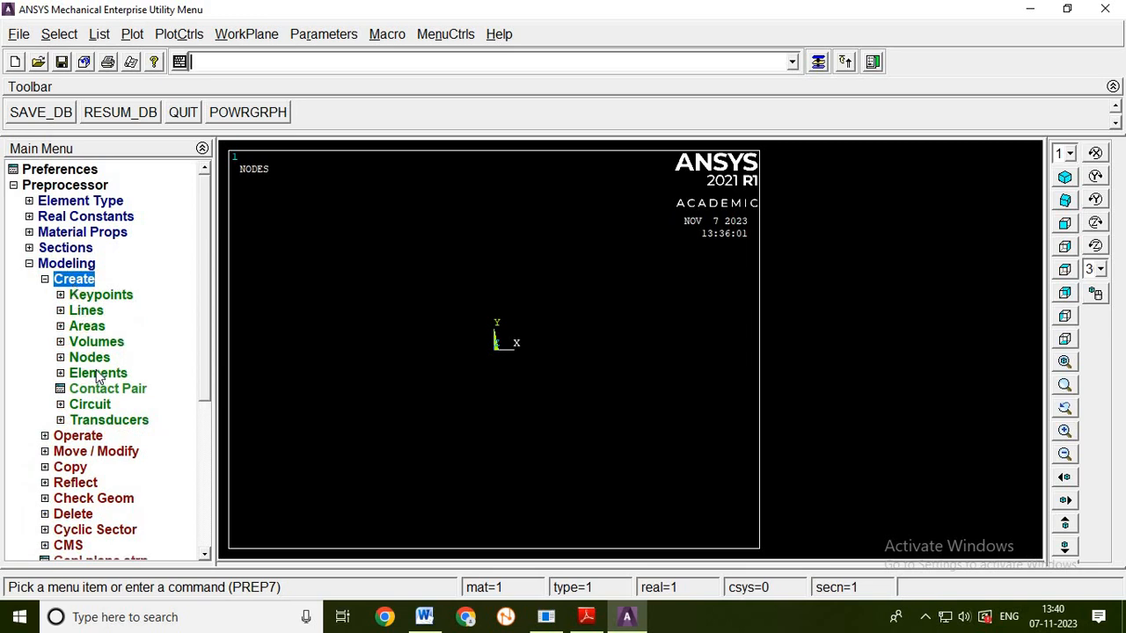
click(91, 358)
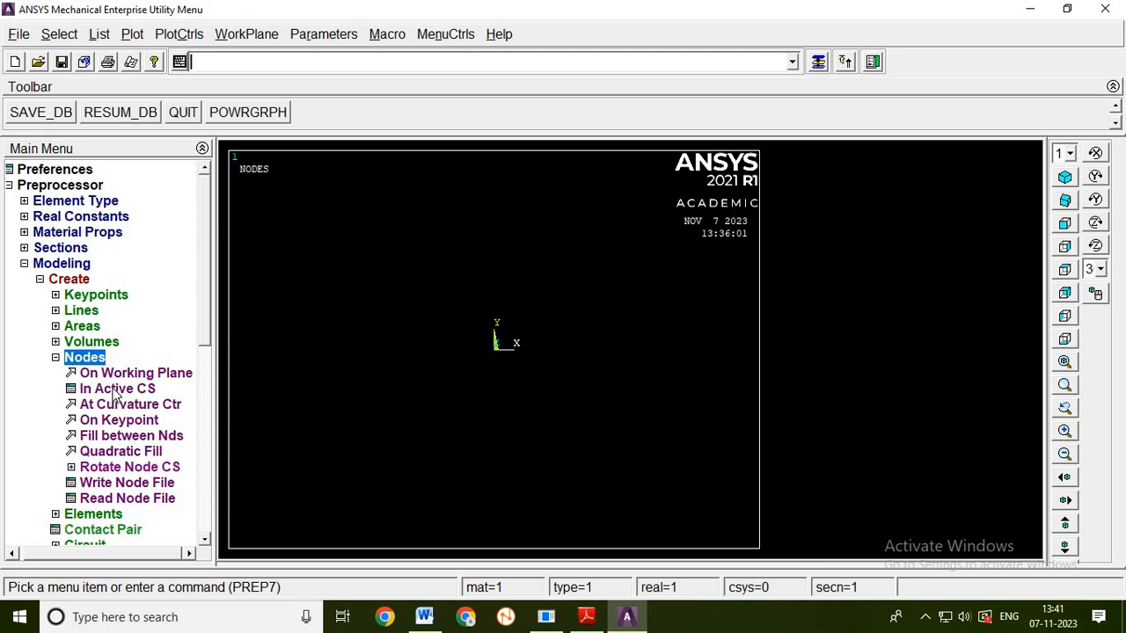
click(114, 393)
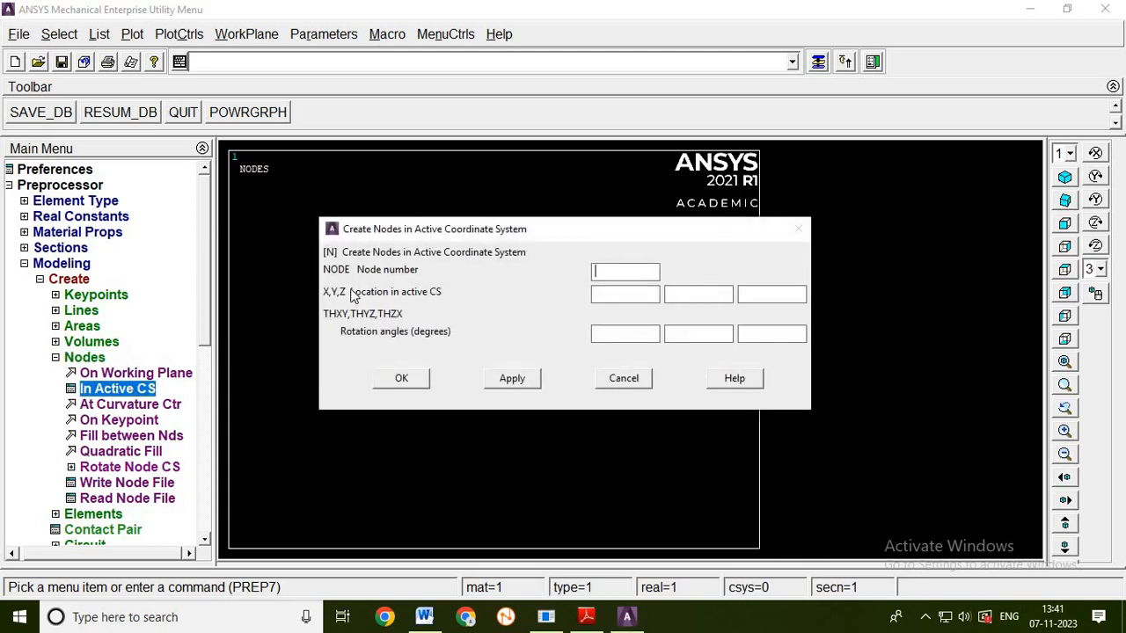
drag(407, 232, 359, 225)
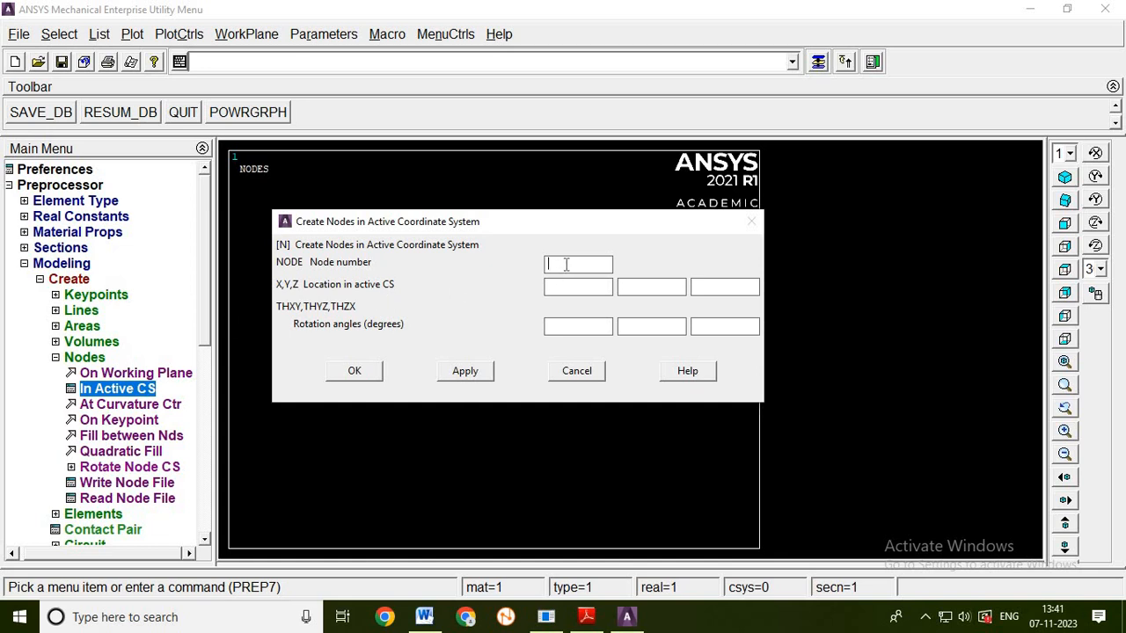
text(1)
click(552, 287)
text(0)
click(483, 373)
click(559, 264)
double_click(558, 264)
text(2)
- Check the wider bar's length in the Word document and create node 2 at X location 600 in the active coordinate system
click(424, 616)
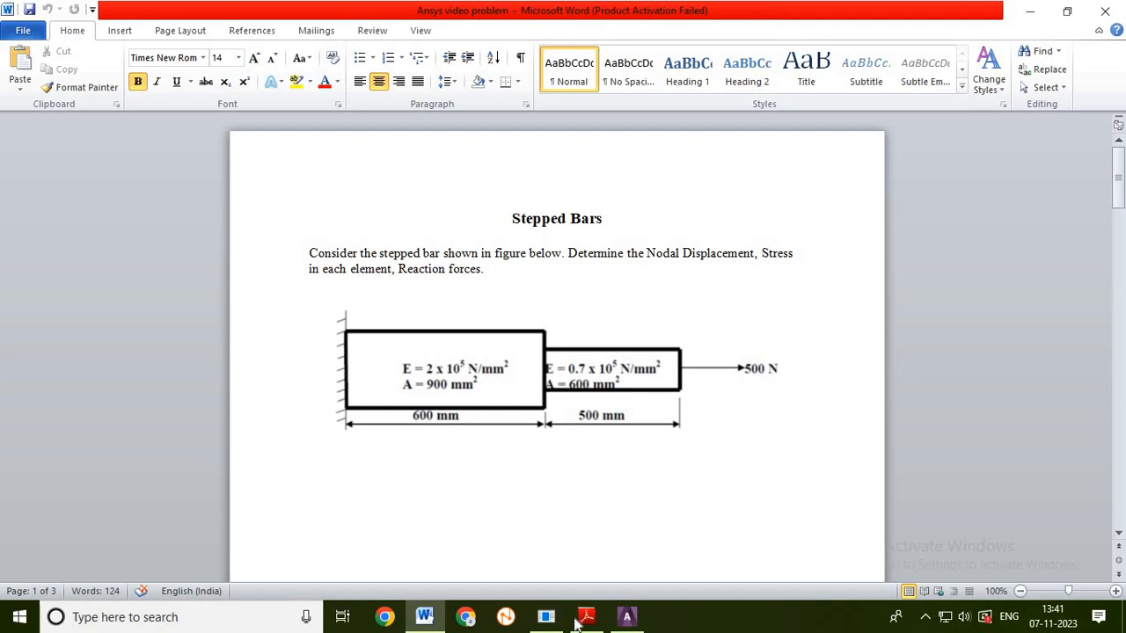
click(626, 617)
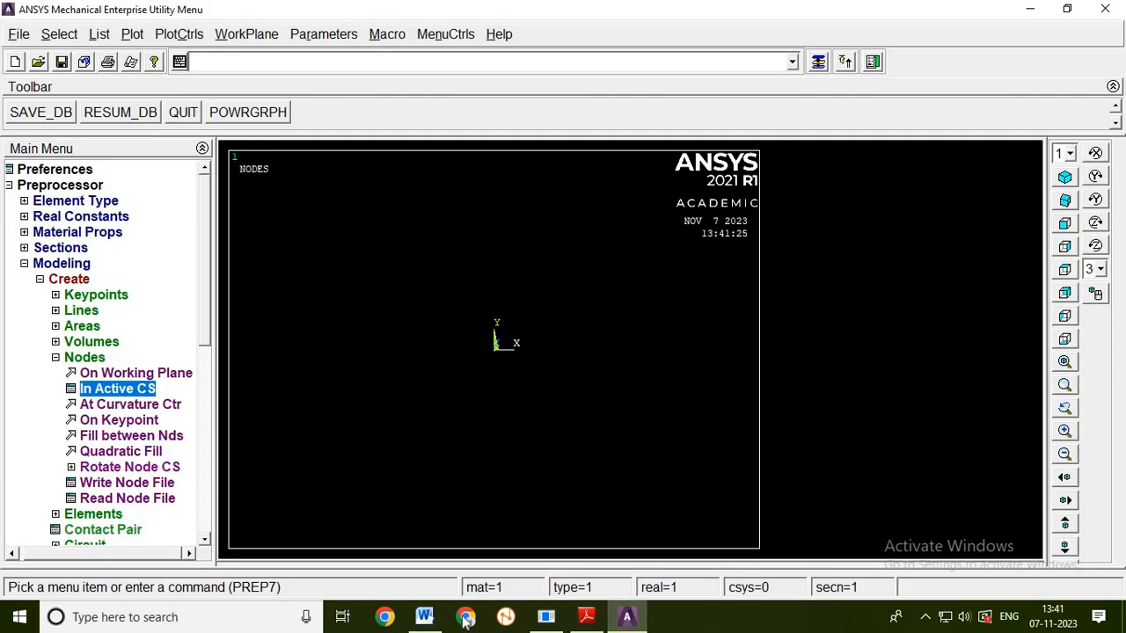
click(121, 392)
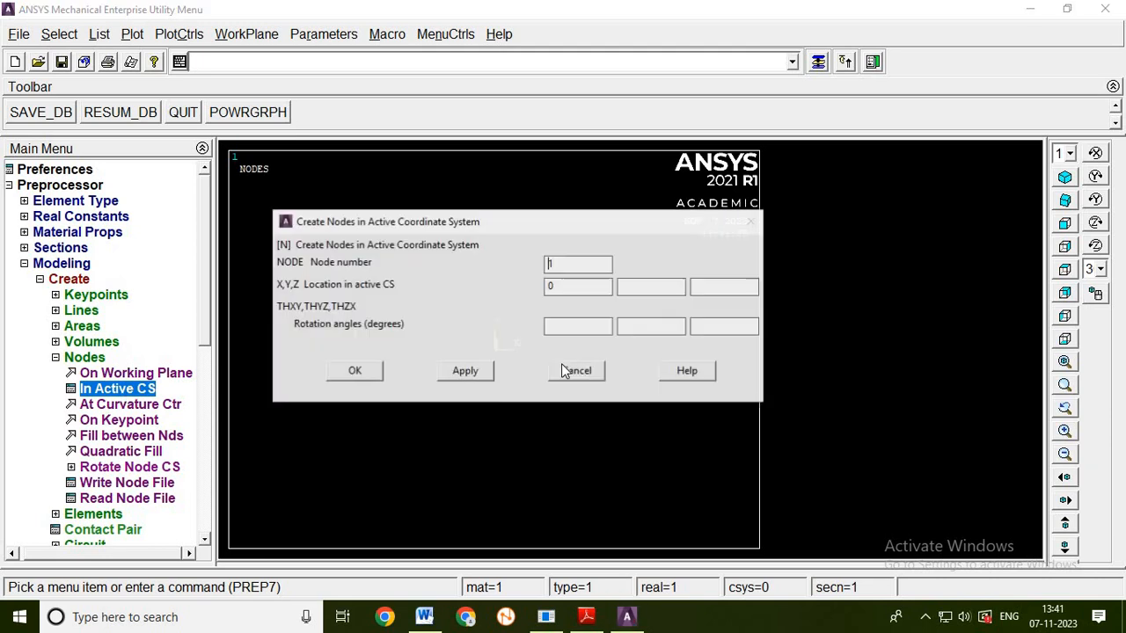
drag(567, 264, 532, 273)
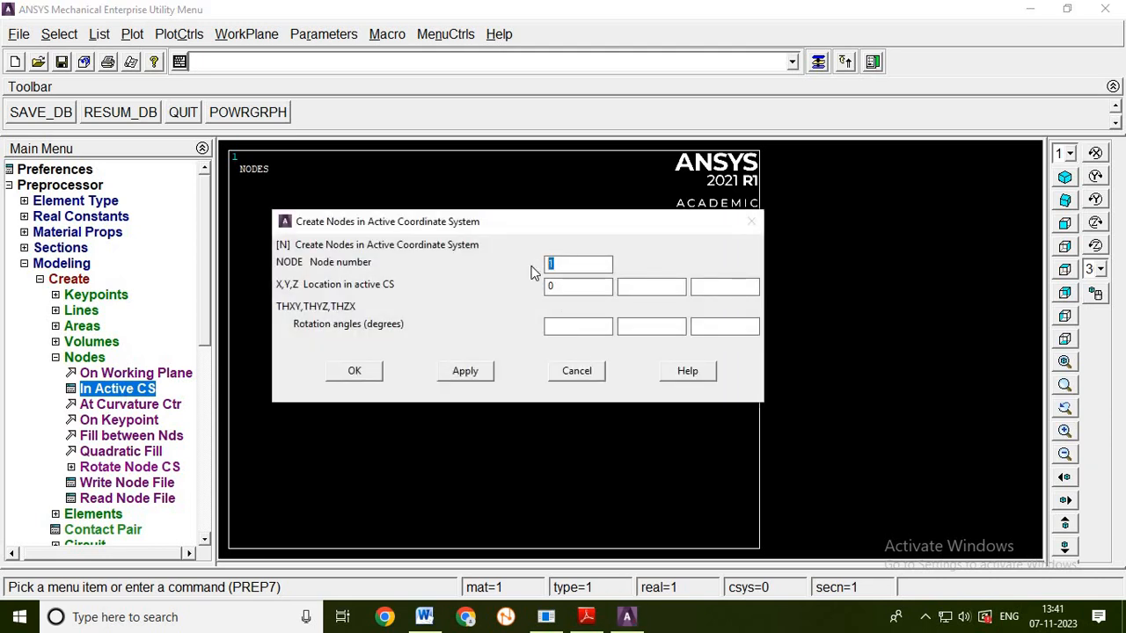
text(2)
key(Tab)
text(600)
click(465, 372)
- Create node 3 at X location 1100 and finish the node creation
double_click(548, 264)
text(3)
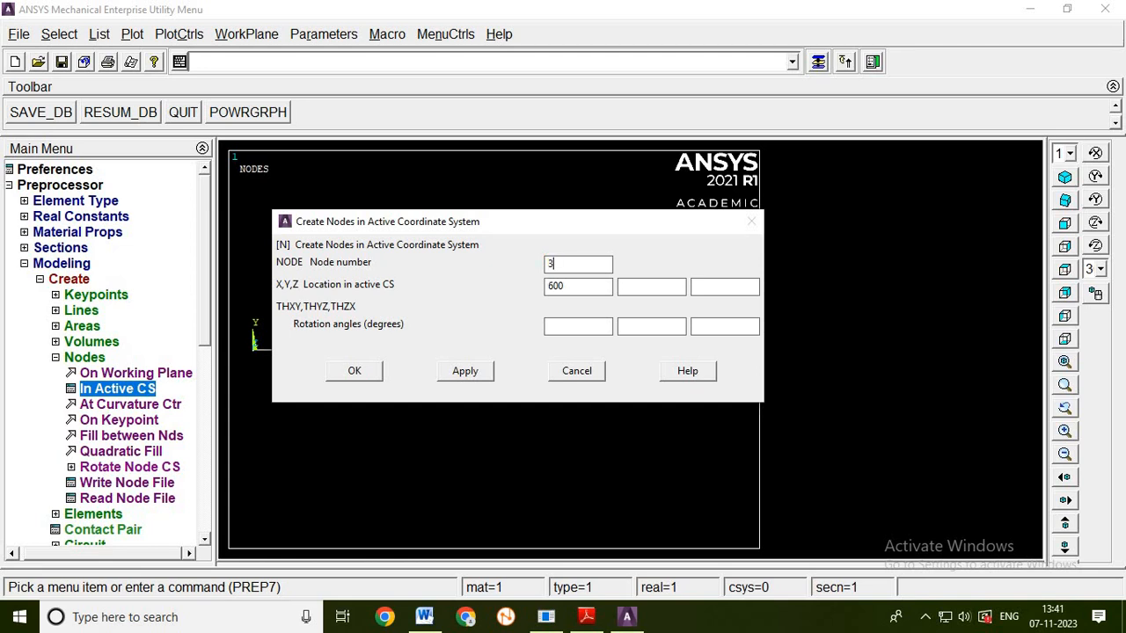
click(572, 289)
double_click(554, 288)
text(1100)
click(376, 379)
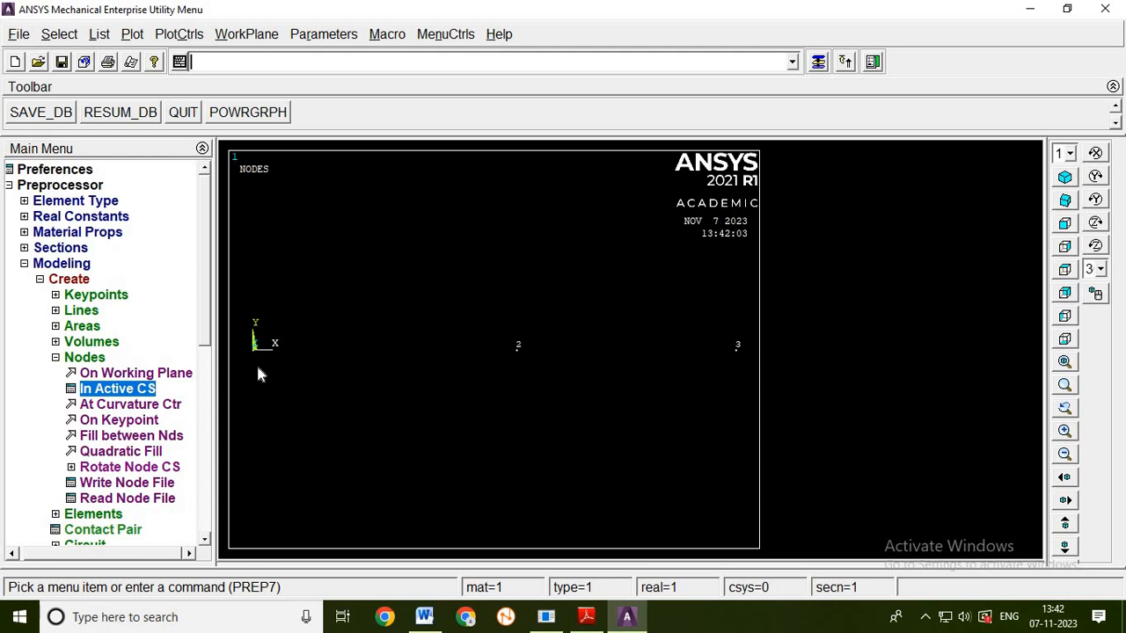
- Set the element attributes to element type 1 LINK180, material number 1 and section number 1
click(57, 359)
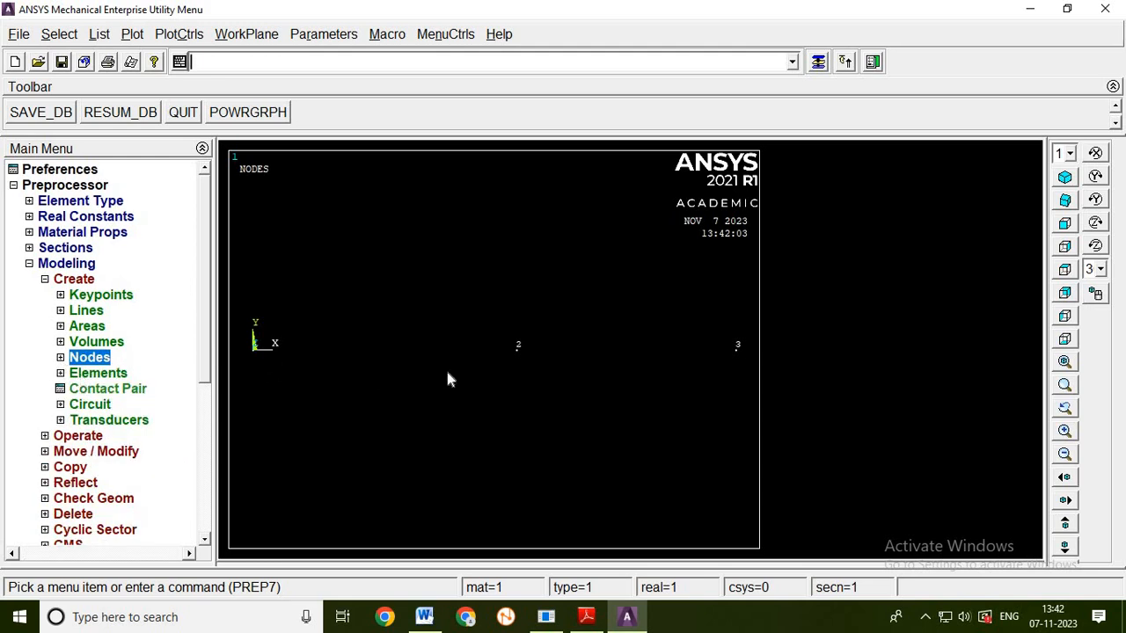
click(100, 374)
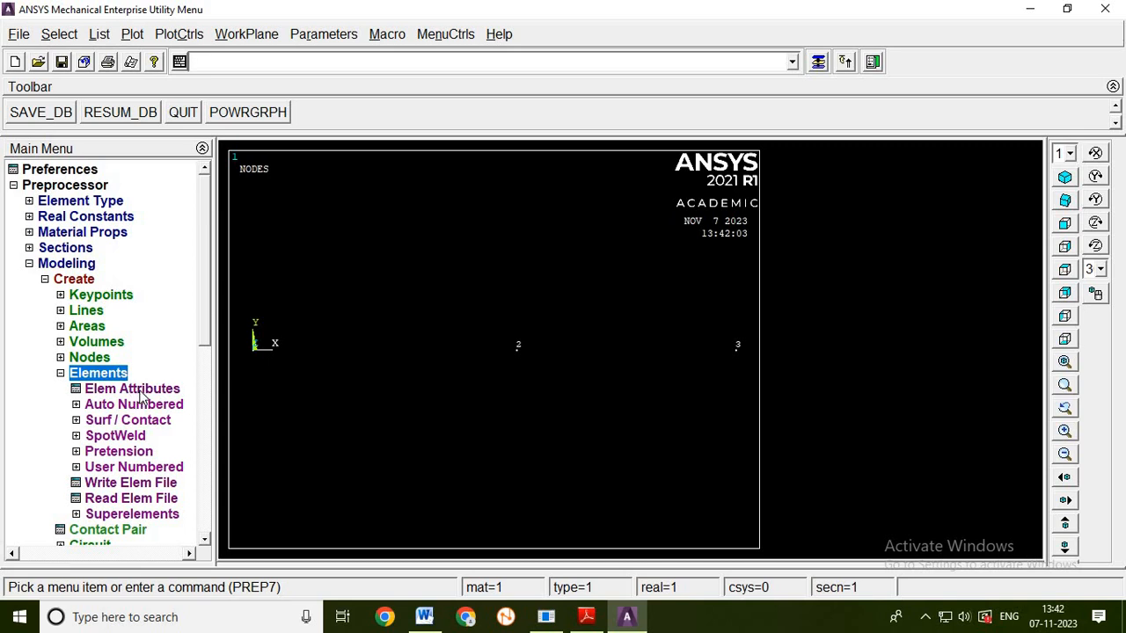
click(139, 392)
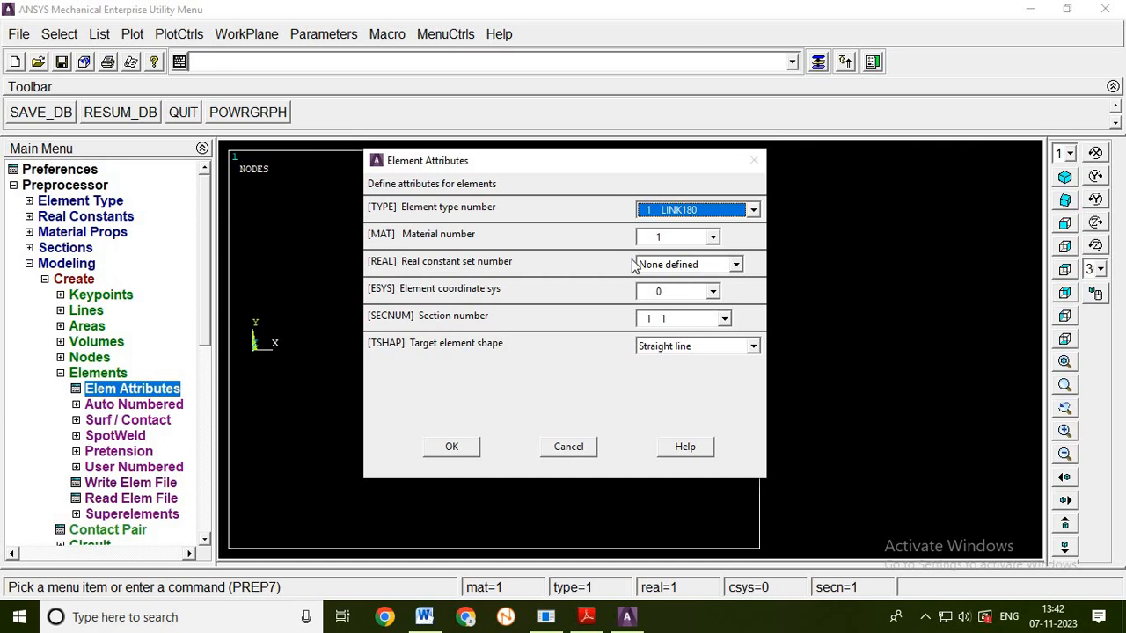
click(712, 238)
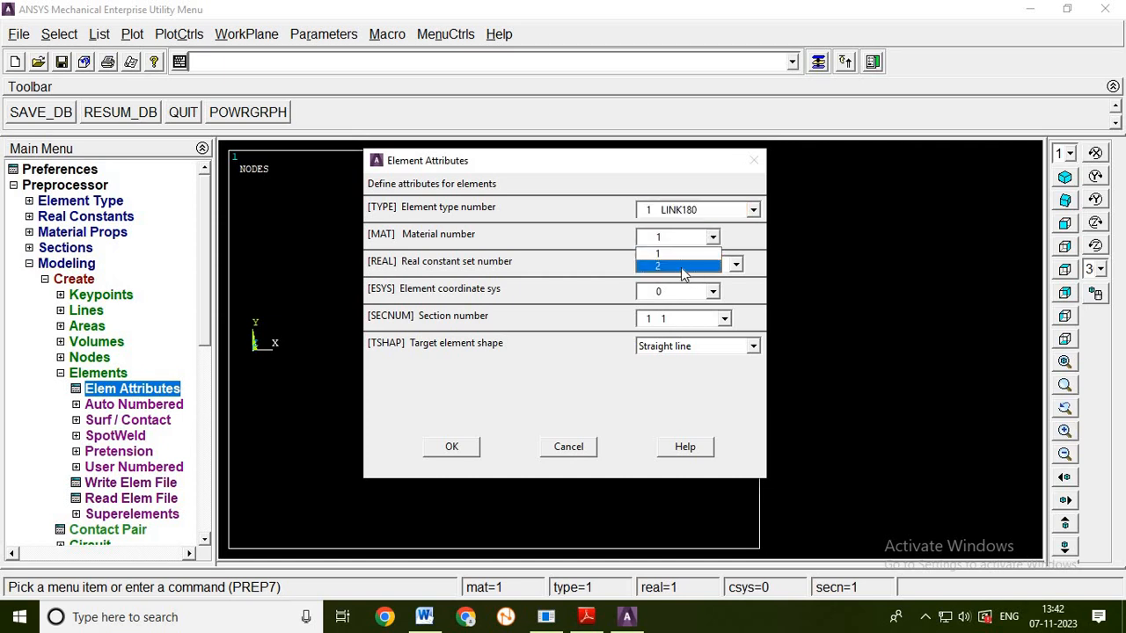
click(672, 255)
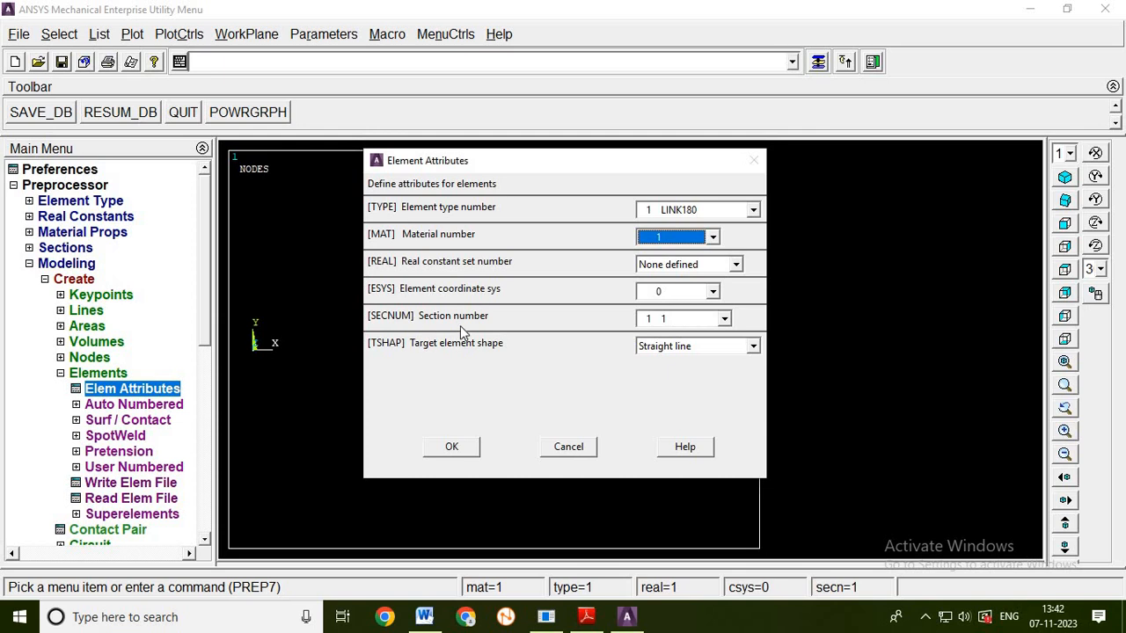
click(664, 320)
click(668, 340)
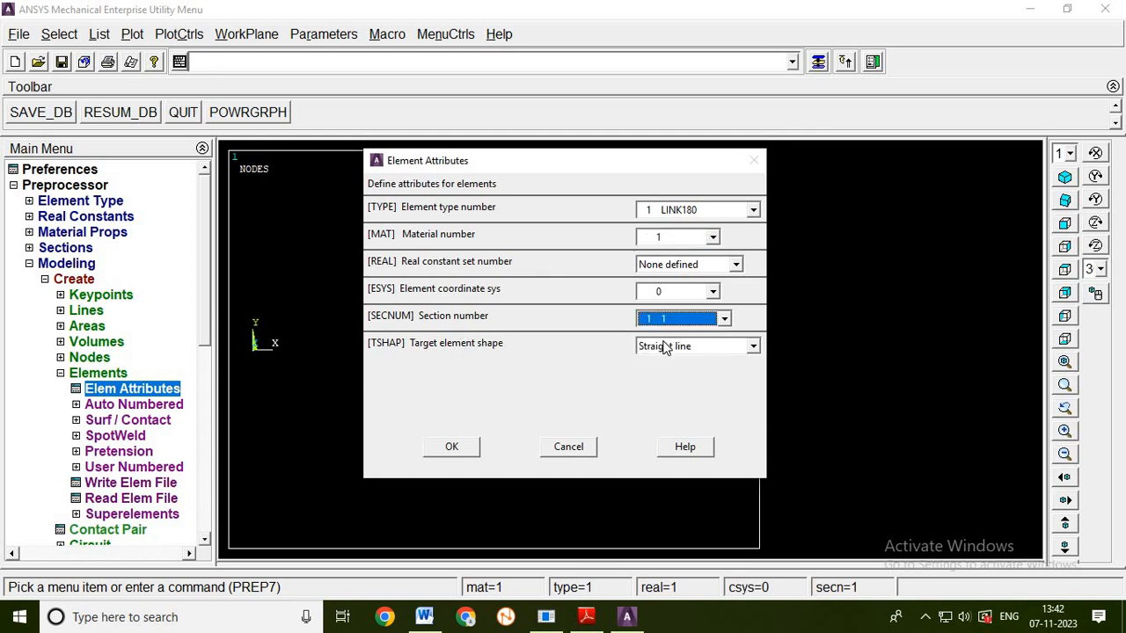
click(451, 447)
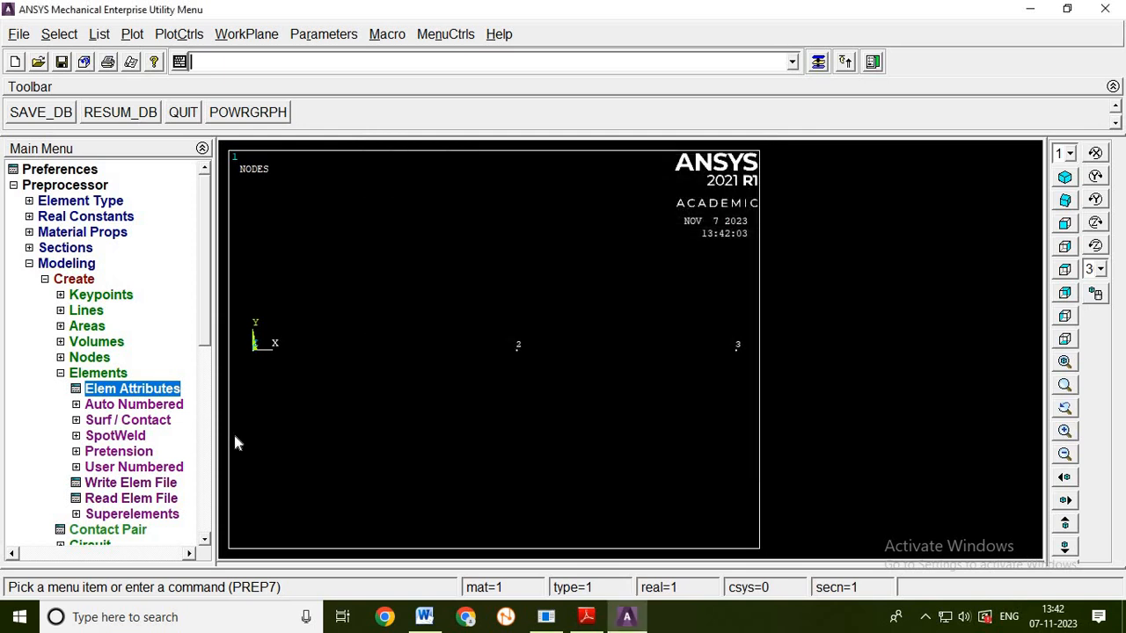
- Create an auto-numbered element through nodes 1 and 2 for the wider bar
click(146, 405)
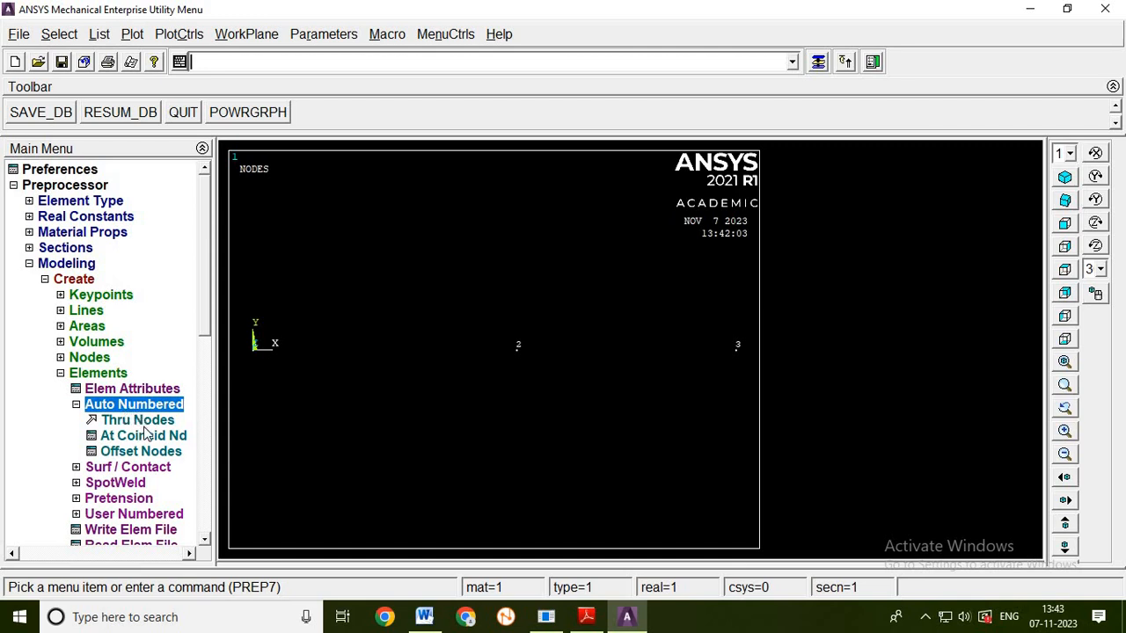
click(141, 421)
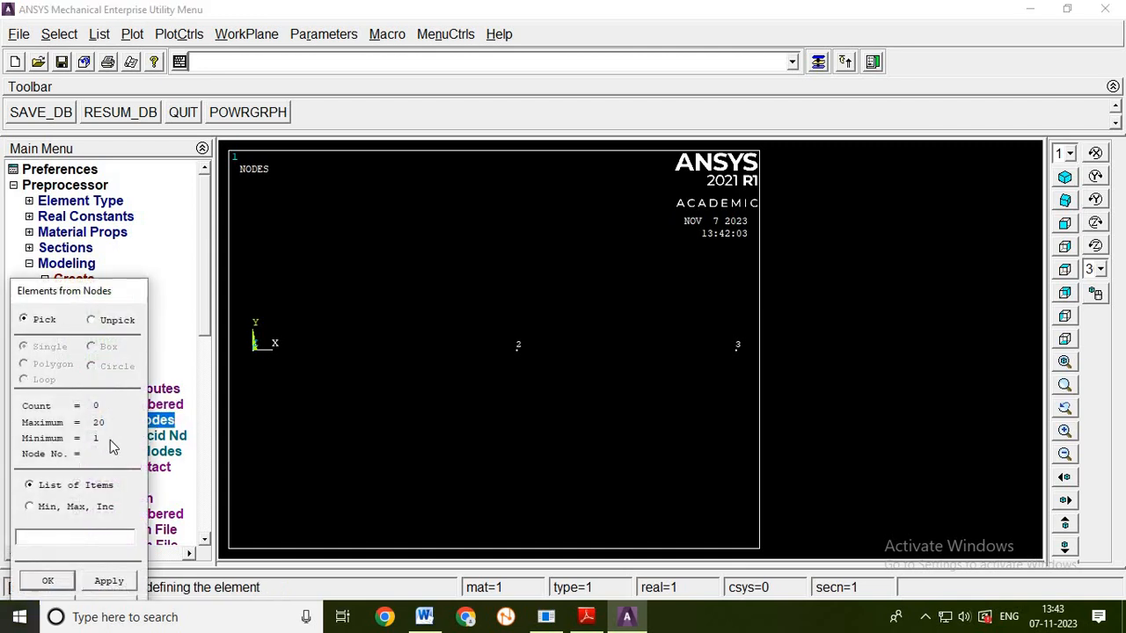
click(251, 363)
click(517, 362)
click(109, 581)
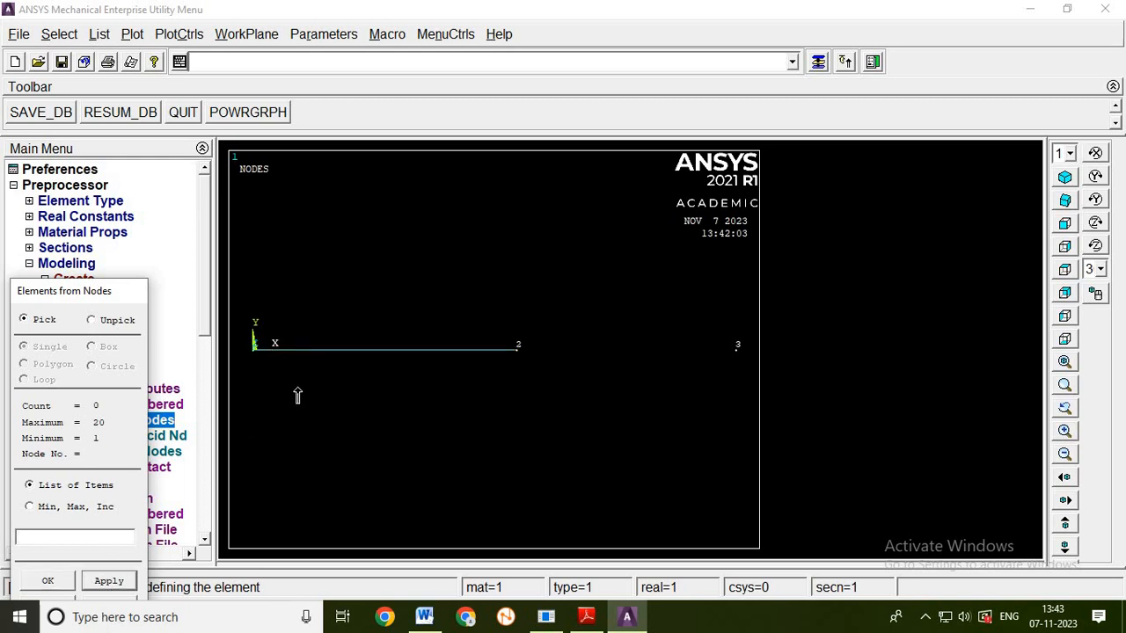
click(49, 582)
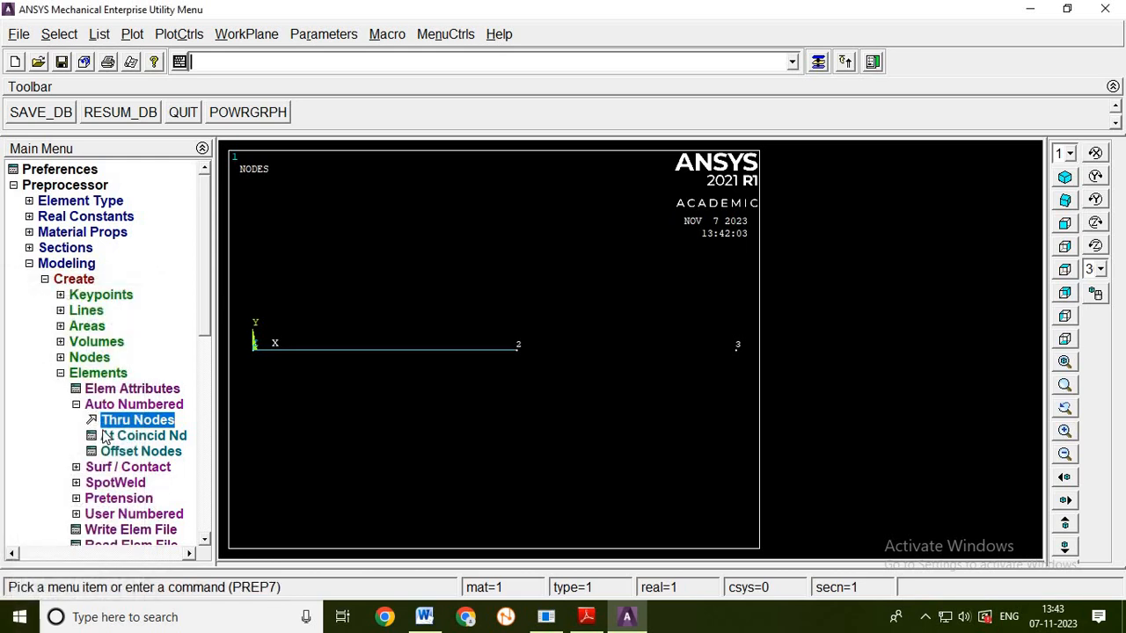
- Change the element attributes to material number 2 and section number 2
click(133, 392)
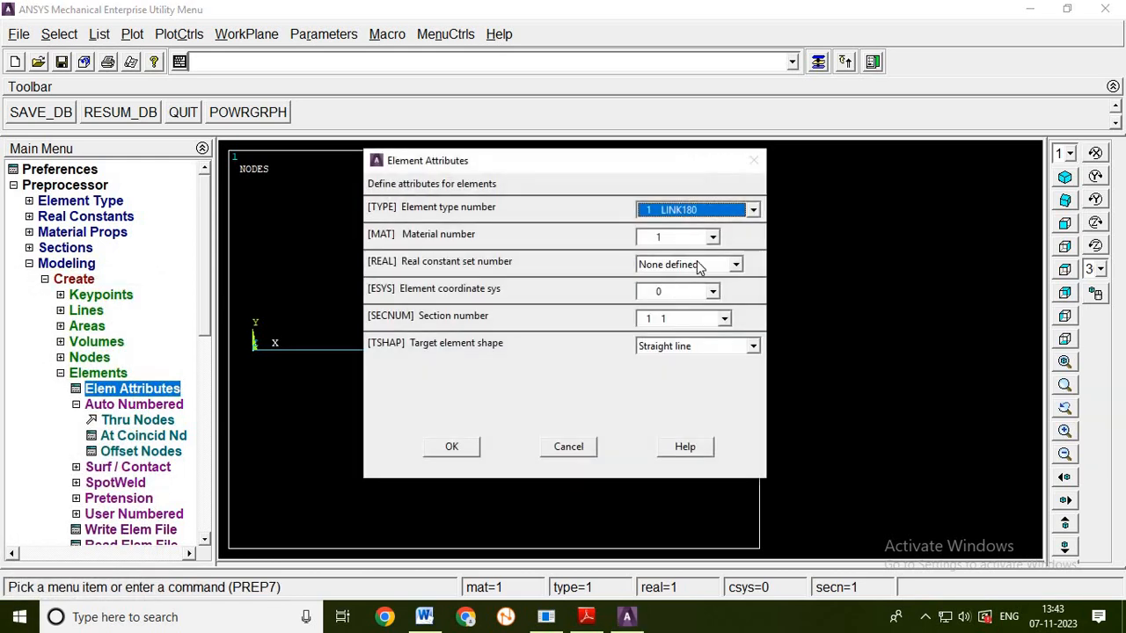
click(659, 238)
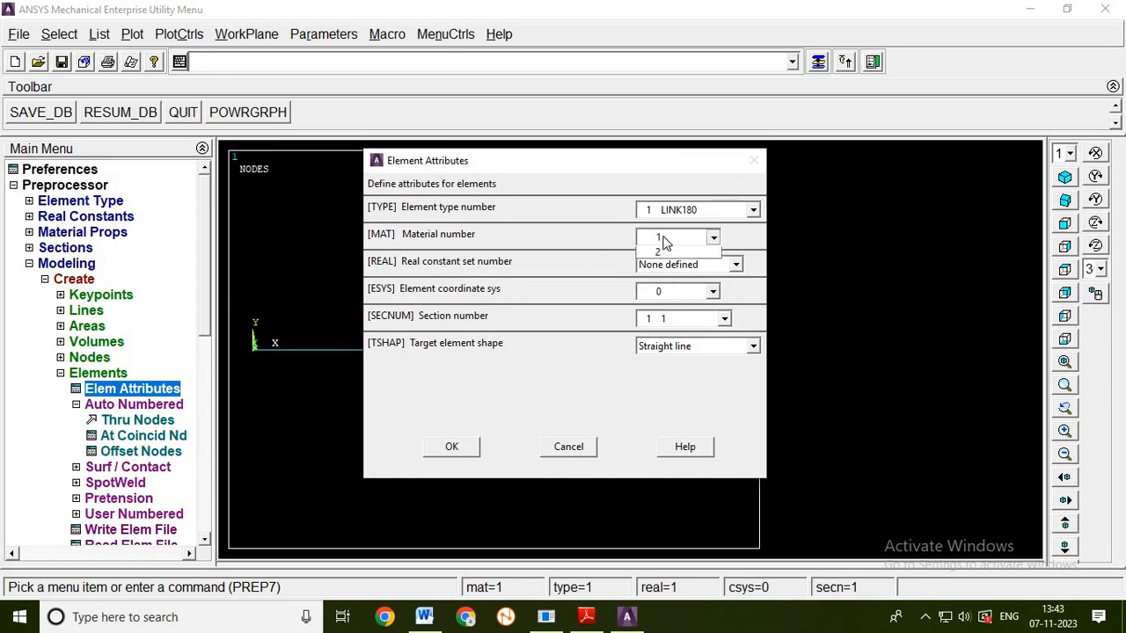
click(669, 267)
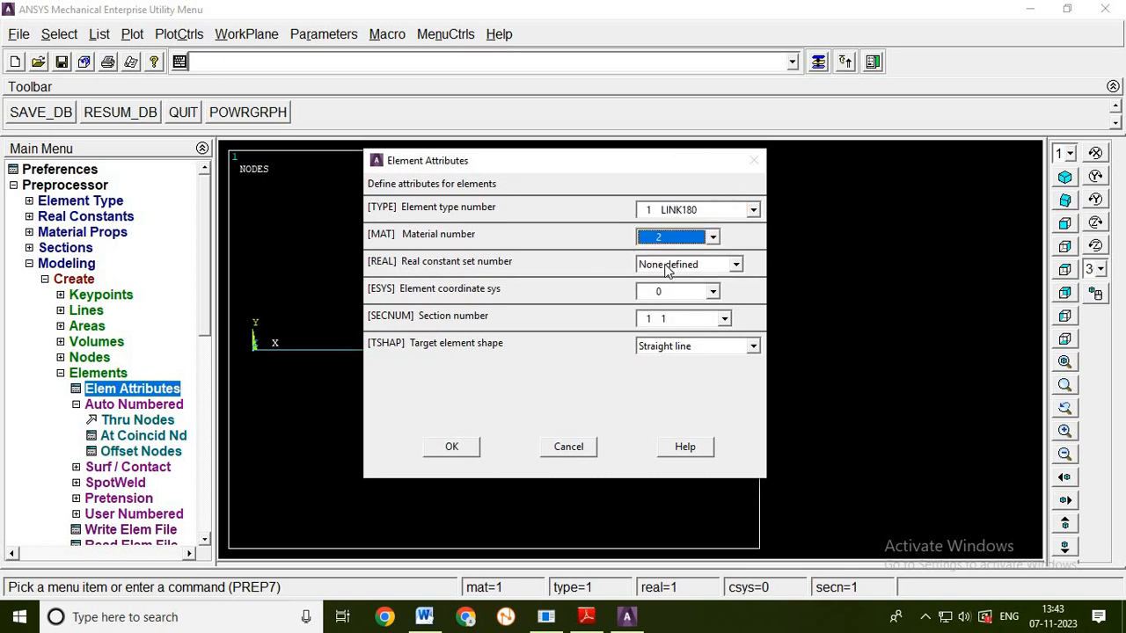
click(660, 319)
click(655, 348)
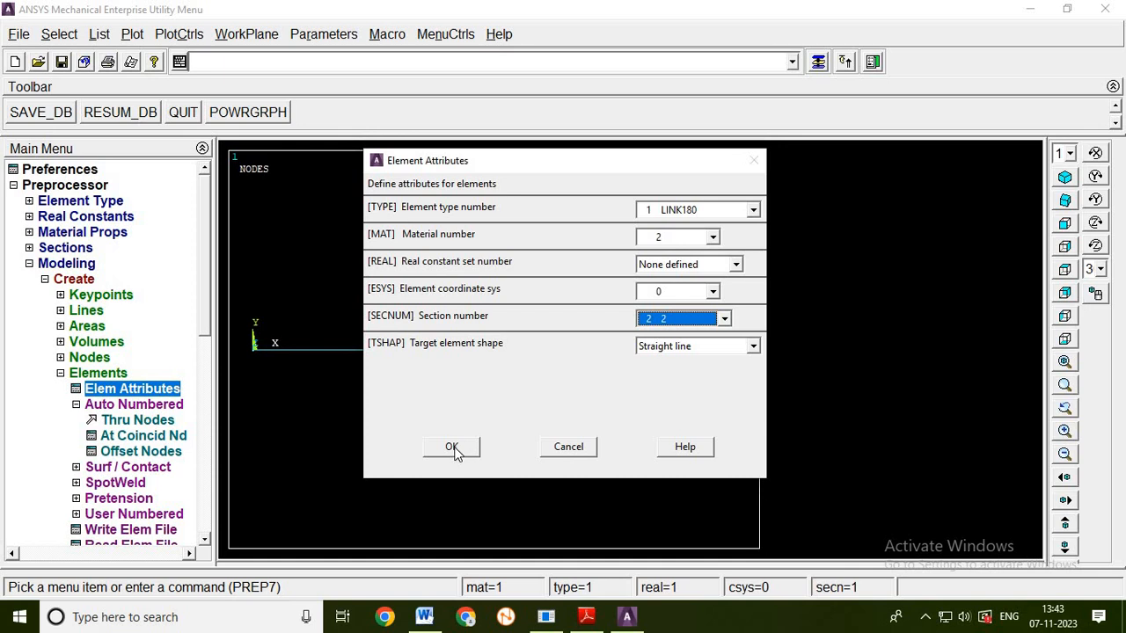
click(452, 447)
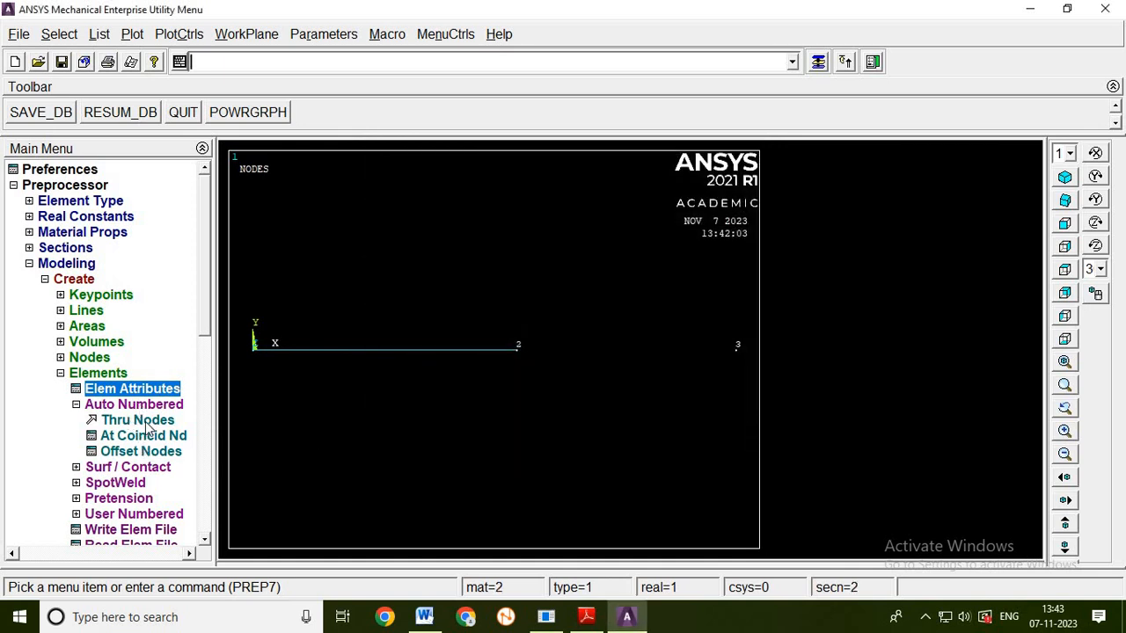
- Create an auto-numbered element through nodes 2 and 3 for the narrower bar and finish the element creation
click(147, 422)
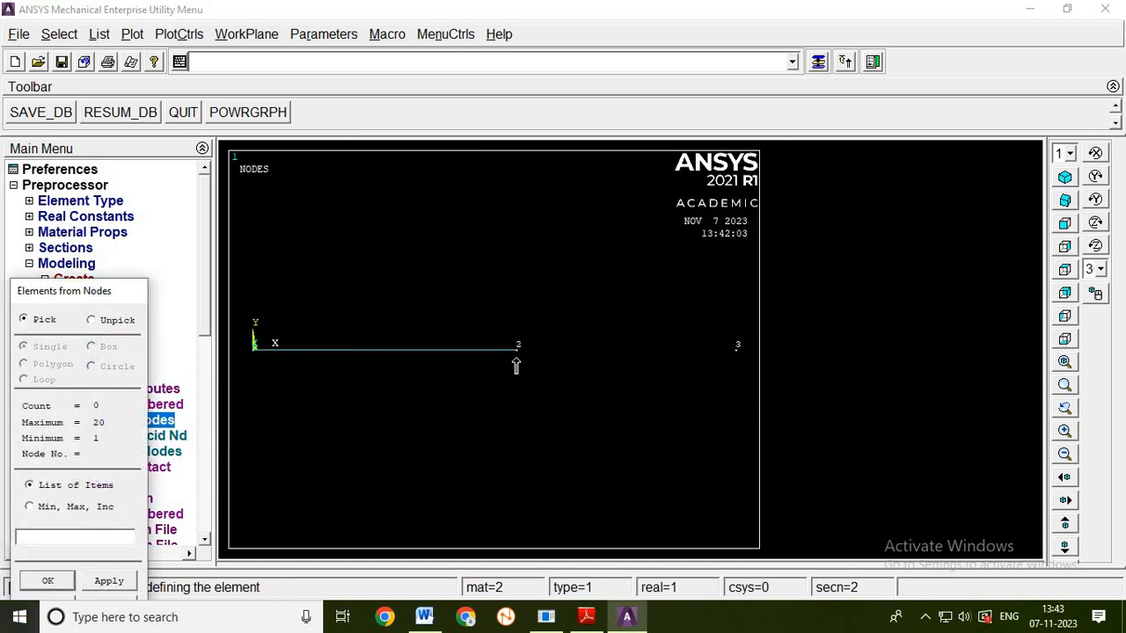
click(516, 358)
click(738, 356)
click(48, 581)
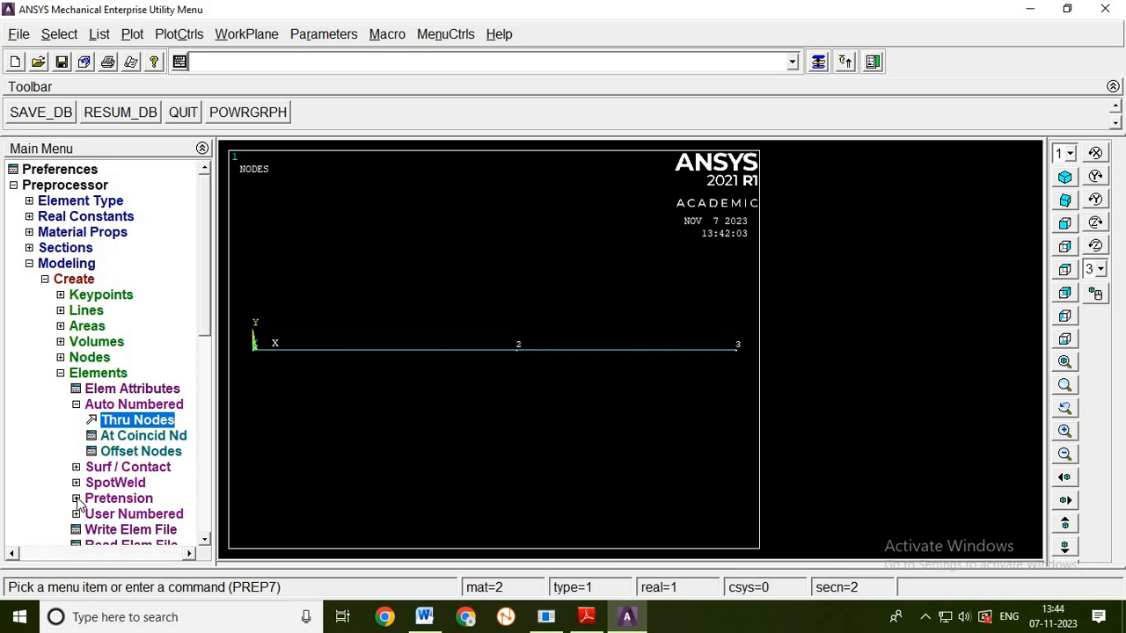
click(74, 377)
click(46, 282)
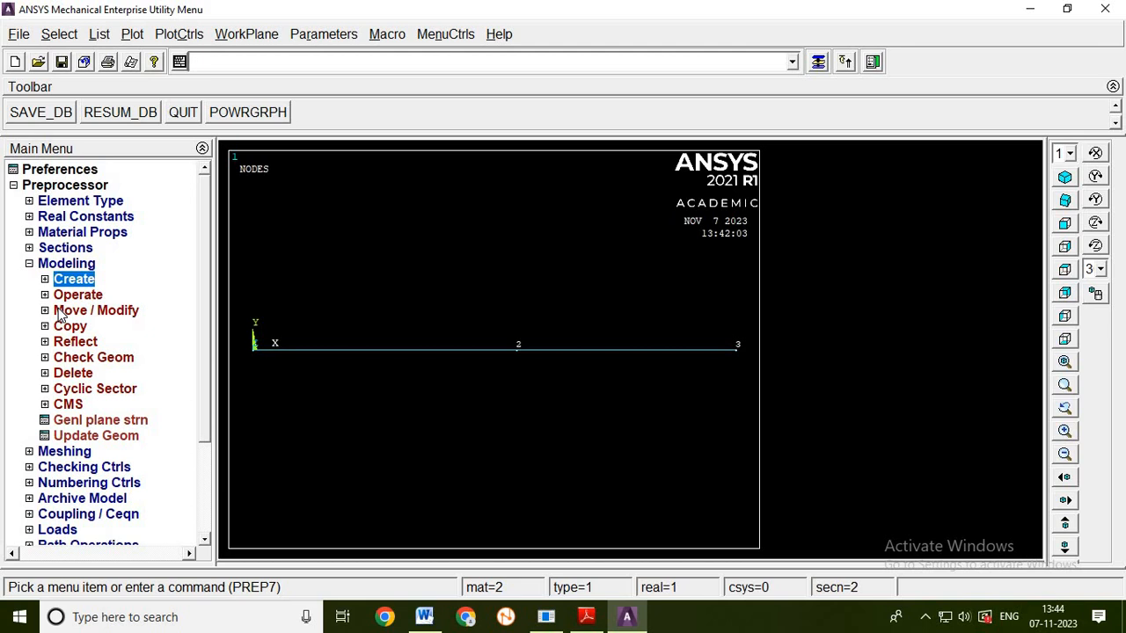
- Check the stepped bar figure in the Word document, return to ANSYS and turn on the display of element shapes based on real constants
click(426, 618)
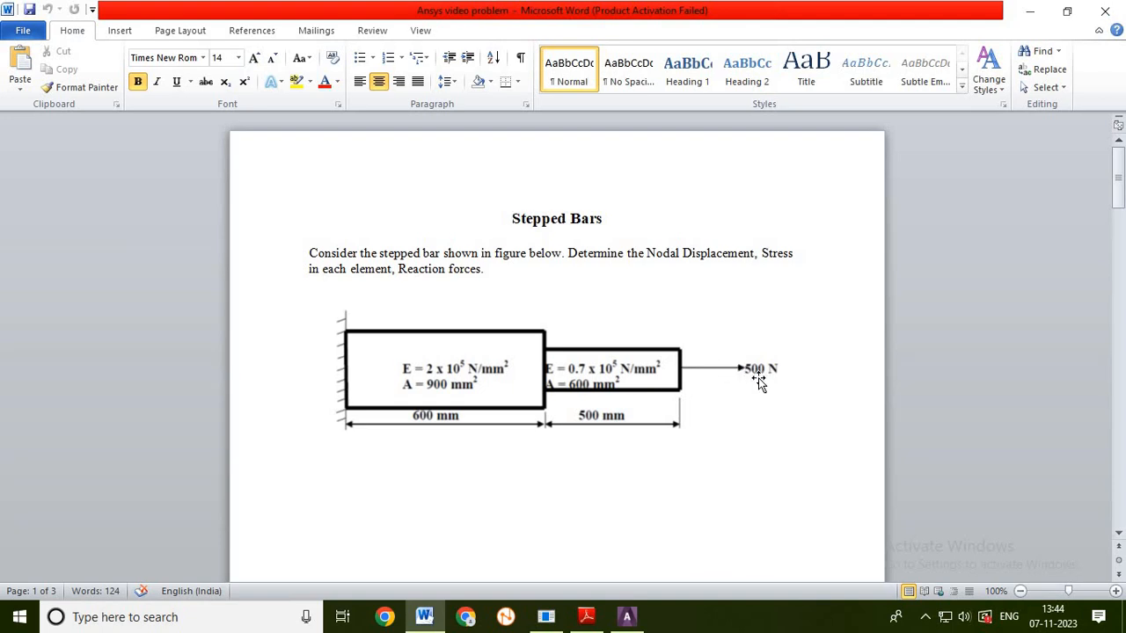
click(628, 618)
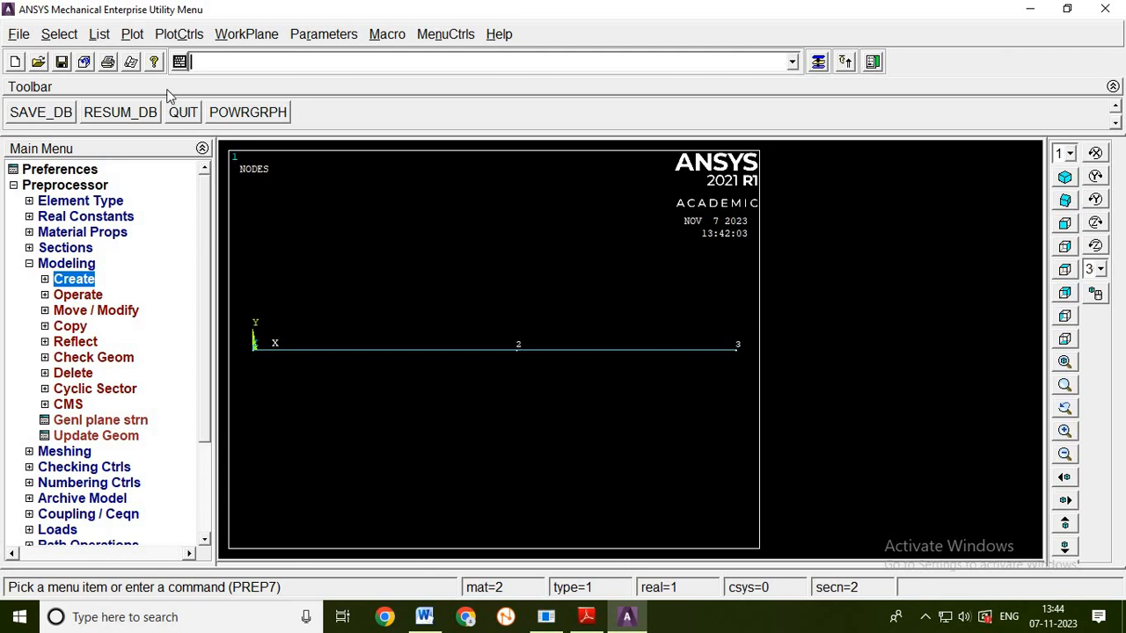
click(179, 34)
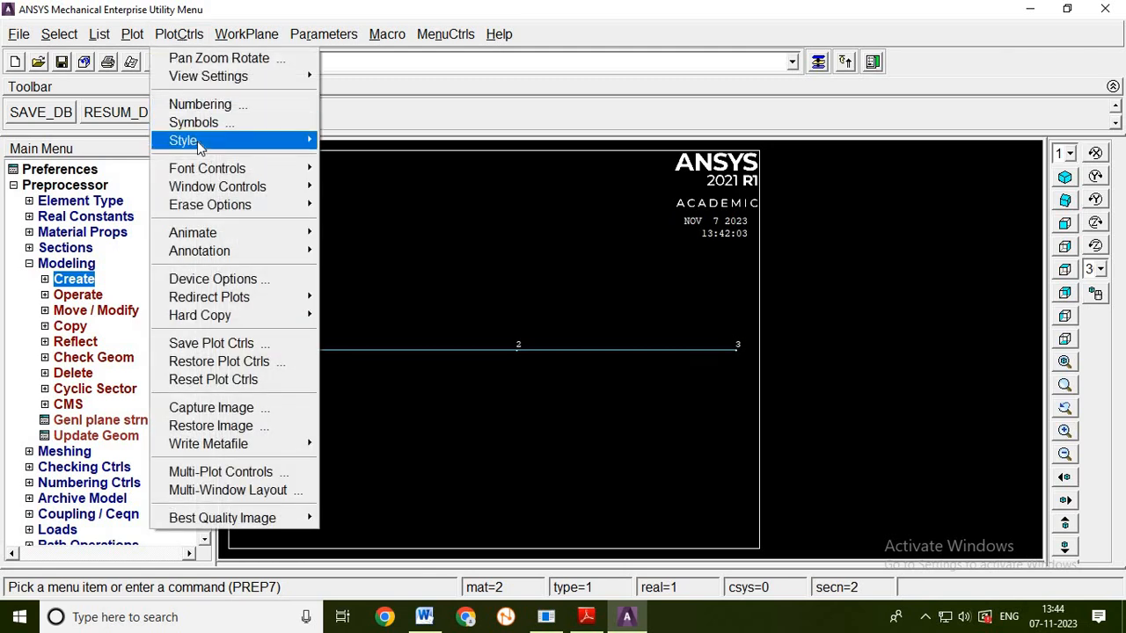
mouse_move(197, 142)
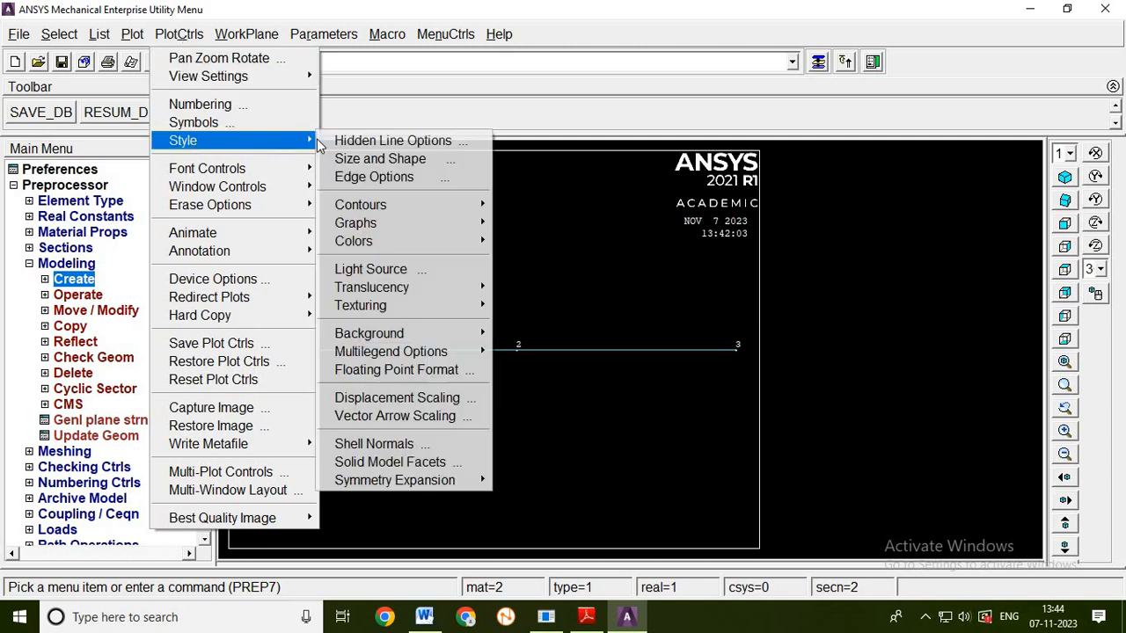
click(372, 156)
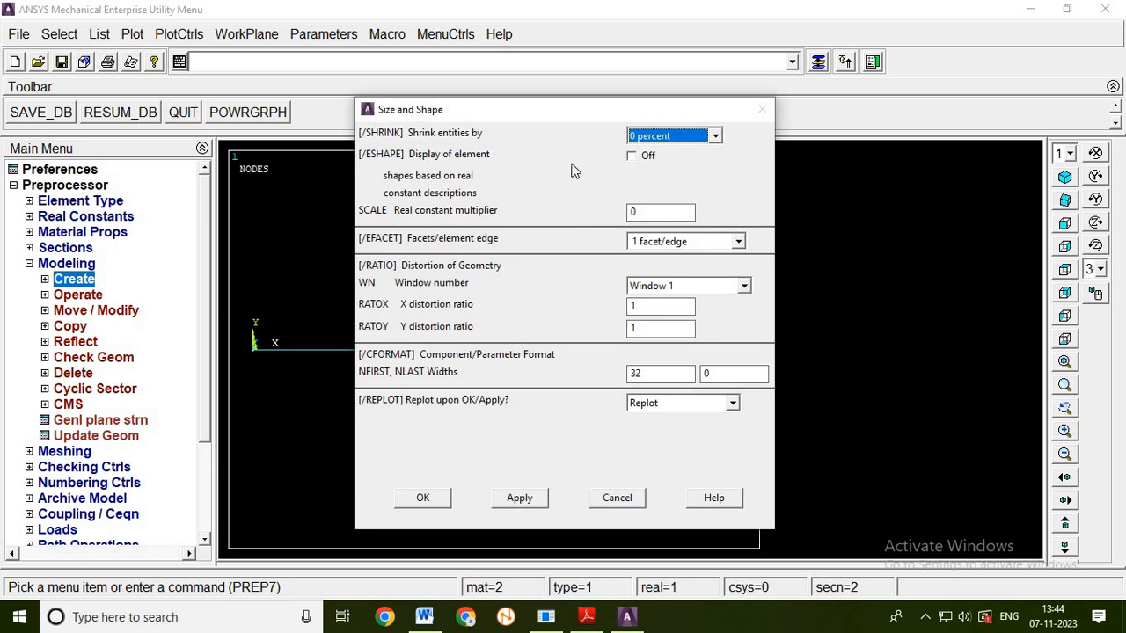
click(633, 158)
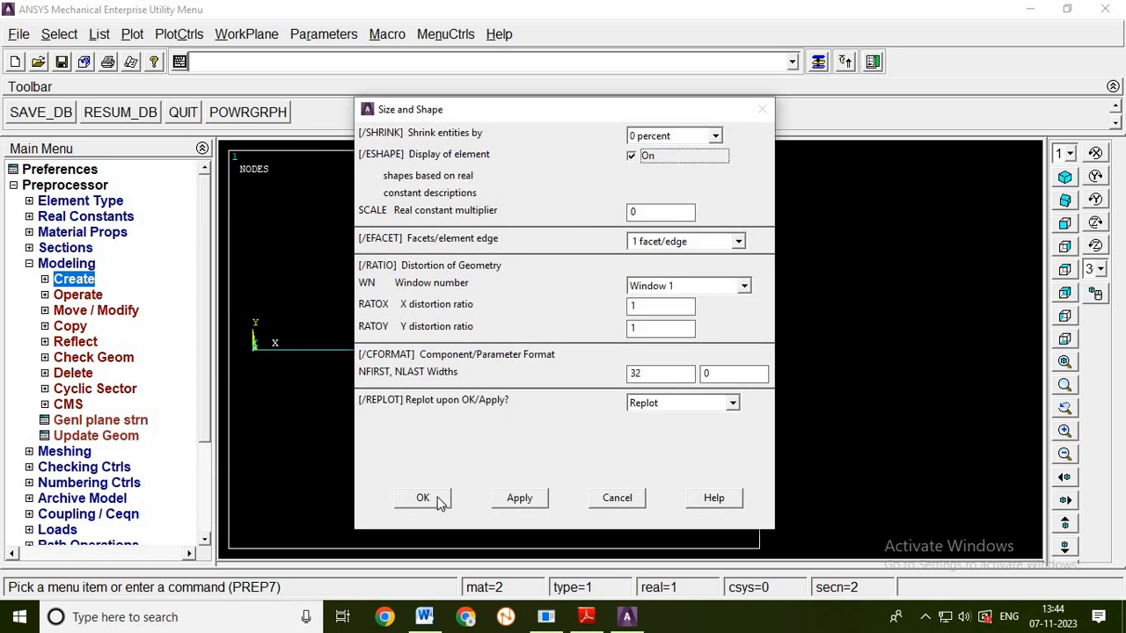
click(425, 498)
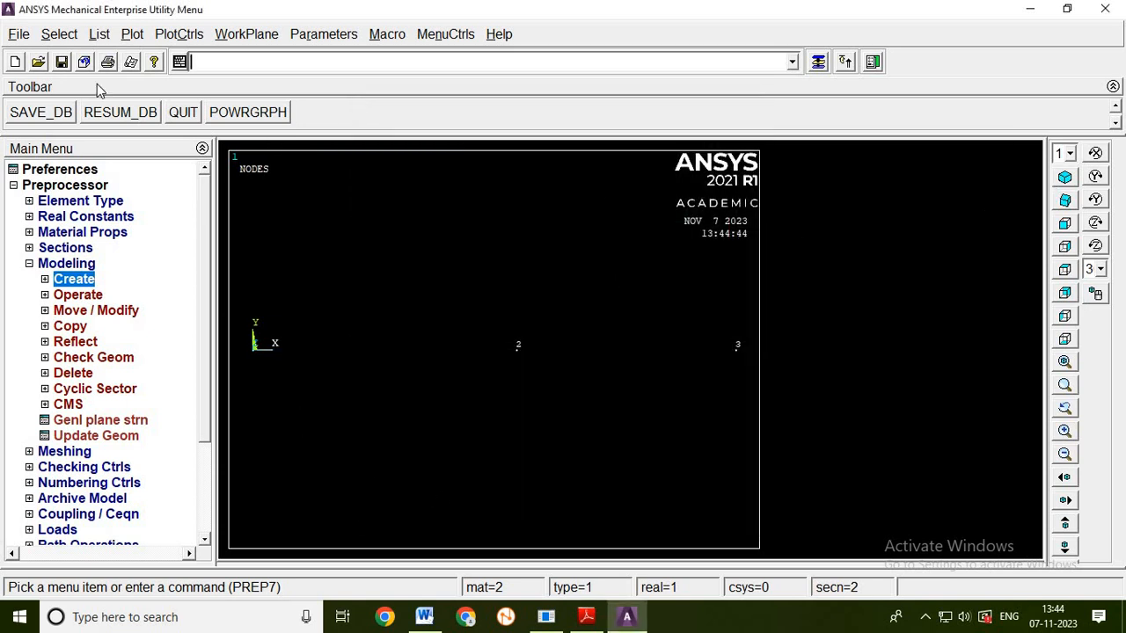
- Plot the elements and inspect the stepped bar in isometric view before returning to the front view
click(134, 37)
click(179, 331)
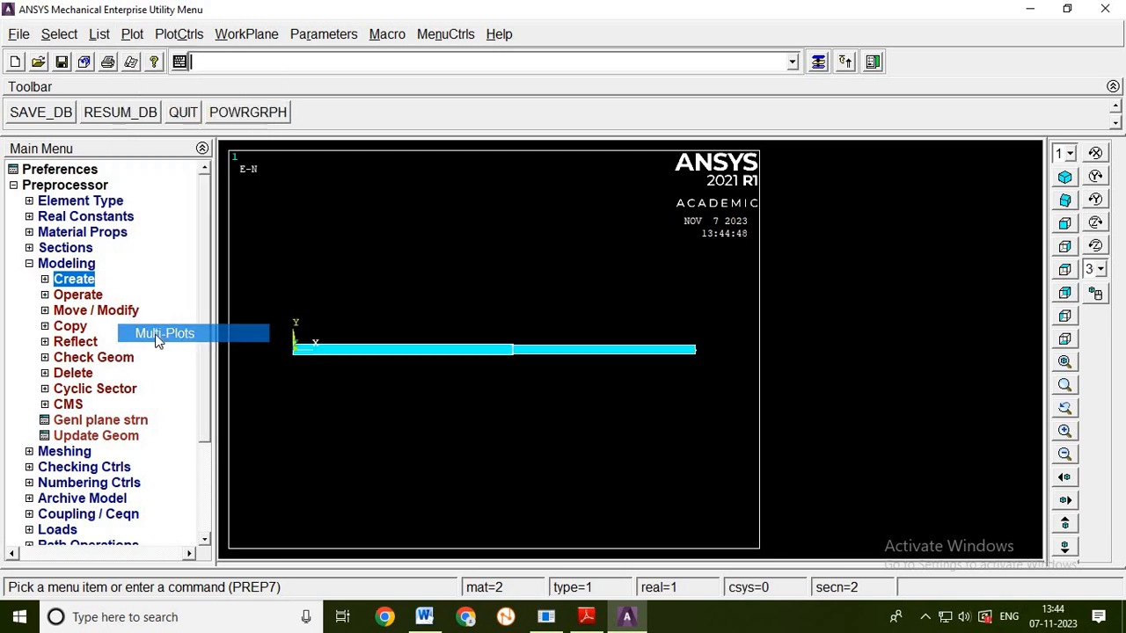
click(1065, 179)
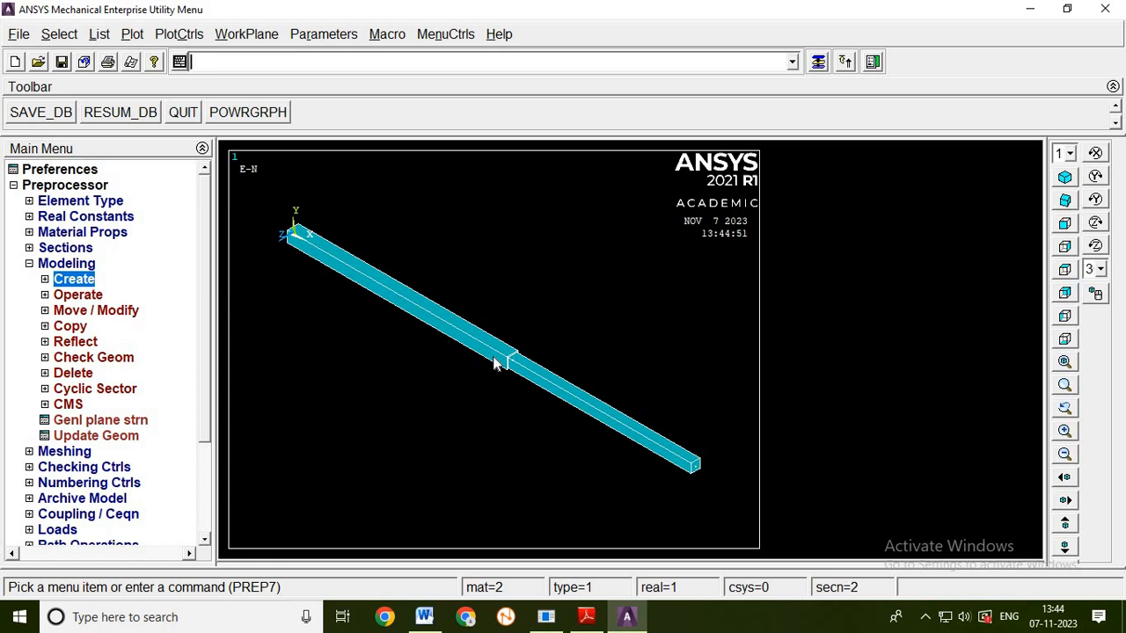
click(1064, 224)
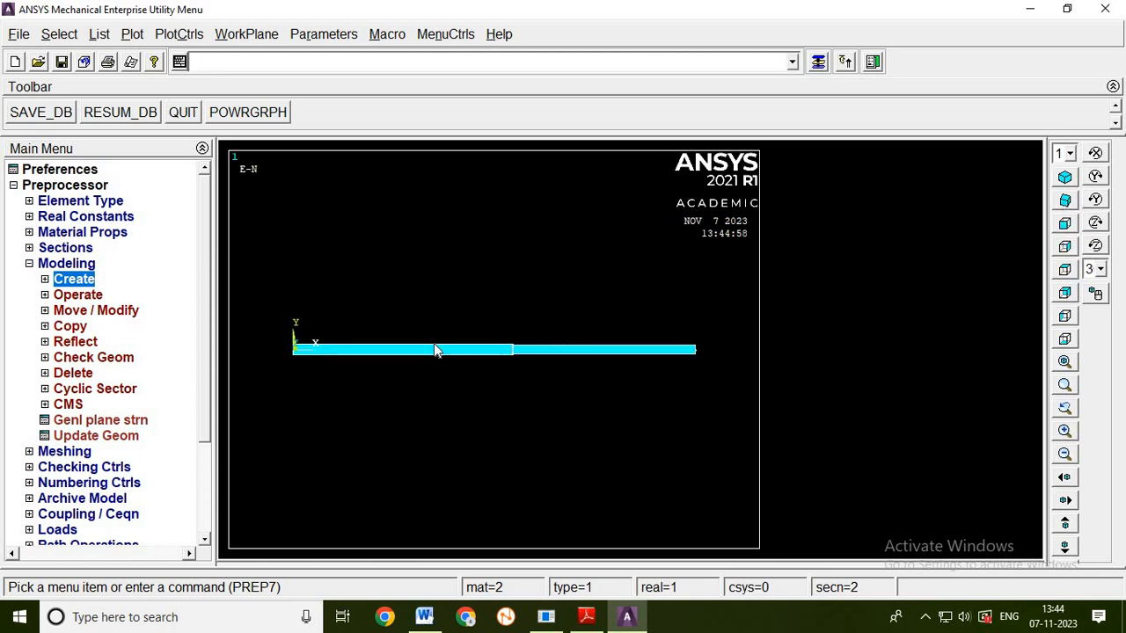
- Apply a structural displacement constraint on all degrees of freedom at the node at the origin, the wider bar's outer end
click(29, 265)
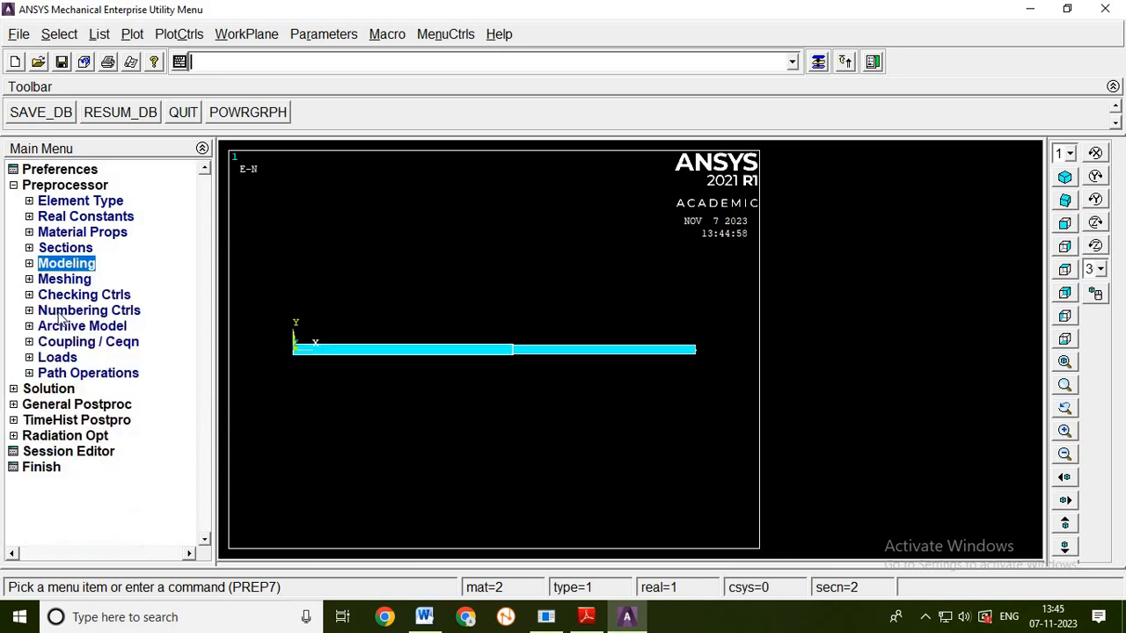
click(57, 360)
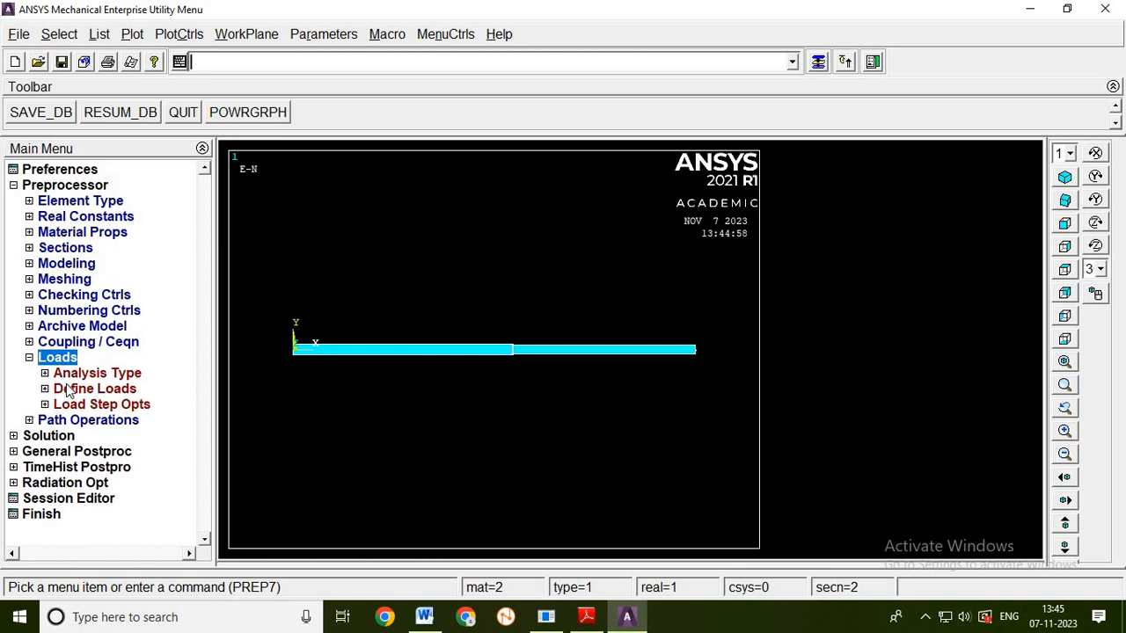
click(69, 392)
click(81, 422)
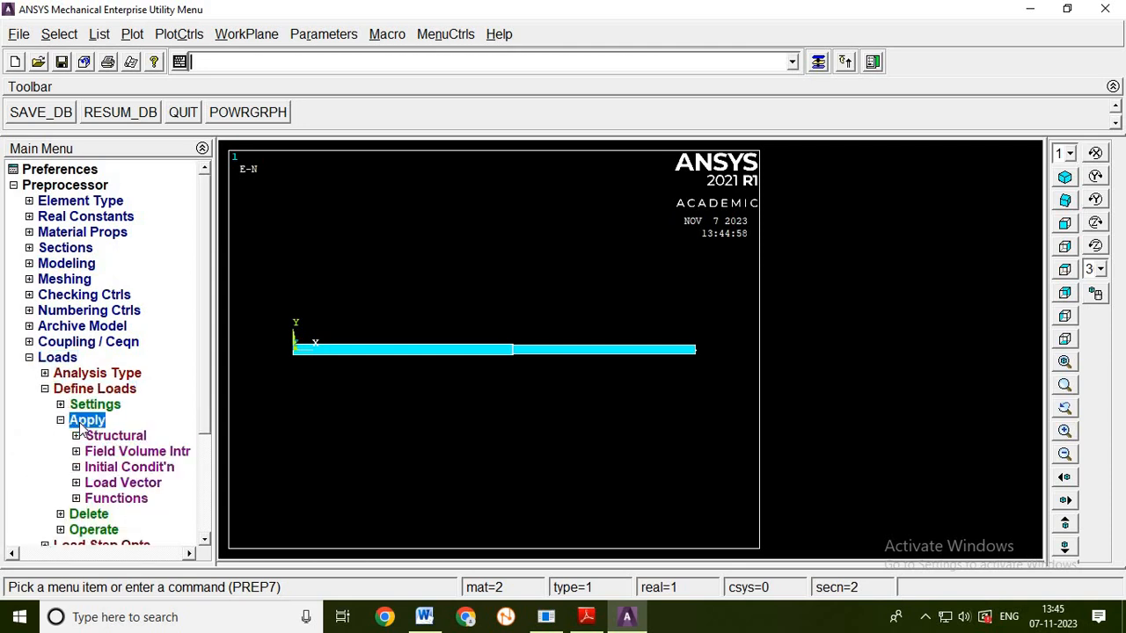
click(95, 437)
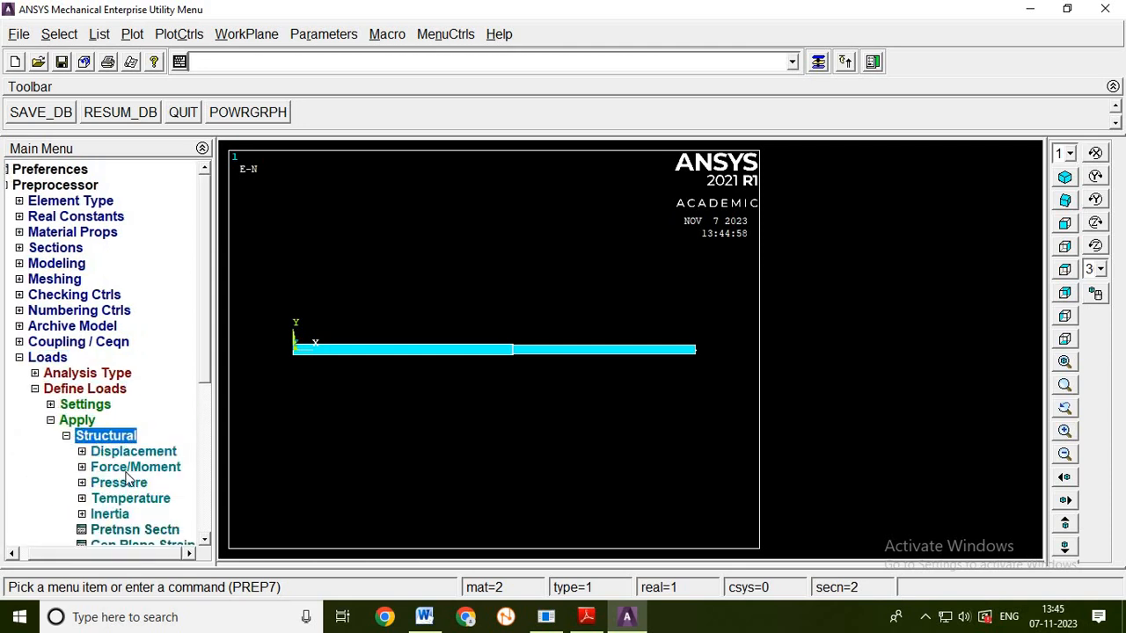
click(128, 452)
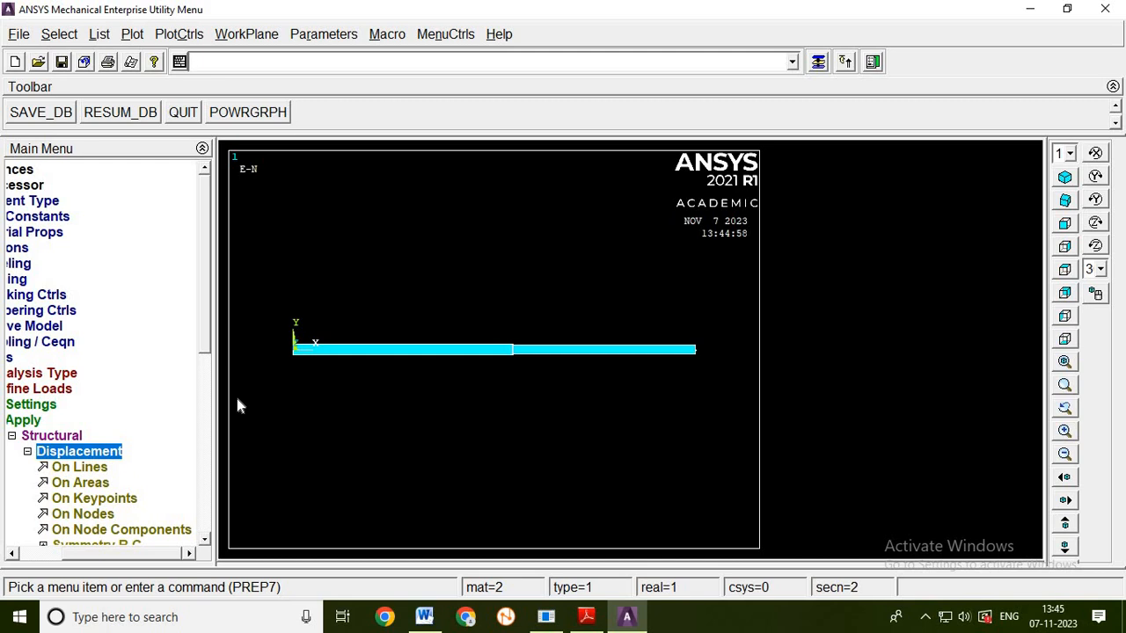
click(83, 514)
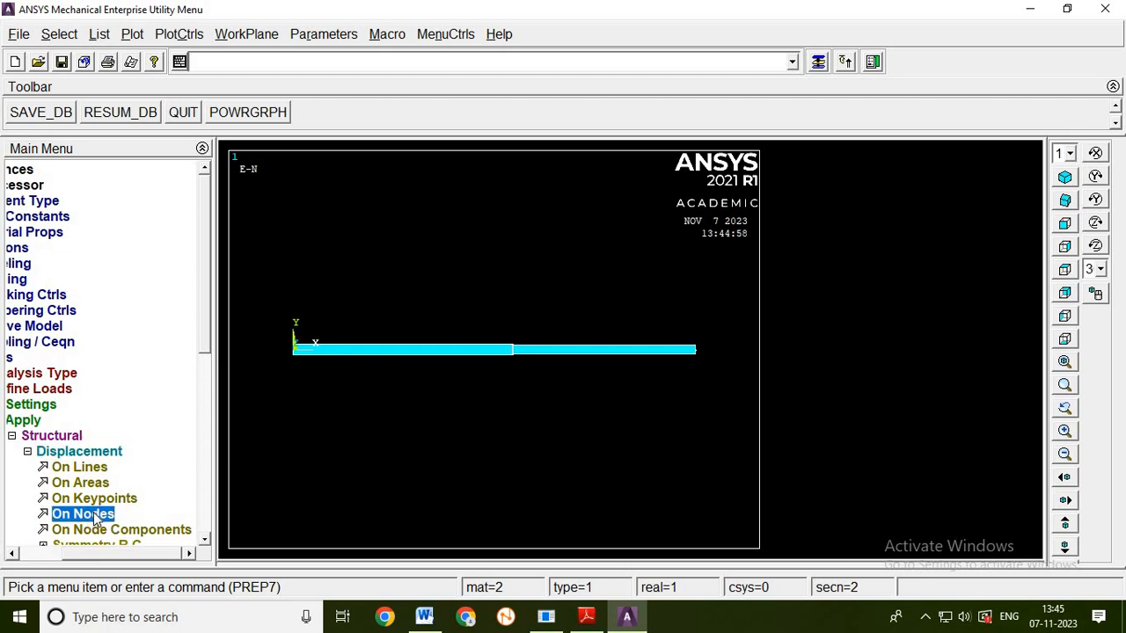
click(293, 369)
click(48, 580)
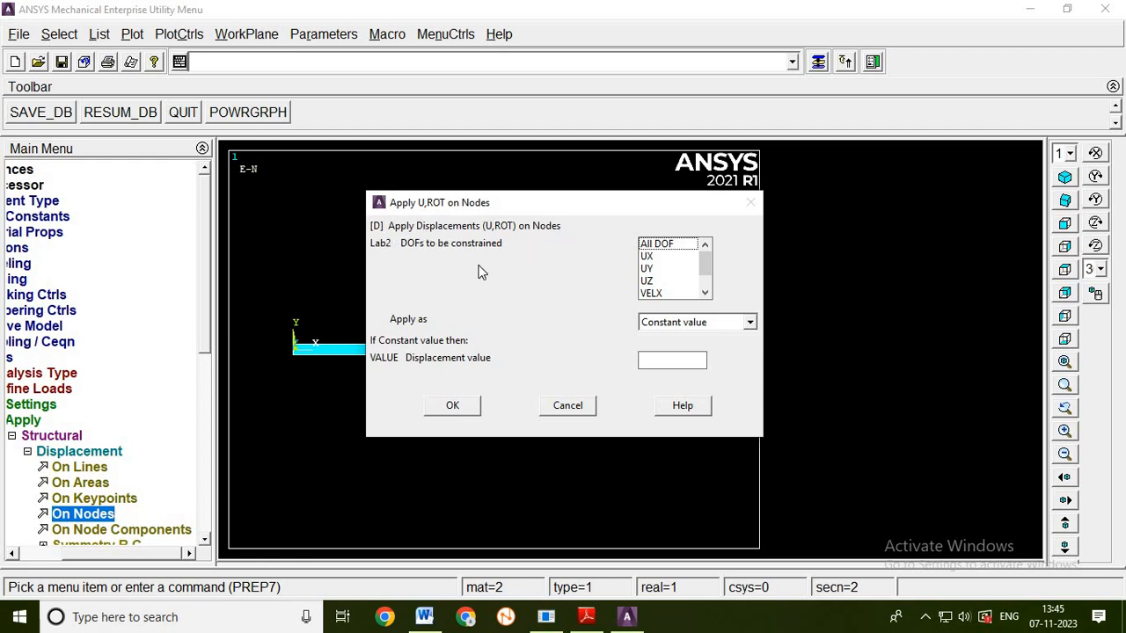
click(652, 250)
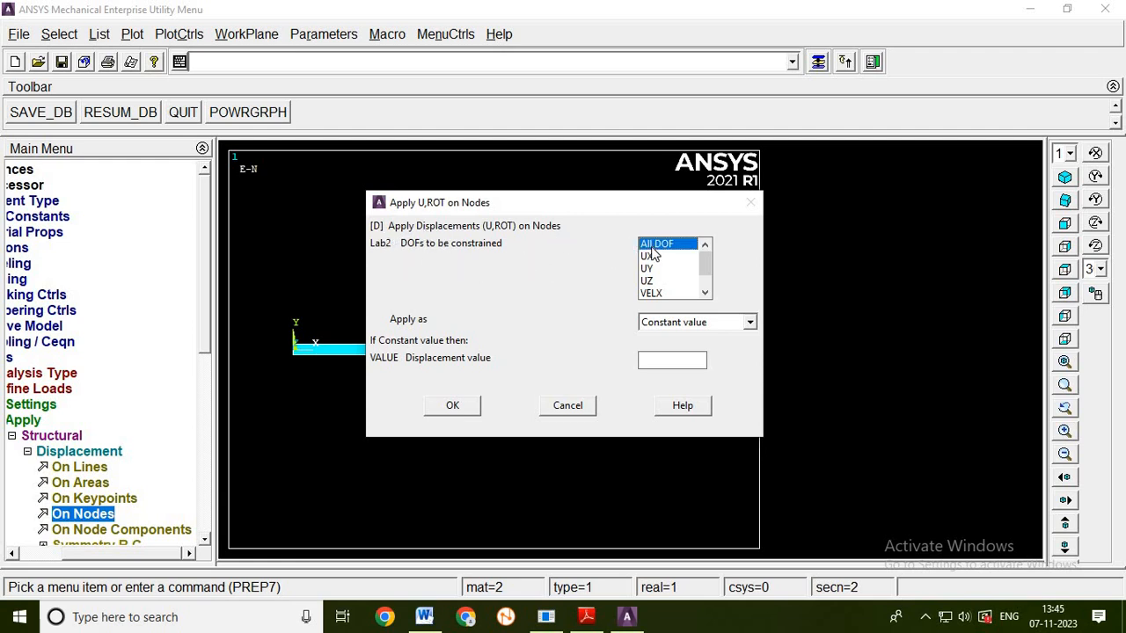
click(463, 408)
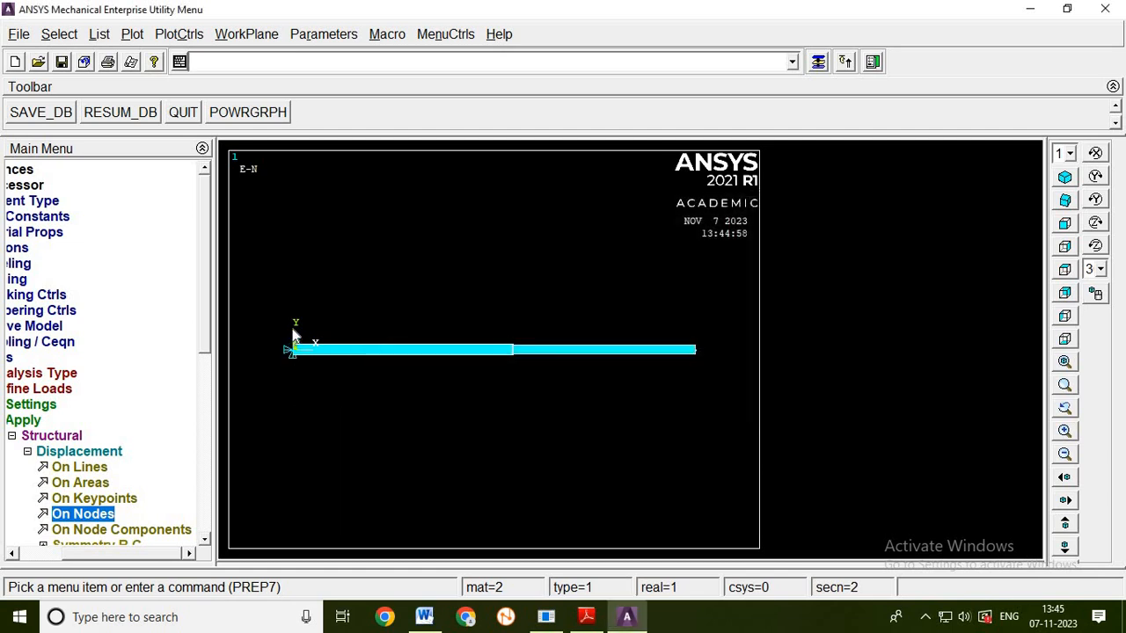
- Apply a constant force of 500 in the FX direction on node 3 at the narrower bar's outer end
click(42, 452)
click(41, 451)
drag(203, 362, 205, 433)
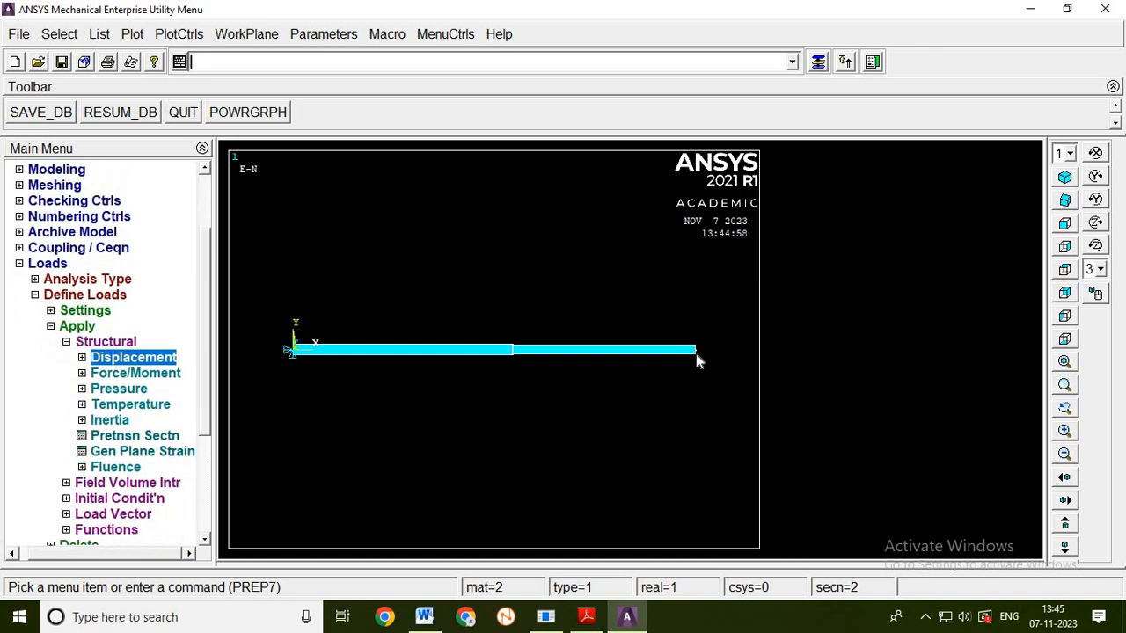
click(140, 372)
click(91, 405)
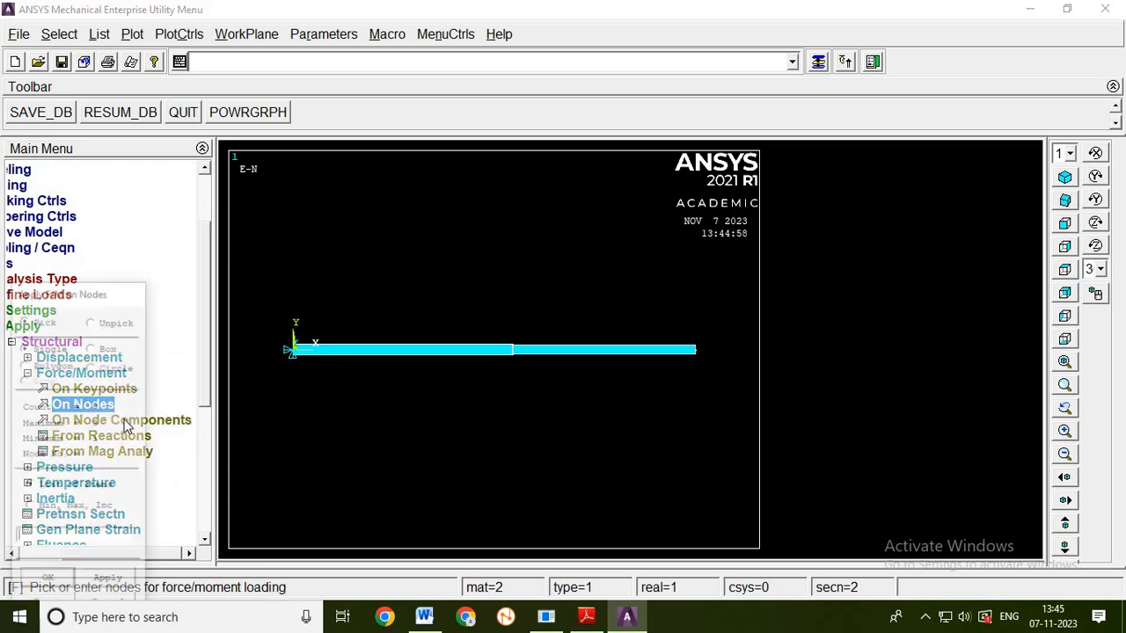
click(694, 361)
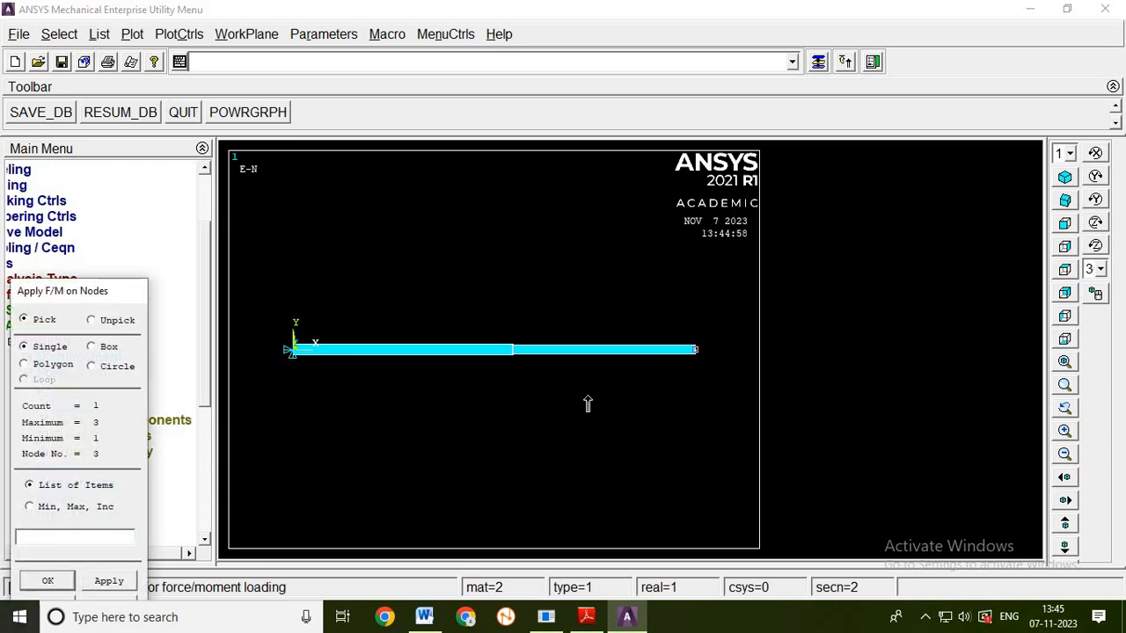
click(130, 581)
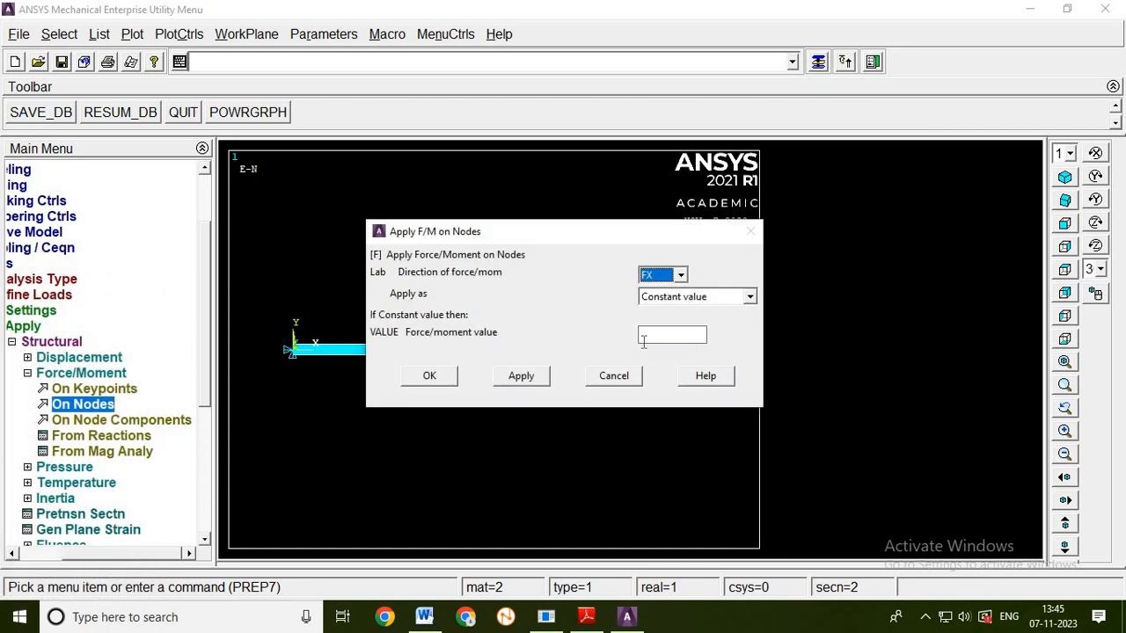
click(661, 336)
text(500)
click(430, 378)
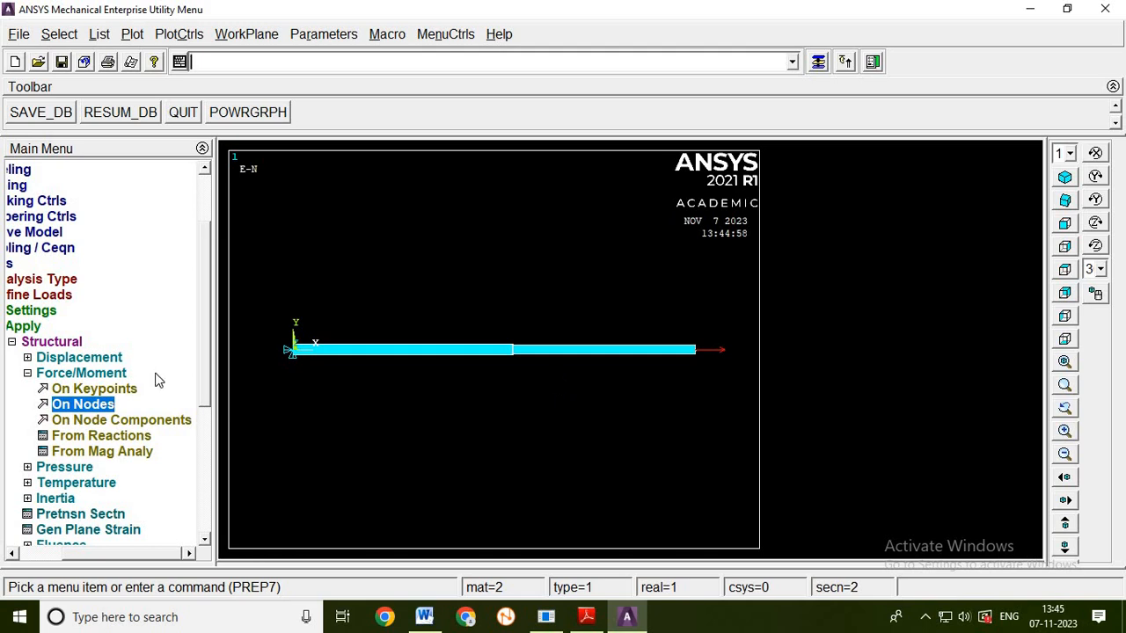
- Solve the current load step and dismiss the solution note and status listing
drag(79, 551, 17, 568)
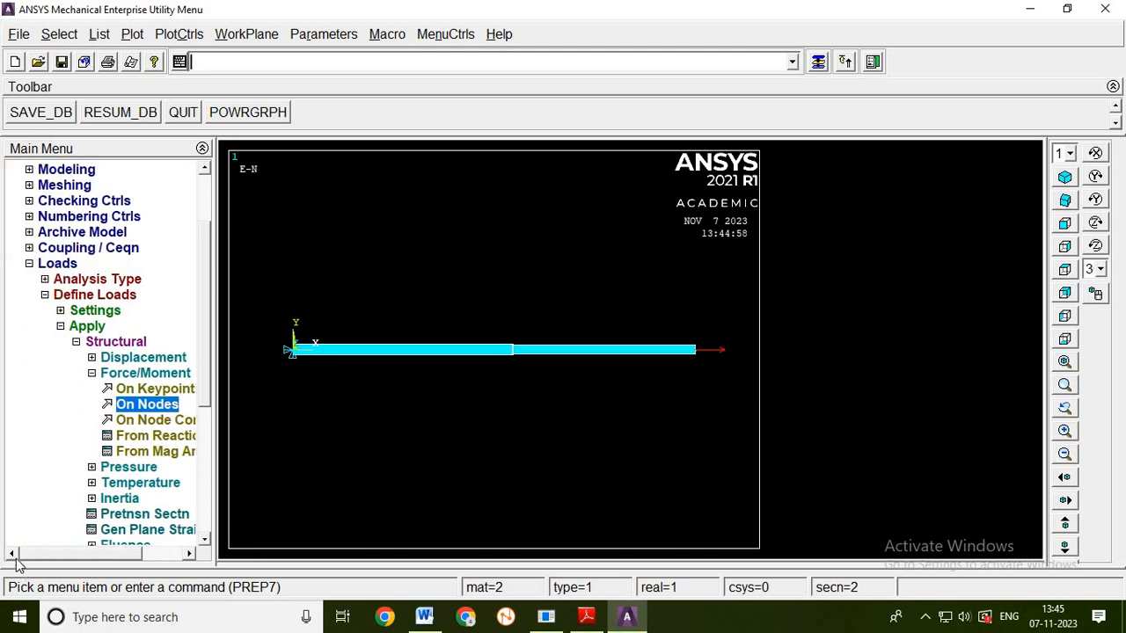
click(45, 295)
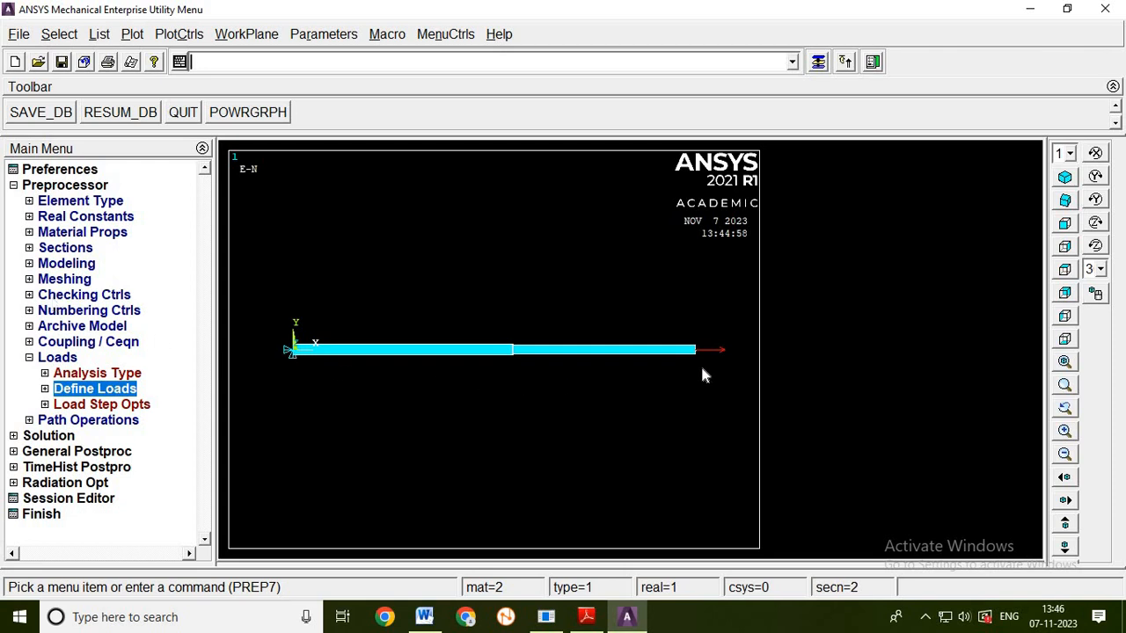
click(15, 187)
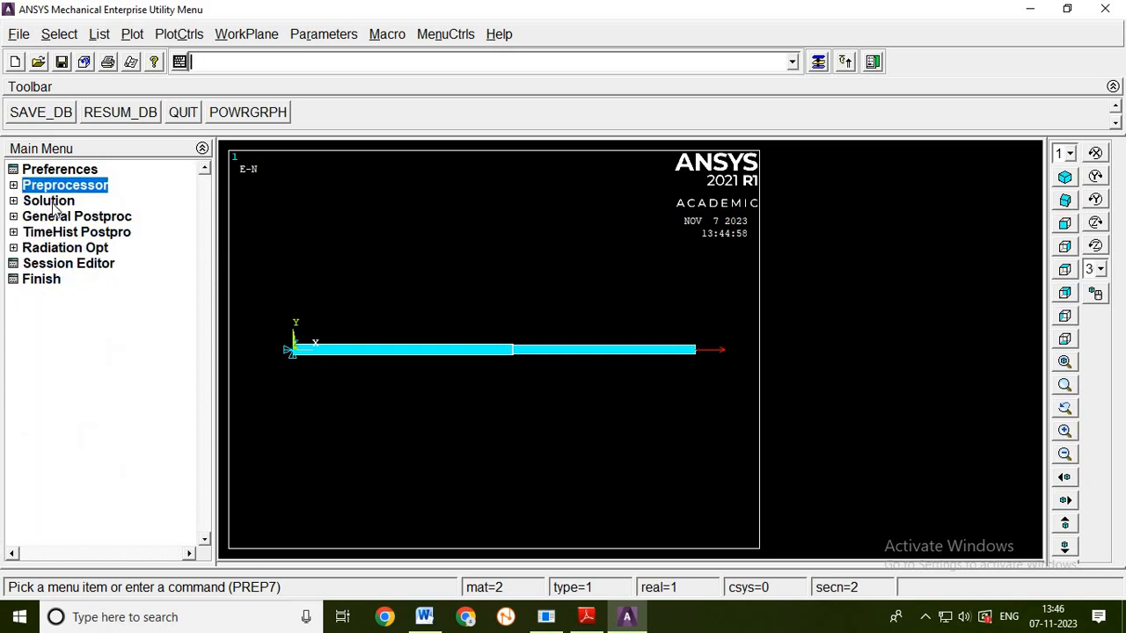
click(53, 202)
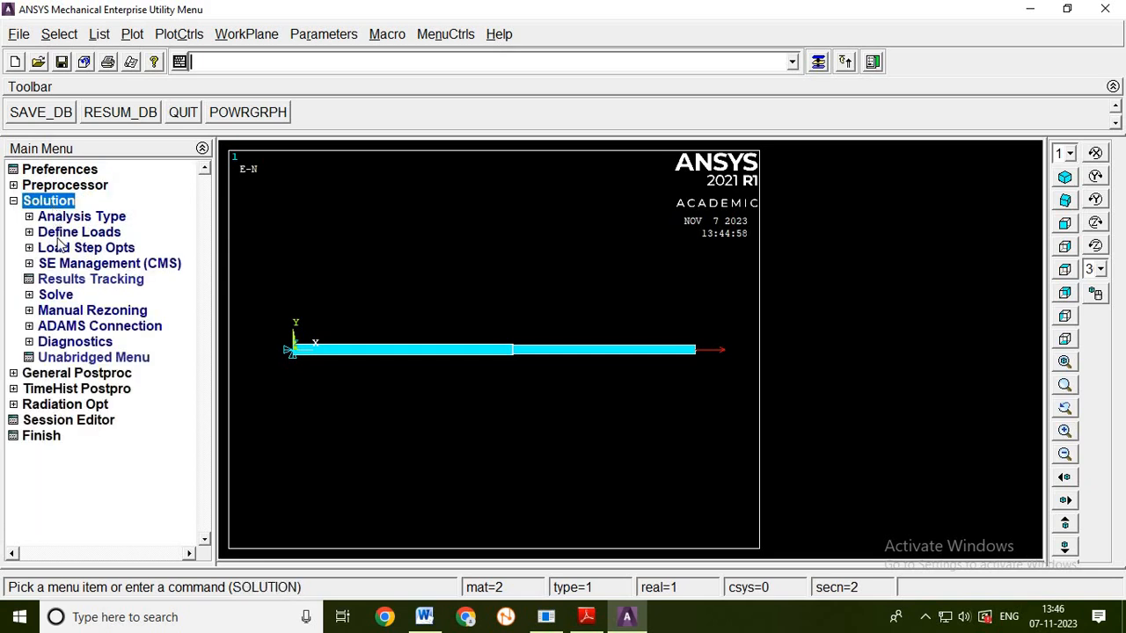
click(67, 297)
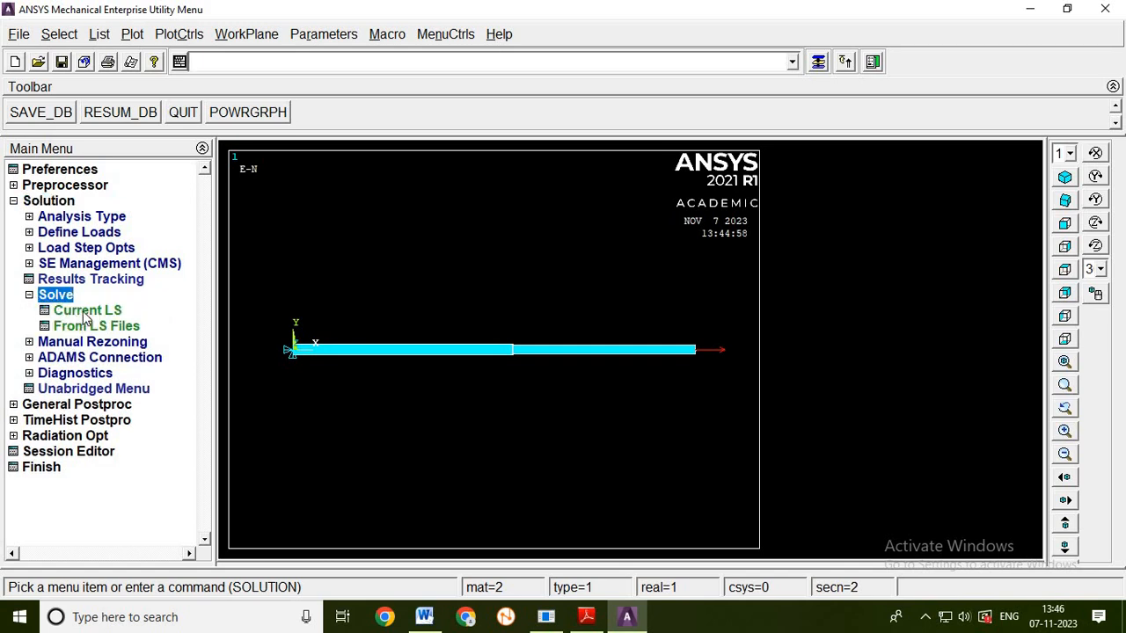
click(86, 312)
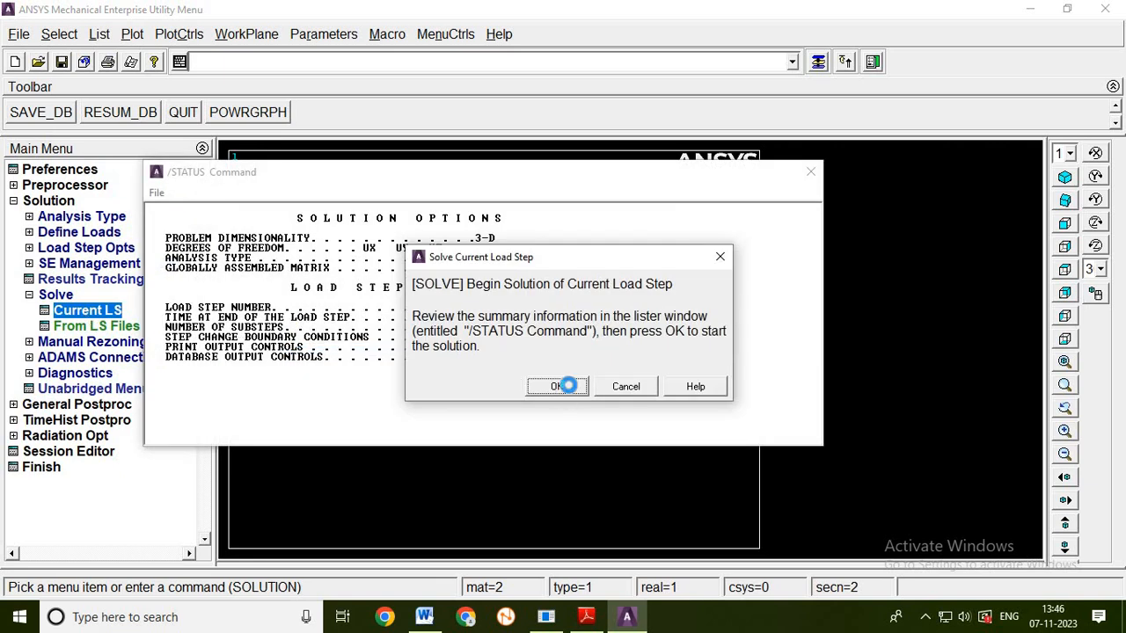
click(568, 392)
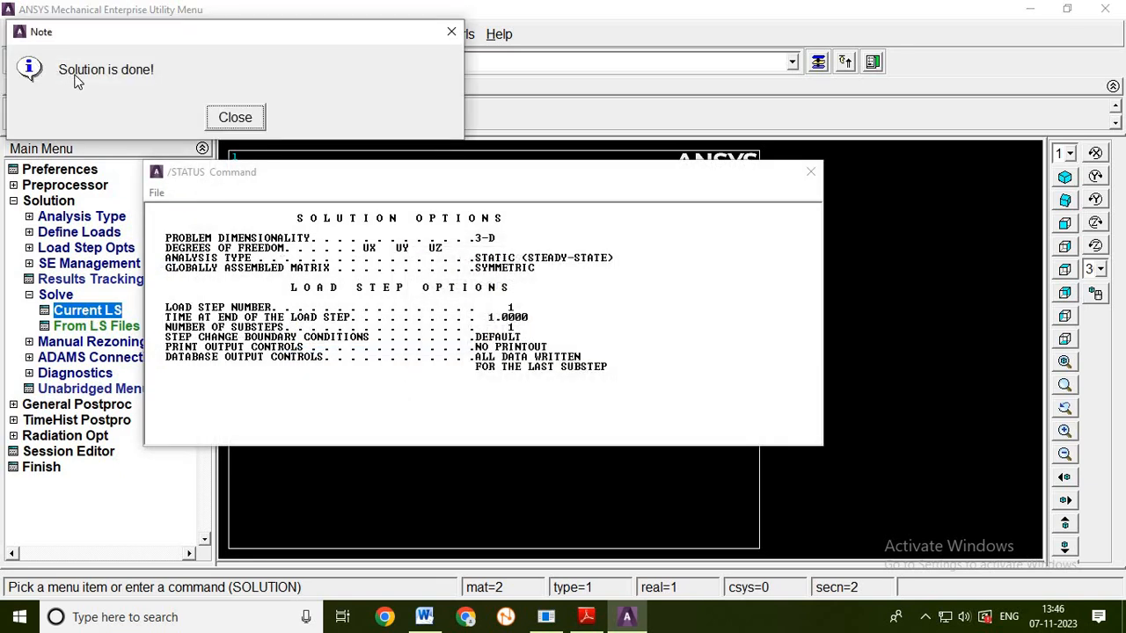
click(235, 118)
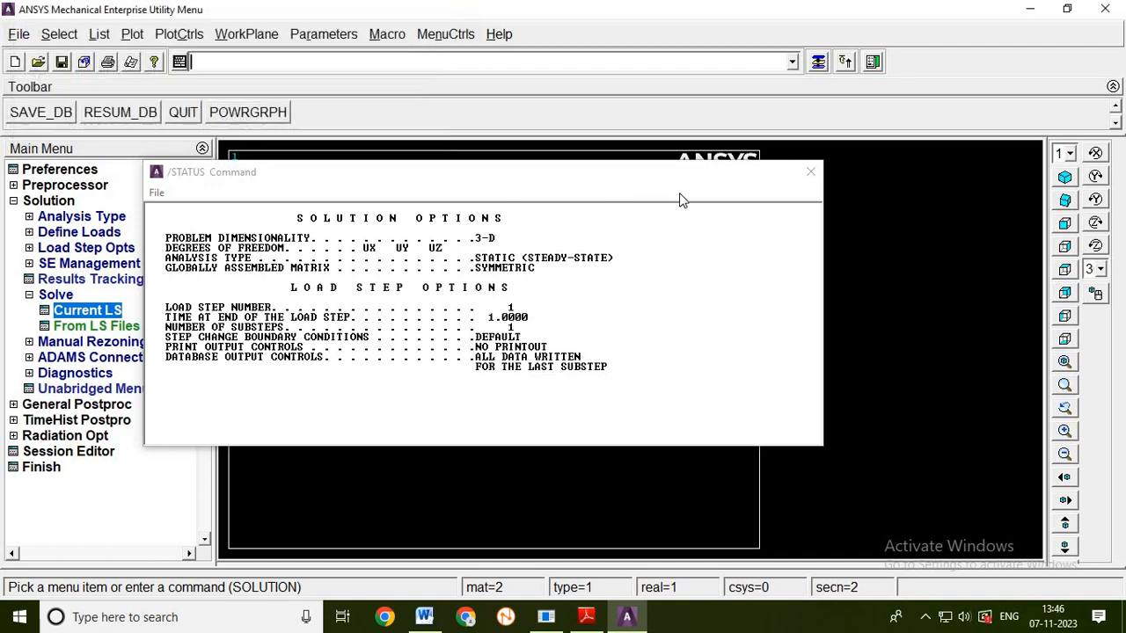
click(810, 171)
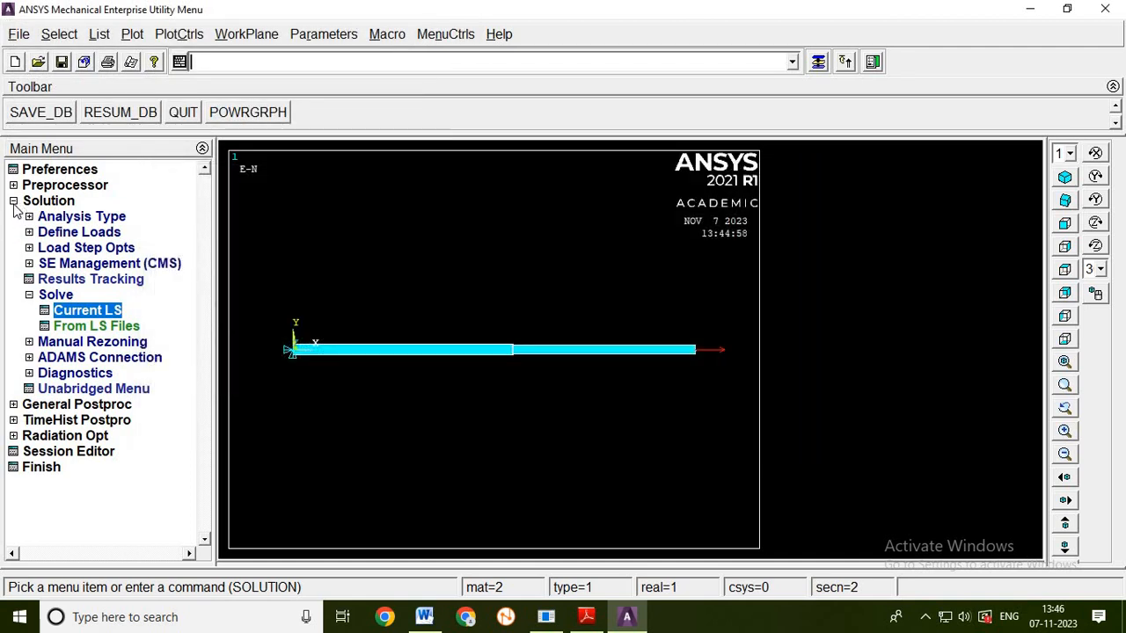
- Read the first and last result sets in the general postprocessor
click(13, 201)
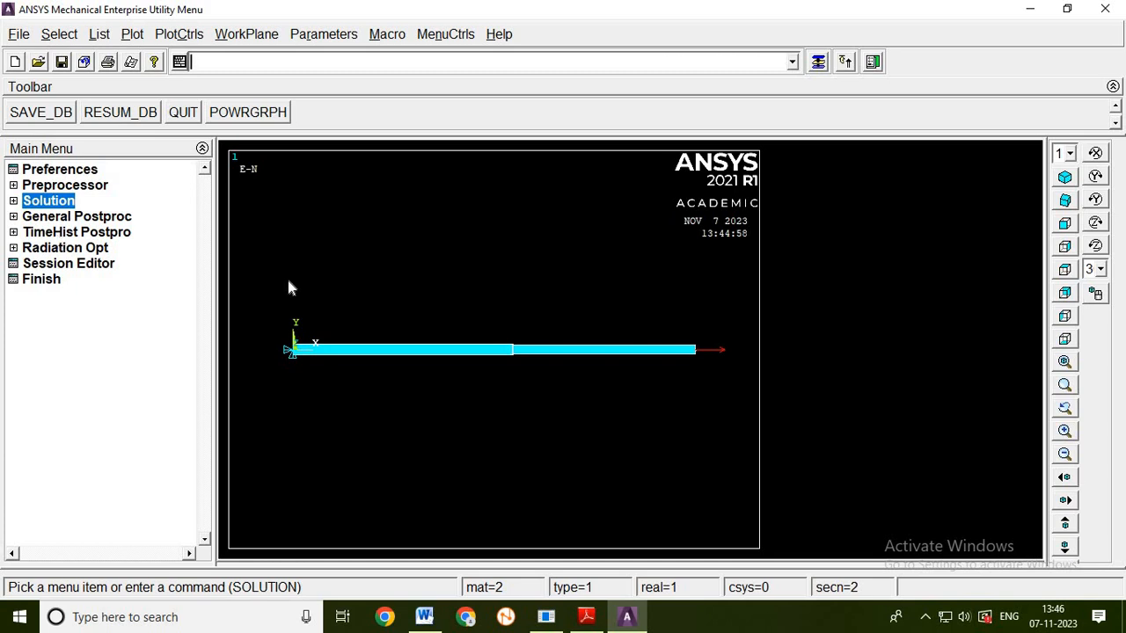
click(115, 219)
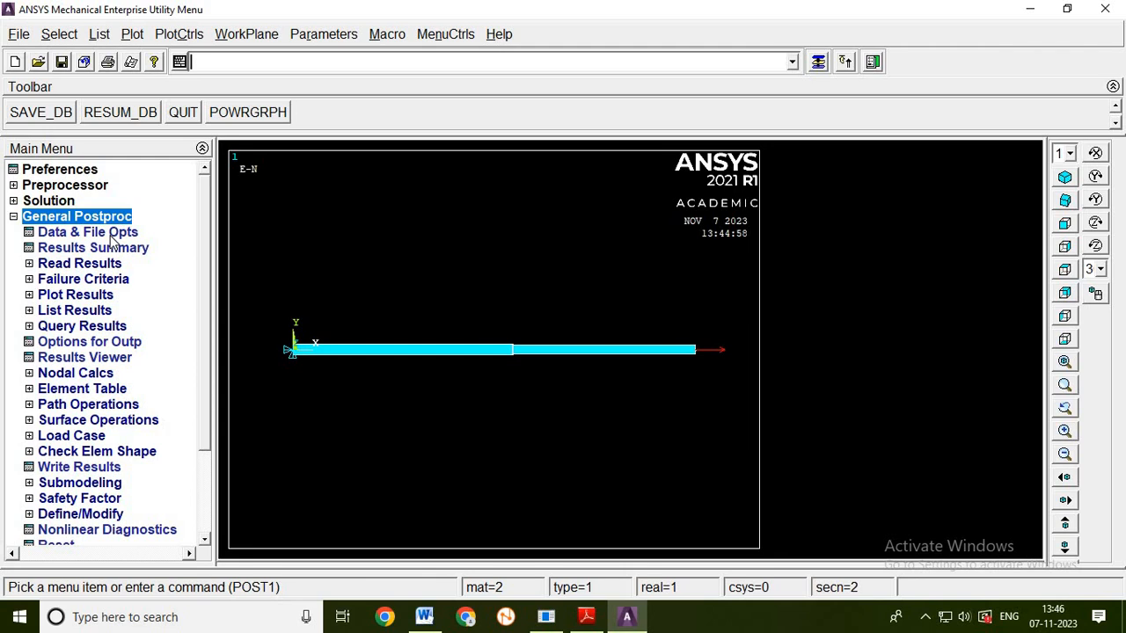
click(78, 265)
click(84, 280)
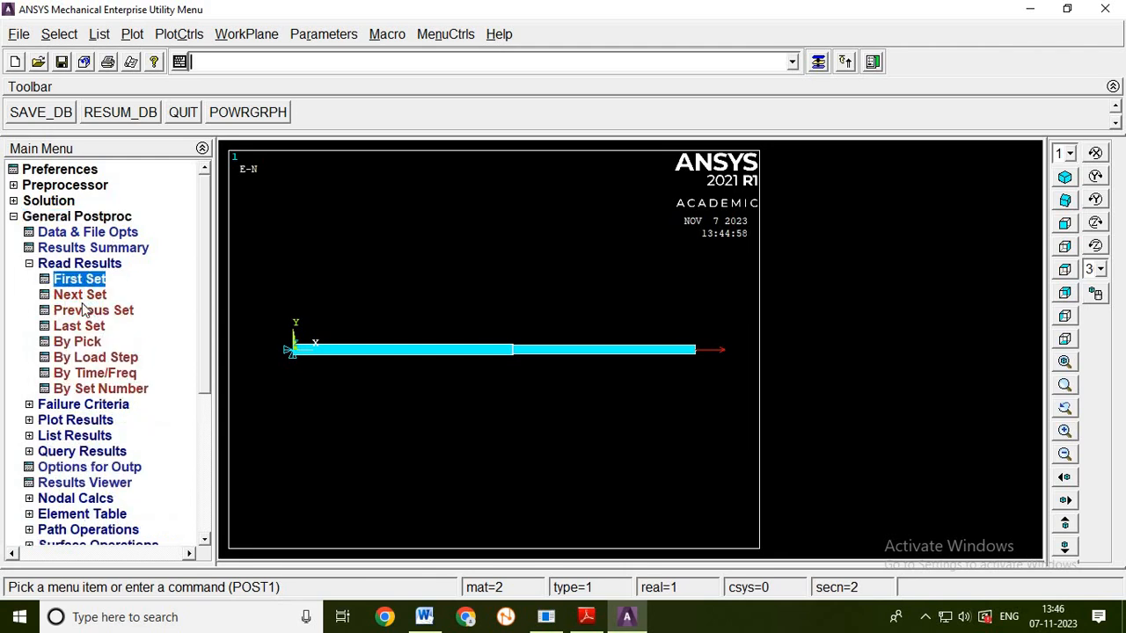
click(85, 330)
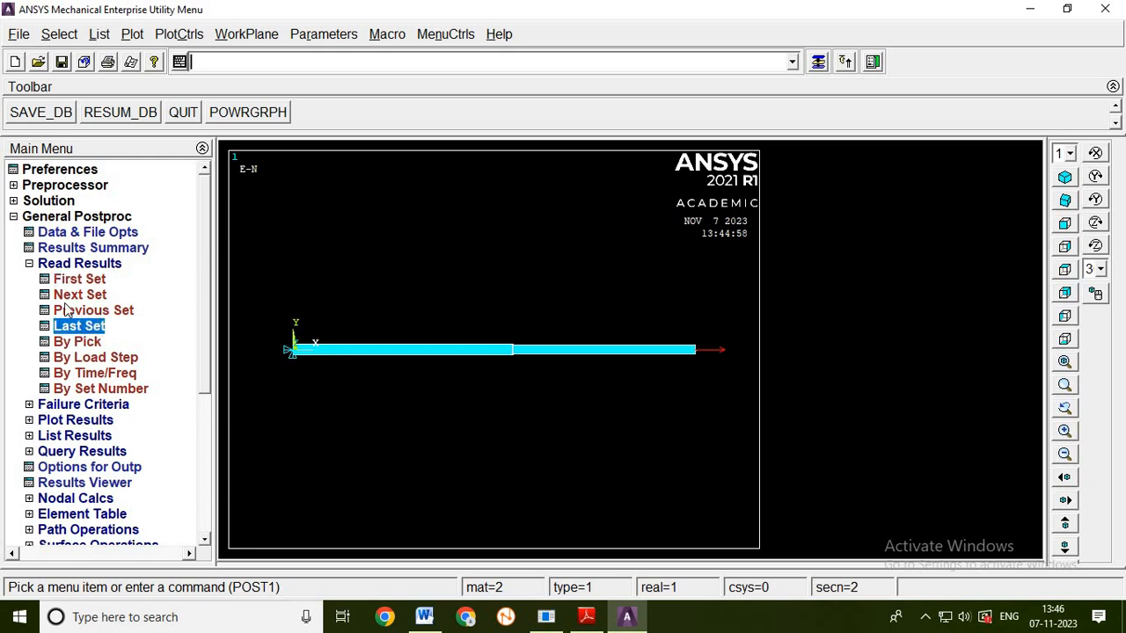
click(29, 263)
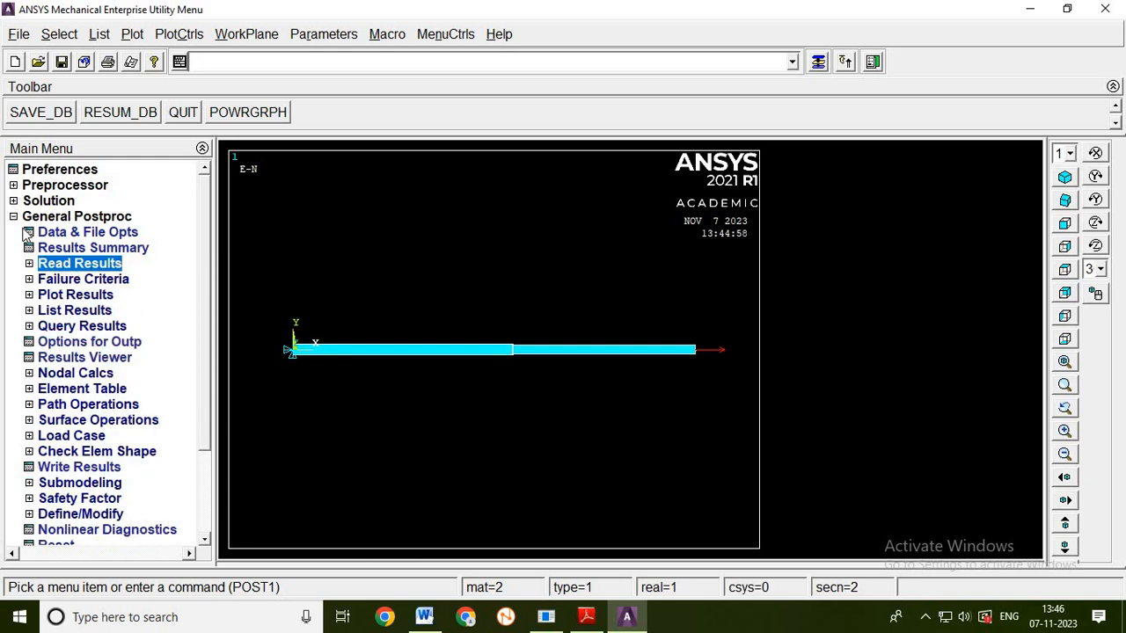
- Define an element table item by sequence number with LS,1 and close the element table data
click(99, 395)
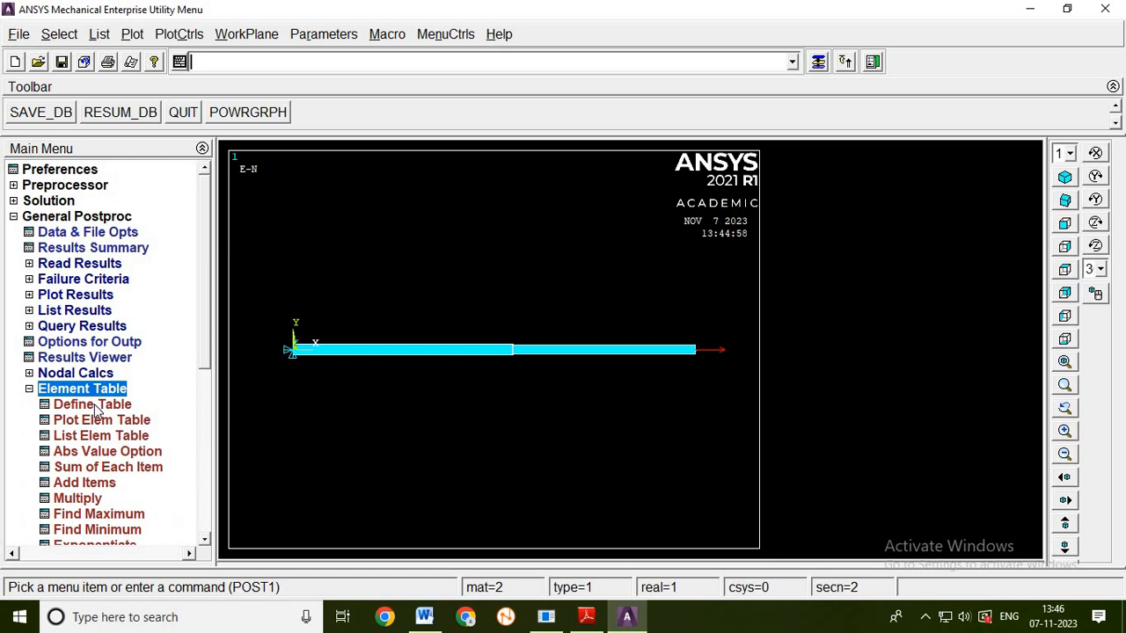
click(94, 406)
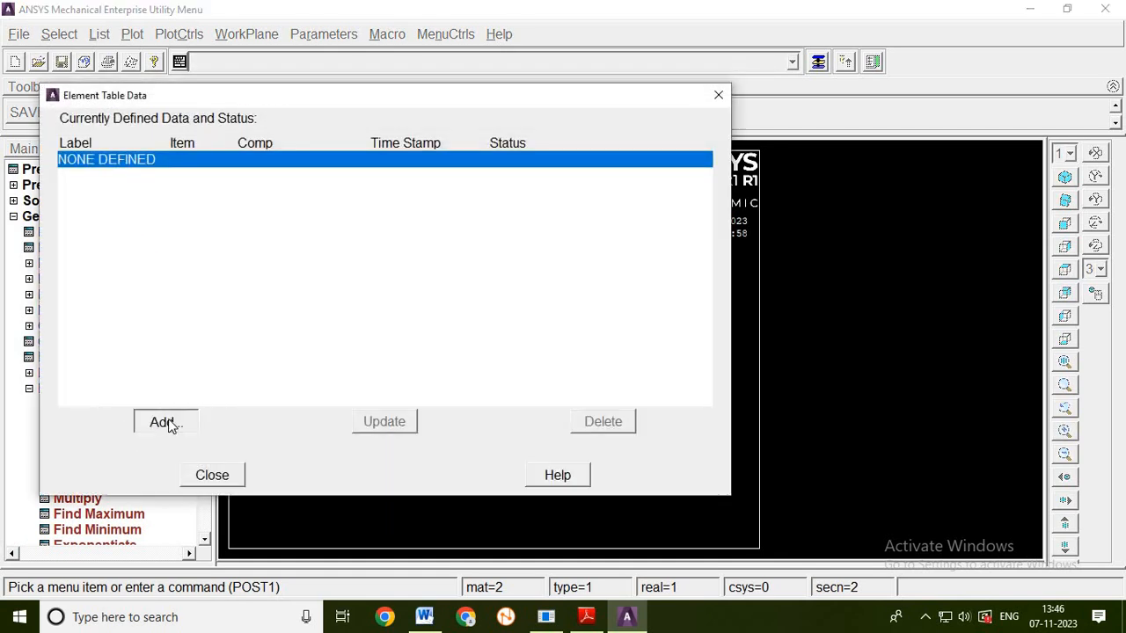
click(167, 421)
drag(661, 293, 660, 336)
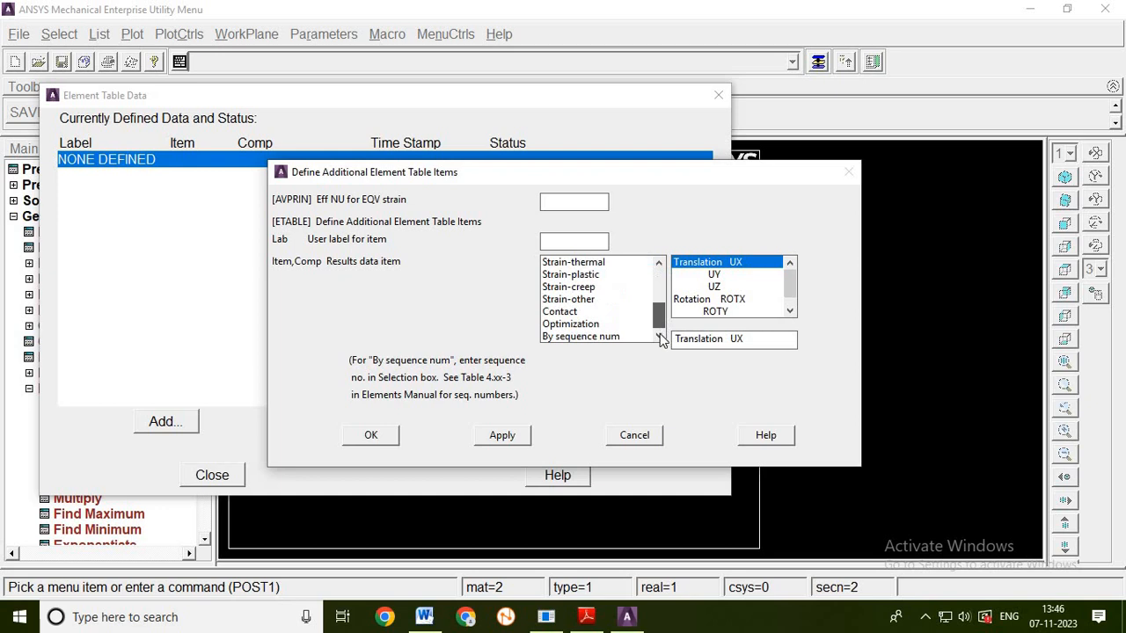
click(581, 336)
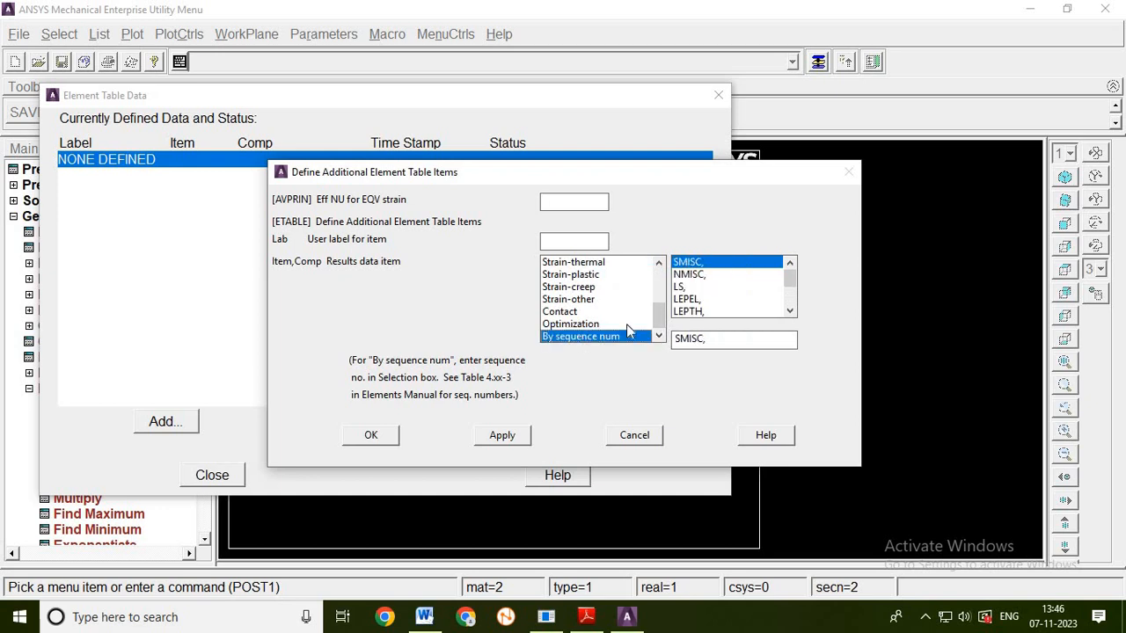
click(682, 287)
click(704, 341)
text(1)
click(371, 435)
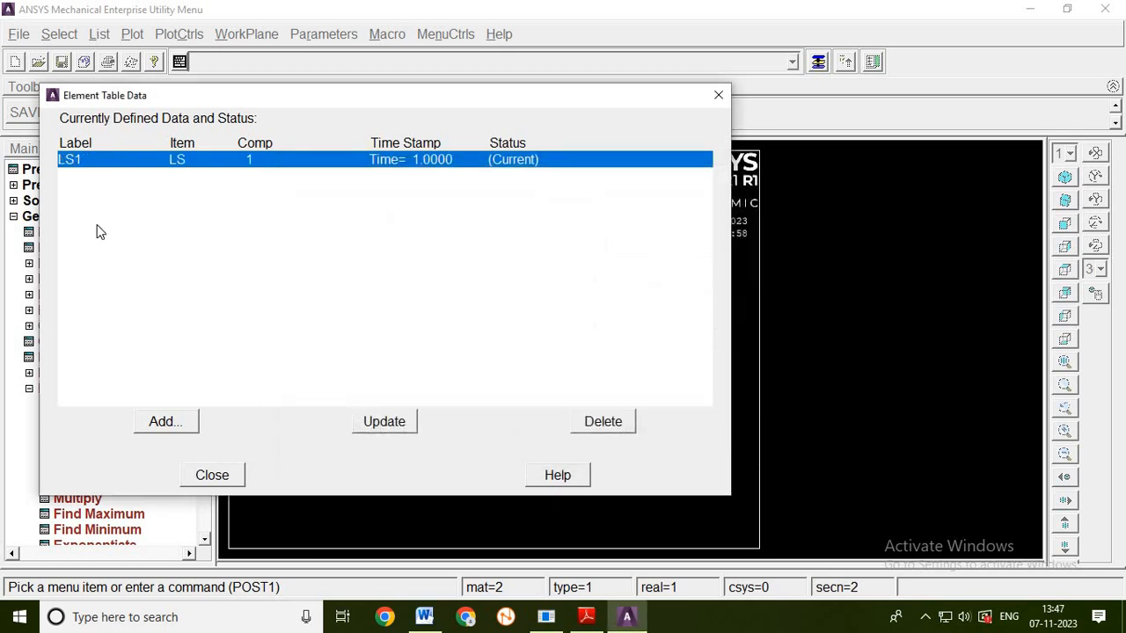
click(211, 475)
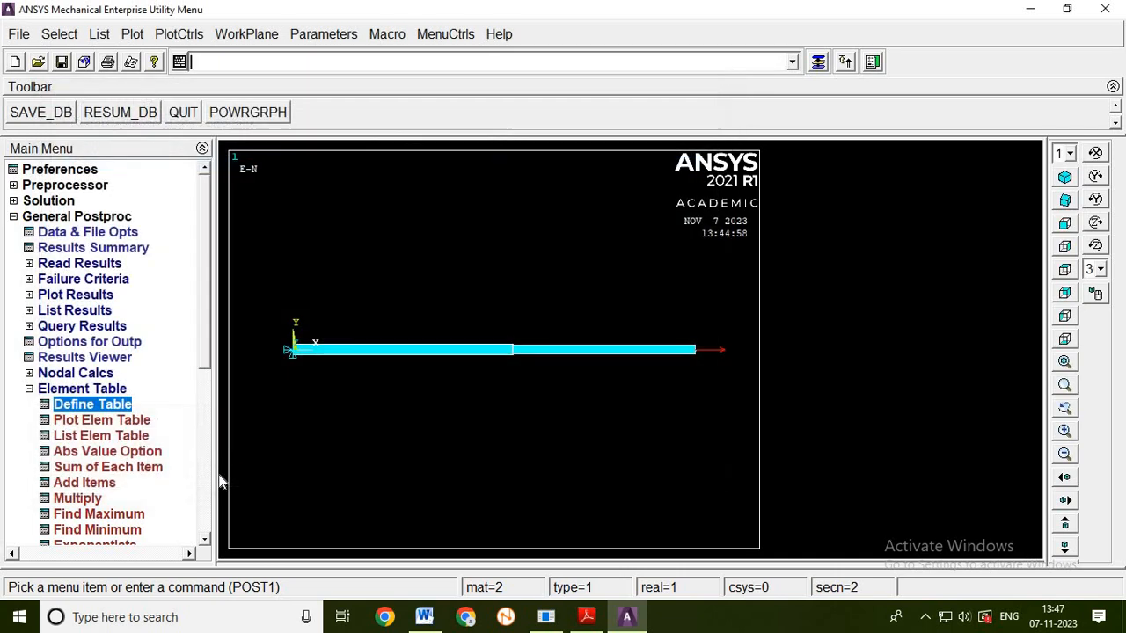
click(29, 389)
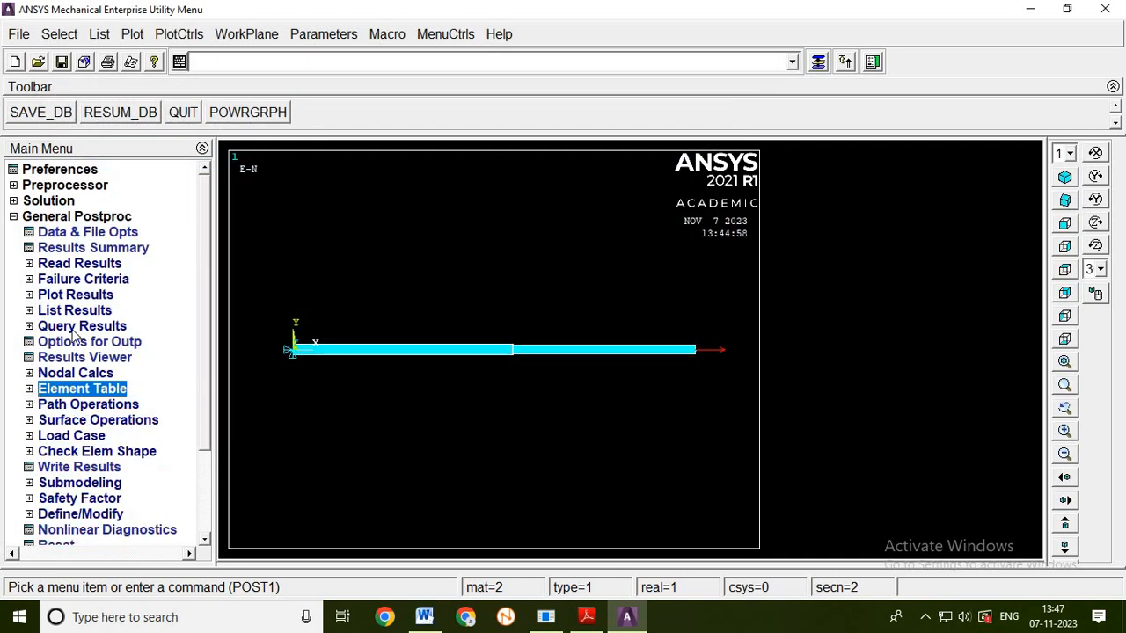
- Plot the nodal solution contour for the X-component of displacement, showing the deformed shape only
click(75, 297)
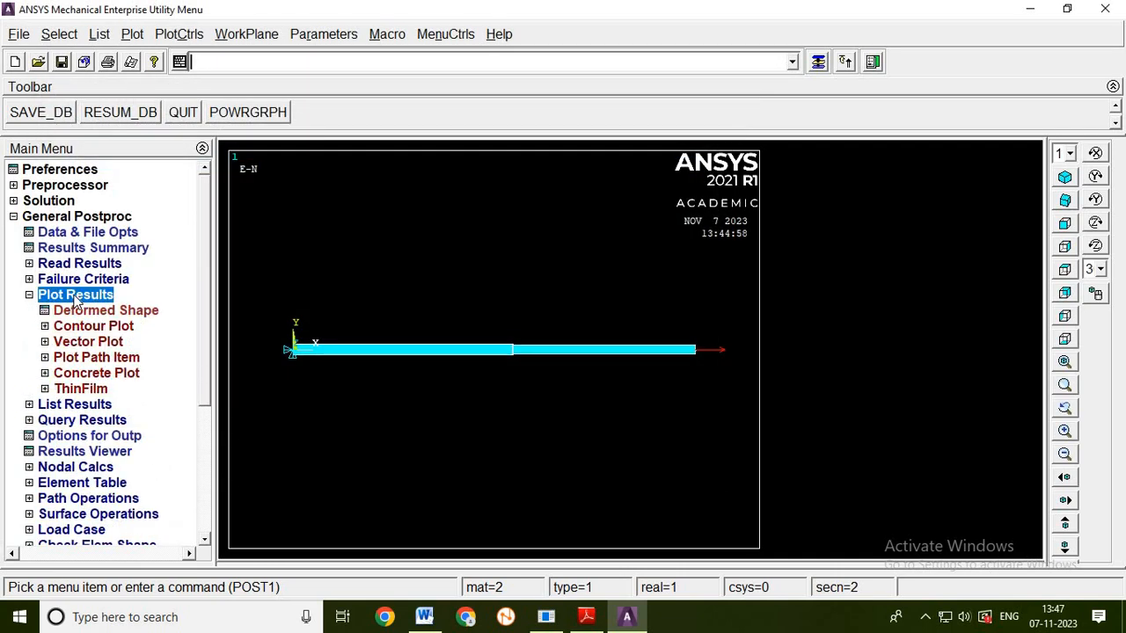
click(88, 328)
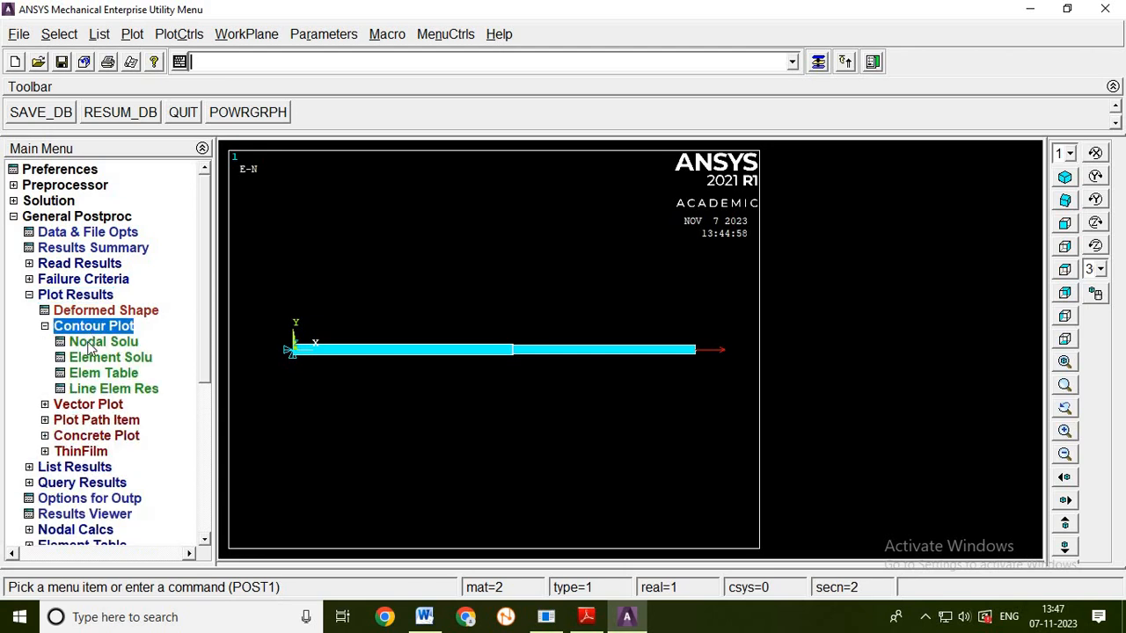
click(92, 343)
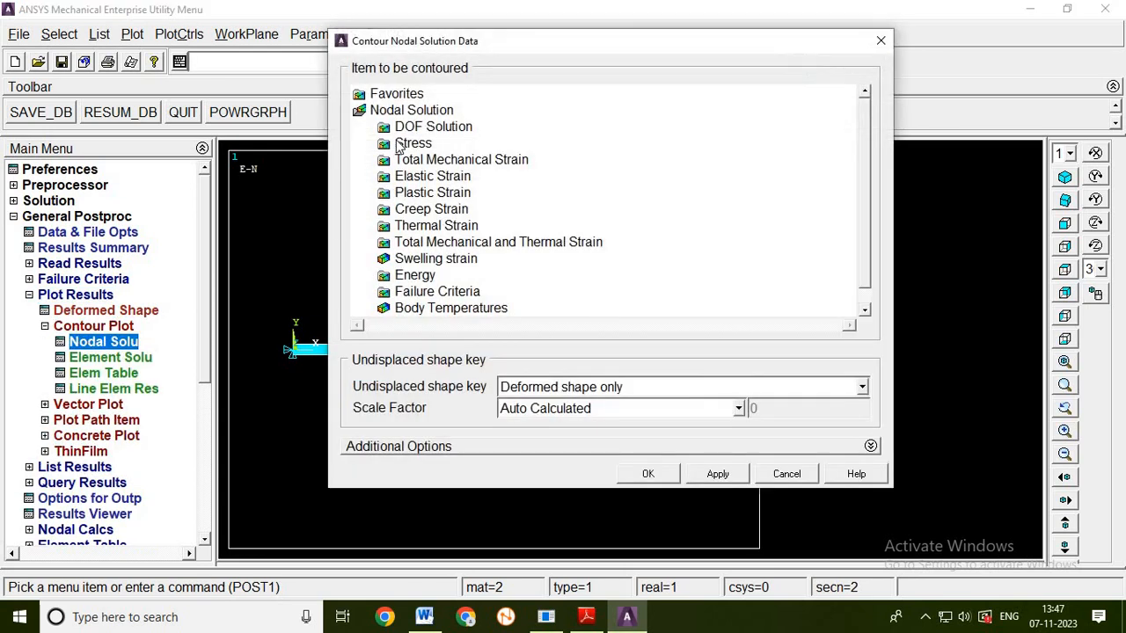
click(398, 130)
click(459, 145)
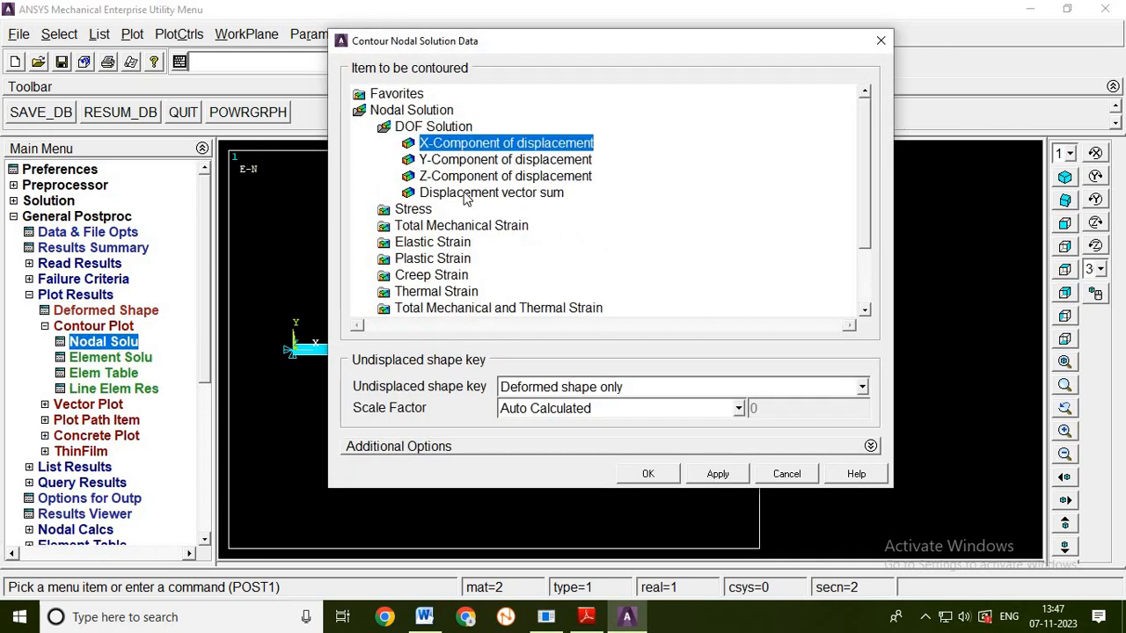
click(647, 474)
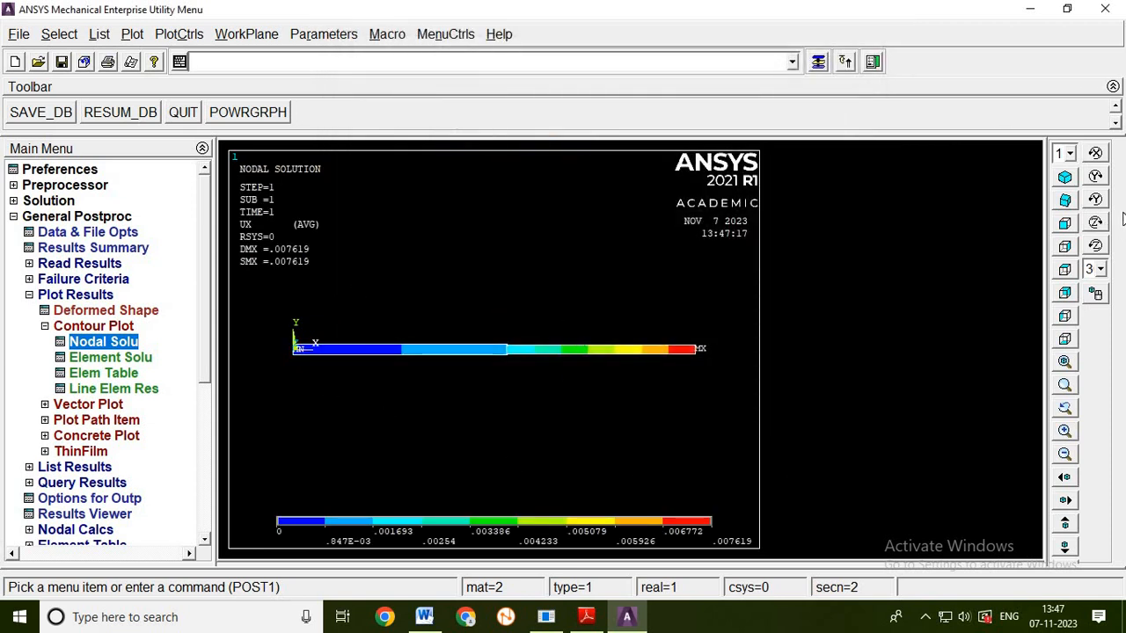
click(1064, 178)
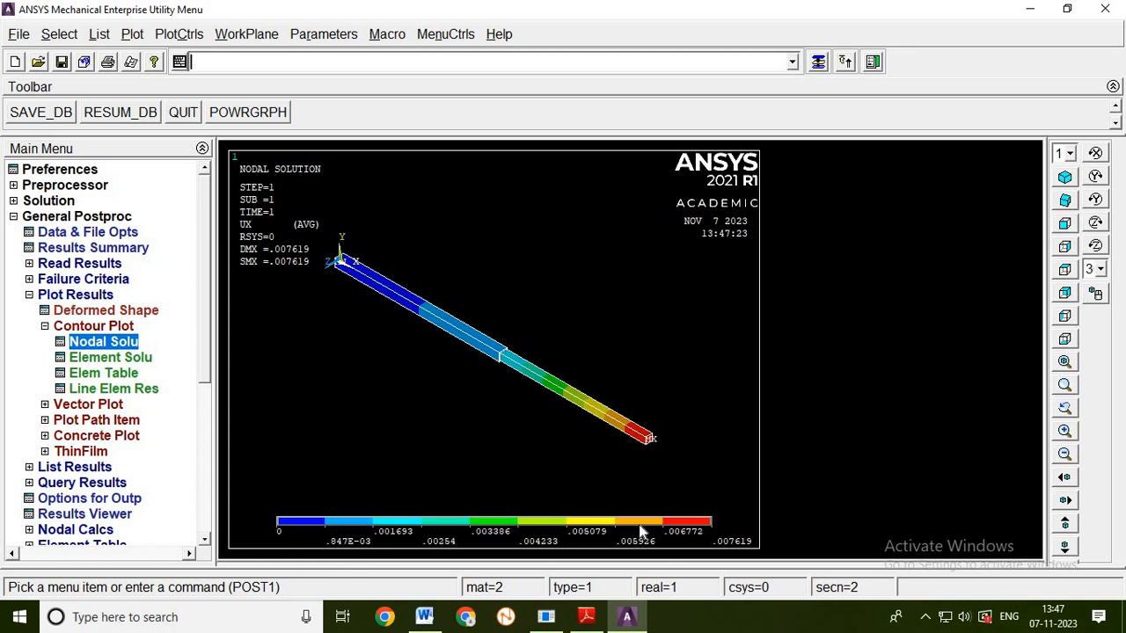
- Plot the element solution contour of von Mises stress, showing the deformed shape only
click(95, 358)
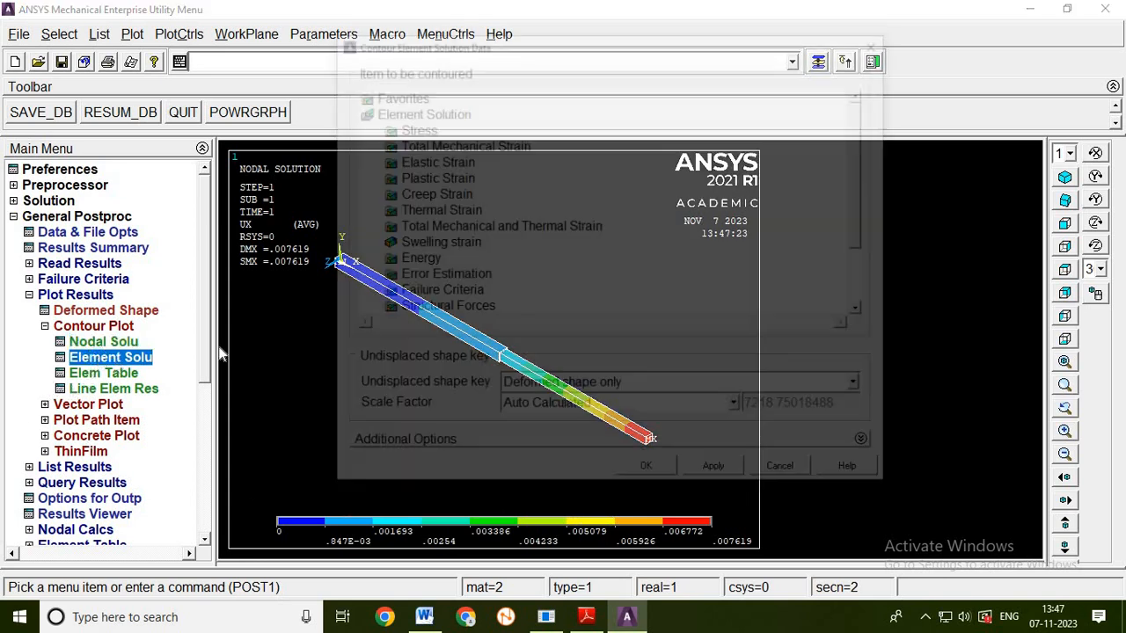
click(415, 131)
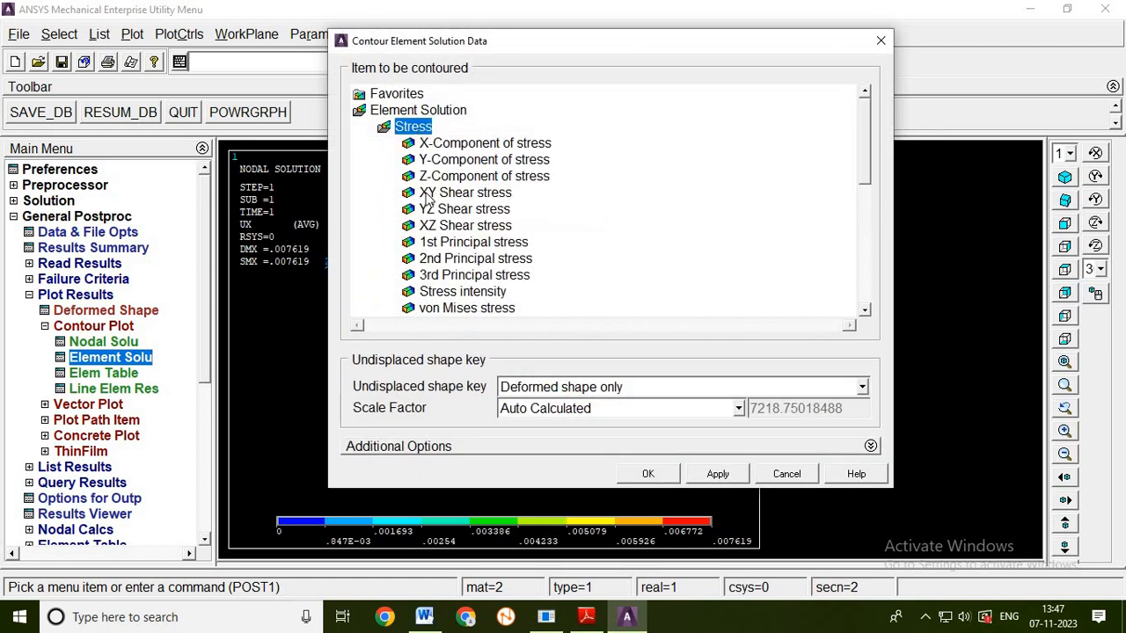
click(434, 310)
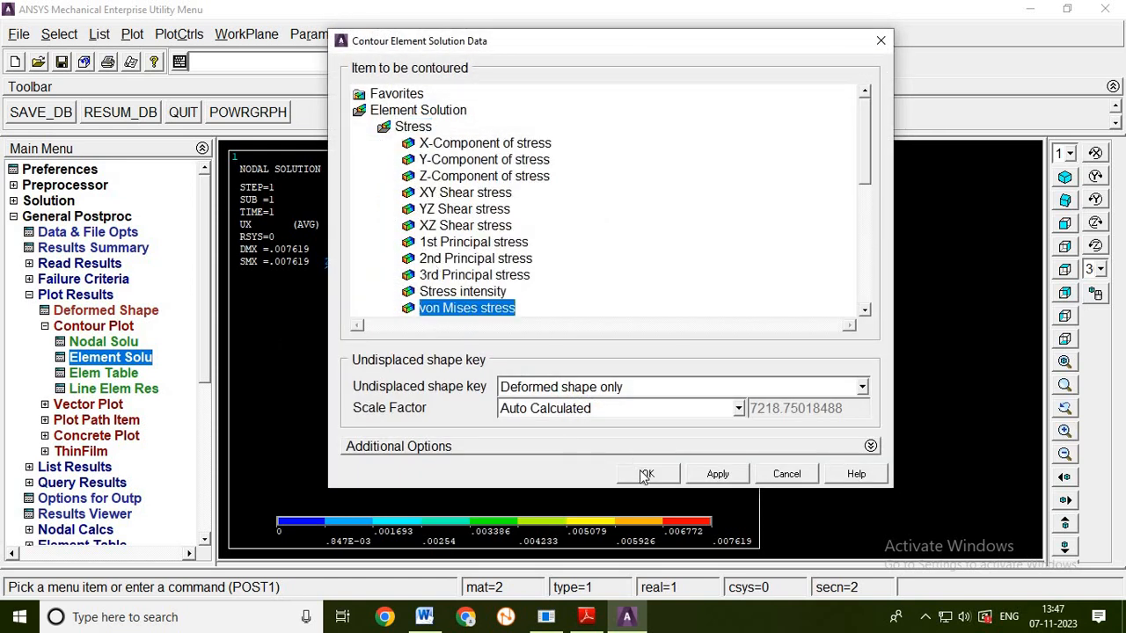
click(640, 471)
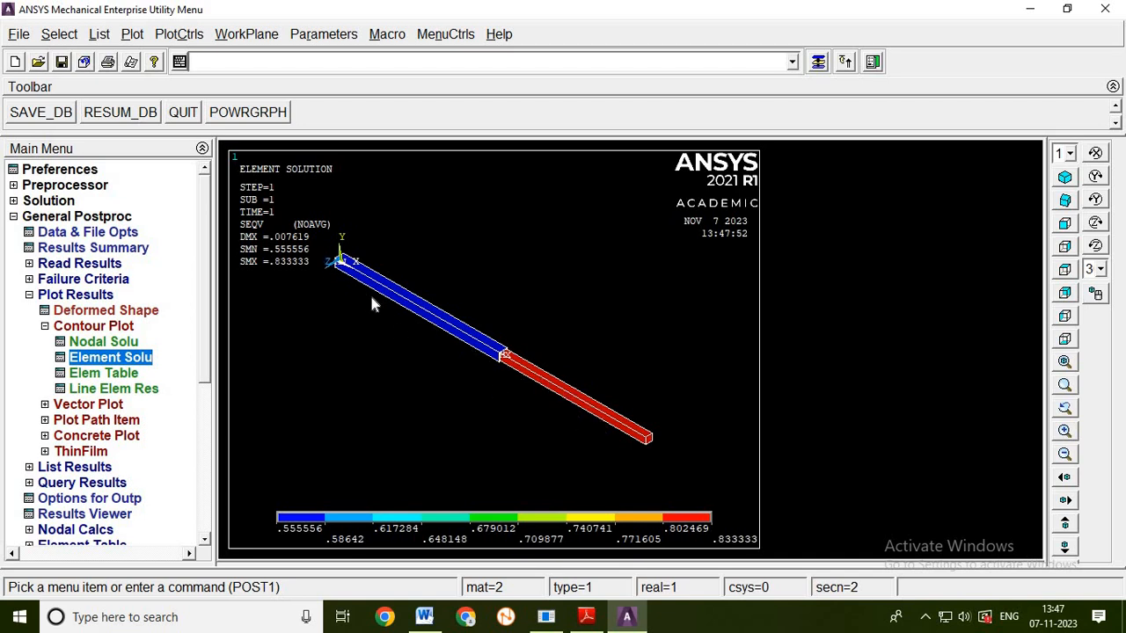
click(45, 327)
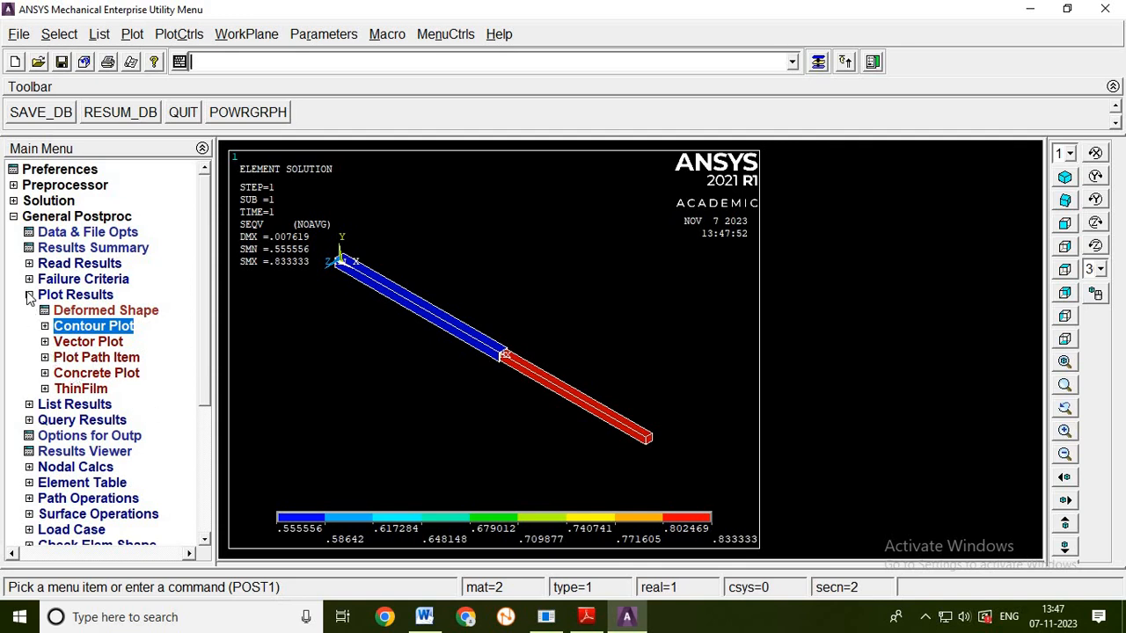
click(30, 294)
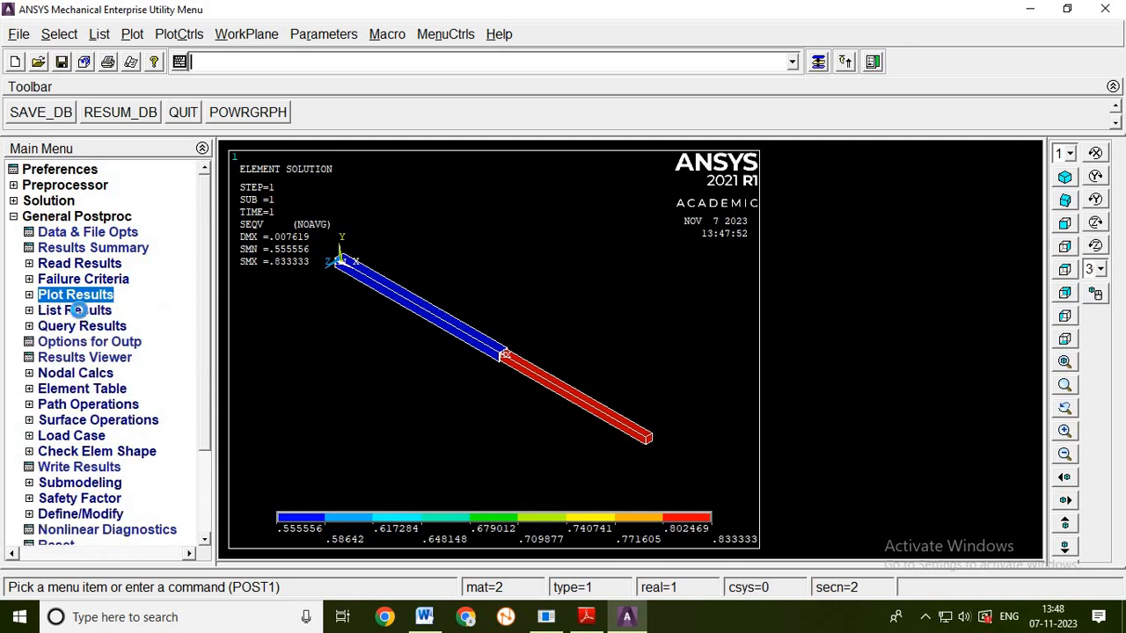
- List the nodal solution for the X-component of displacement, review the values per node, and close the listing
click(79, 311)
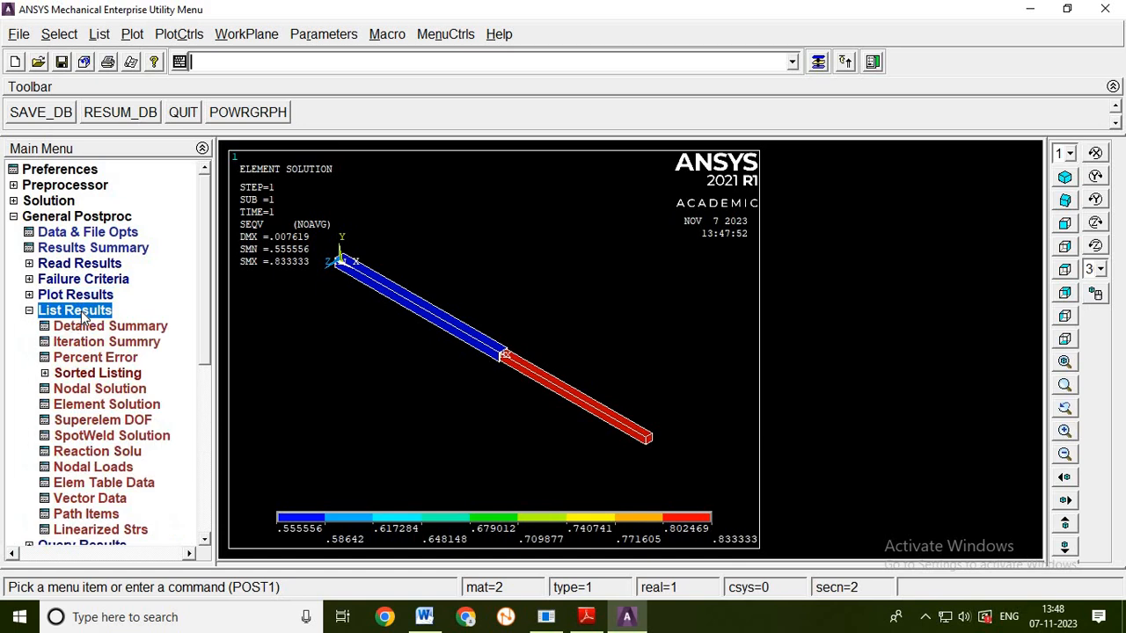
click(99, 388)
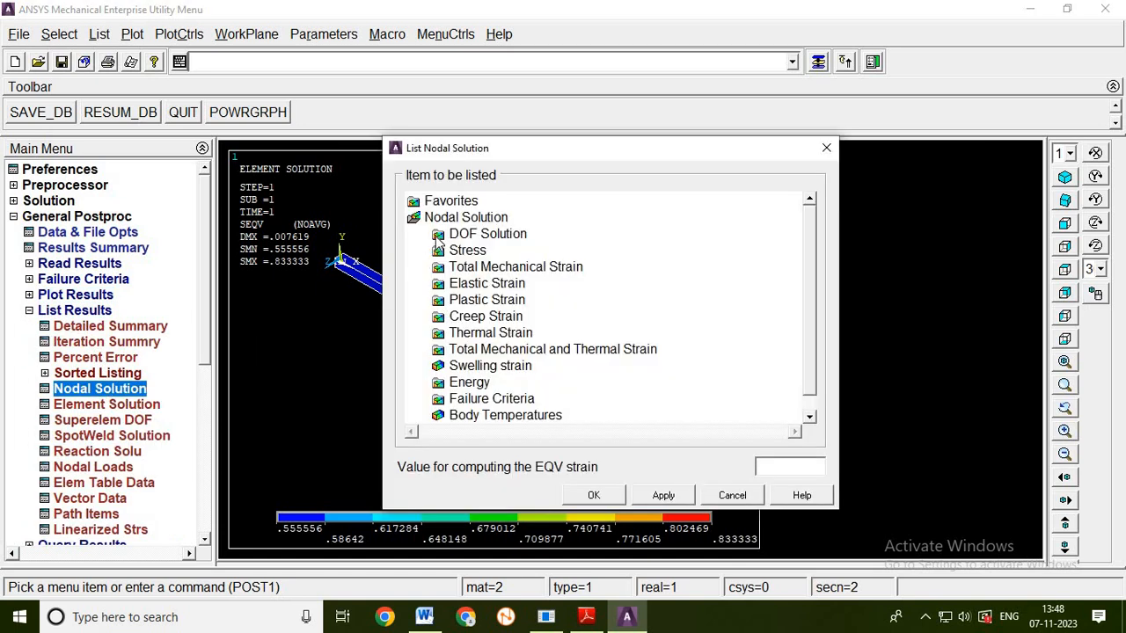
click(439, 236)
click(508, 251)
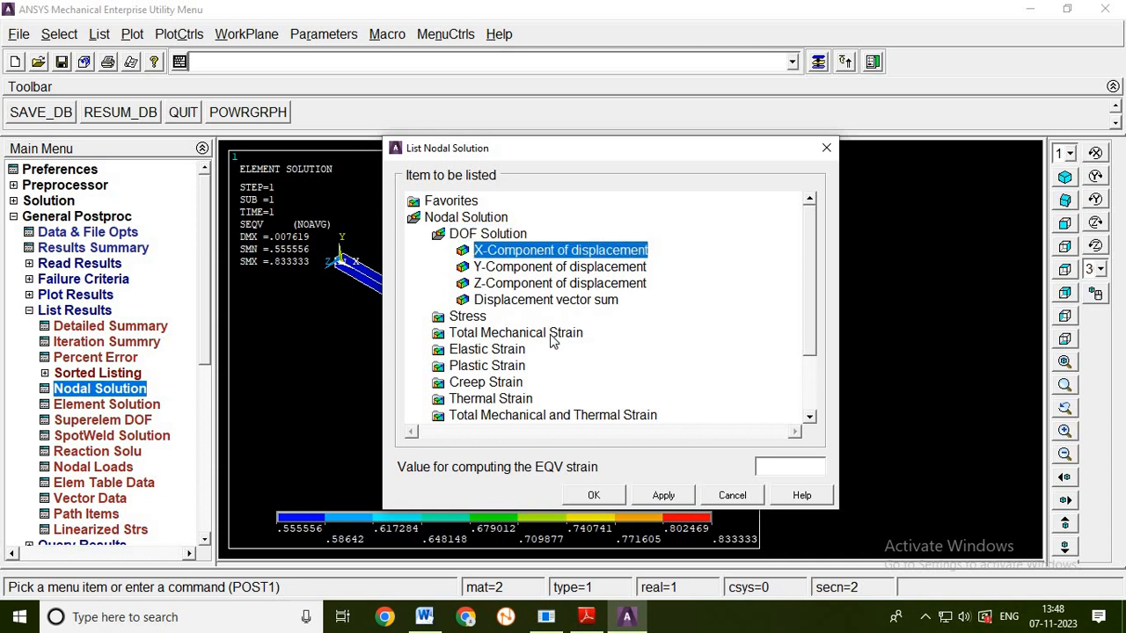
click(592, 495)
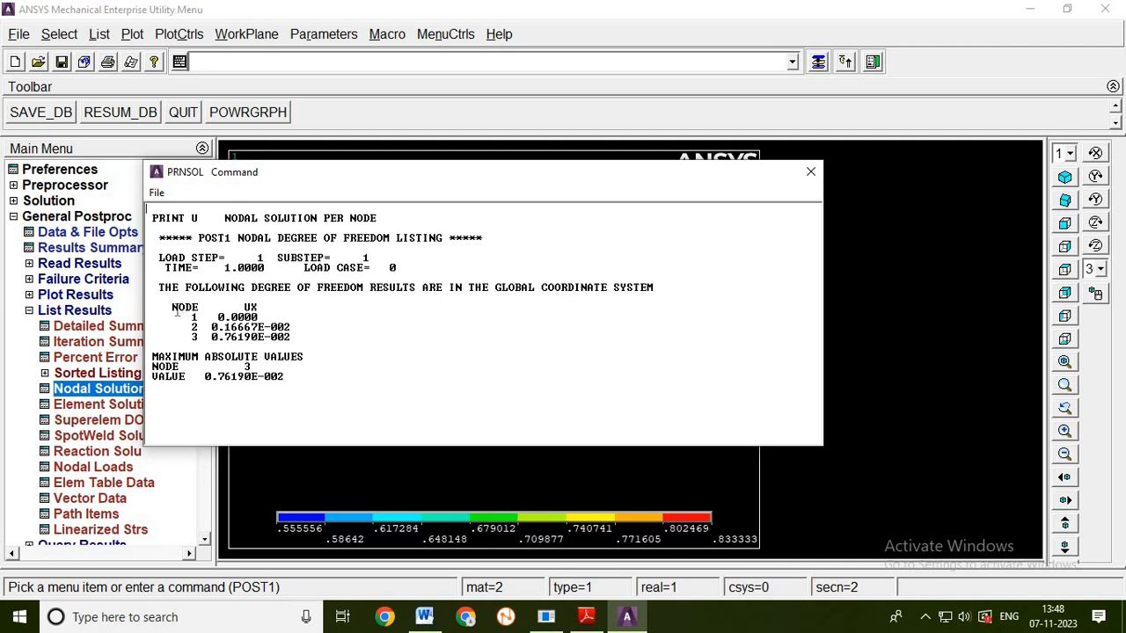
drag(192, 319, 264, 315)
click(265, 317)
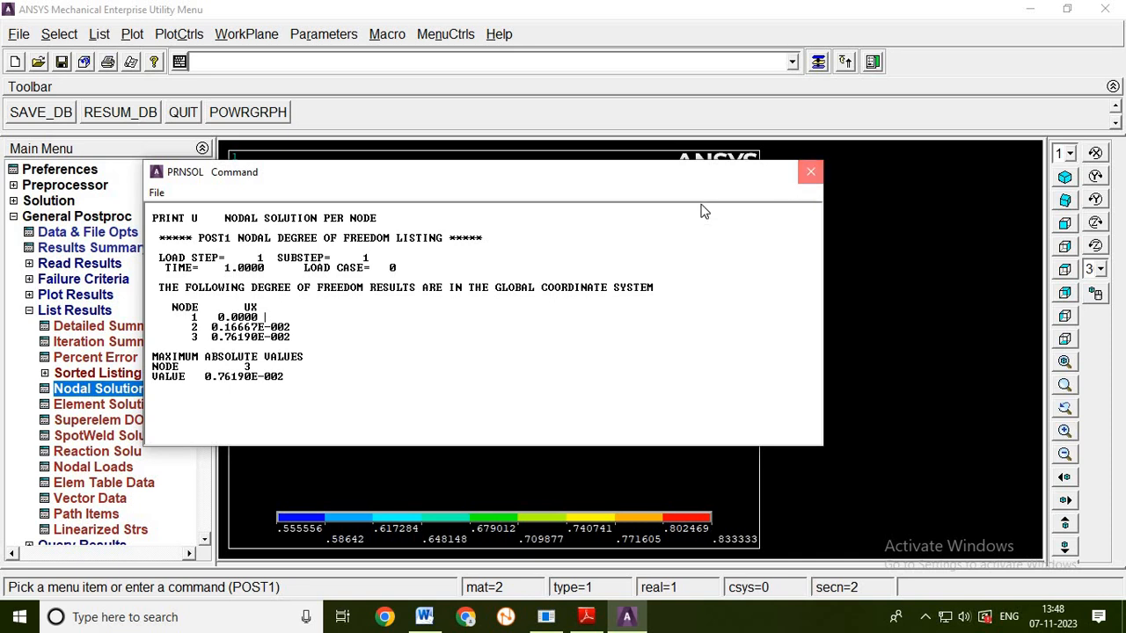
click(810, 173)
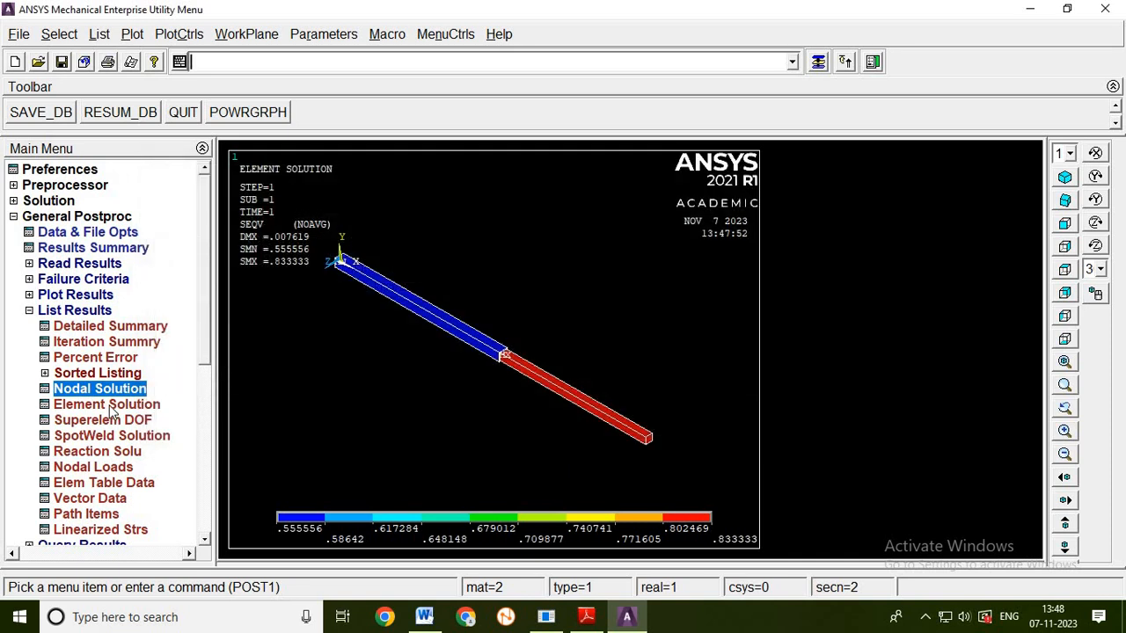
- List the element solution for von Mises stress, read the stresses of both elements, and close the listing
click(110, 405)
click(467, 238)
click(510, 416)
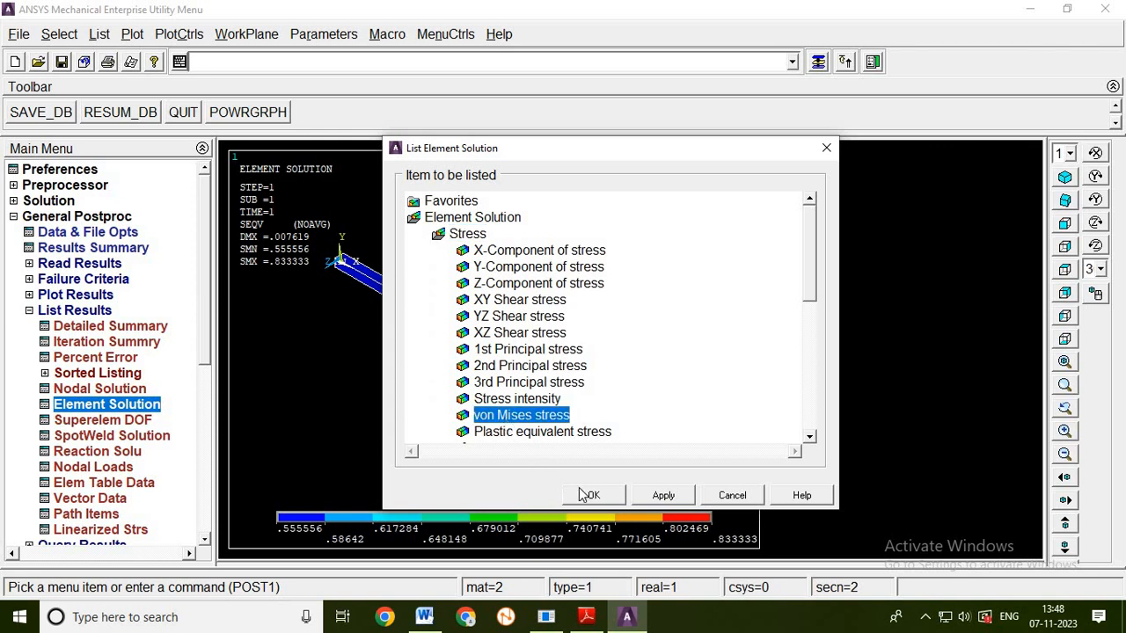
click(592, 495)
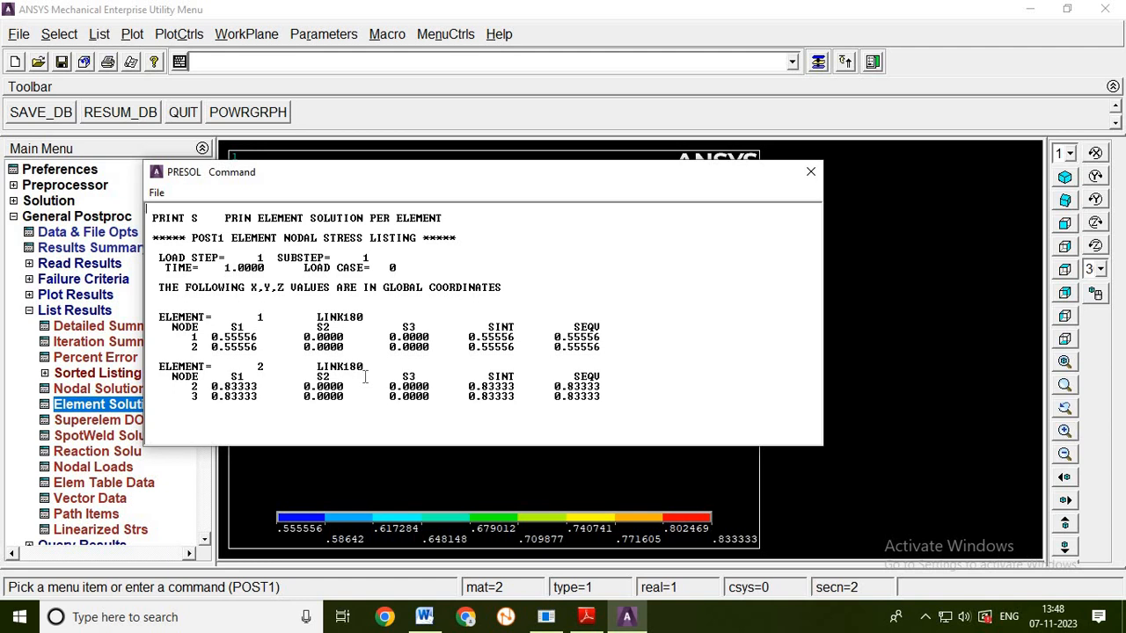
click(809, 173)
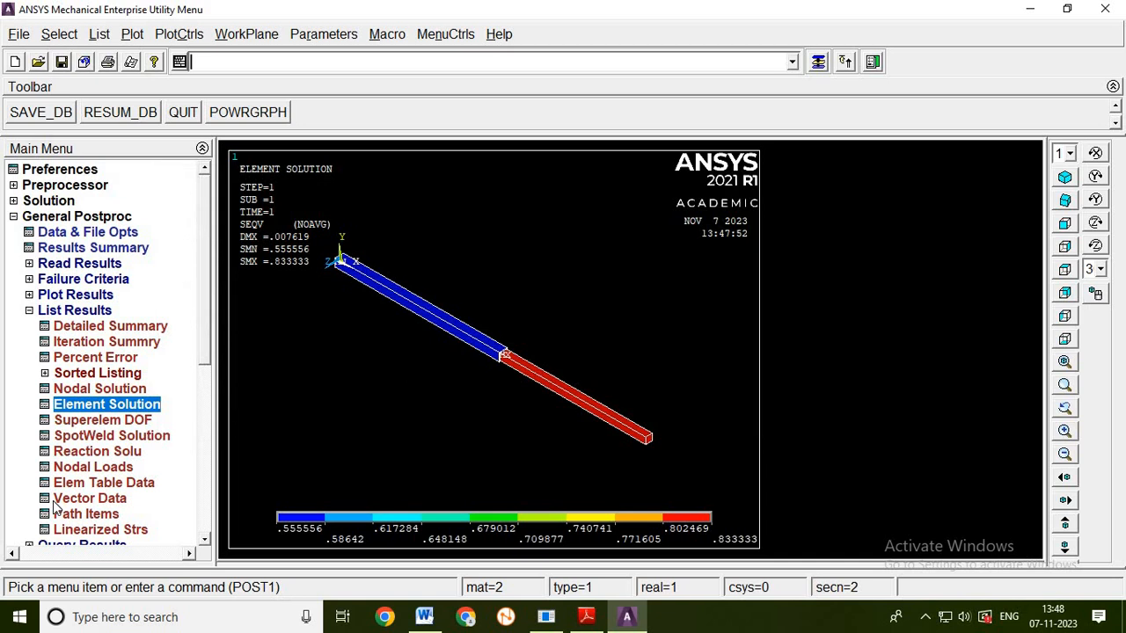
- List the reaction solution for structural force FX, check the value at the constrained node, and close the listing
click(105, 453)
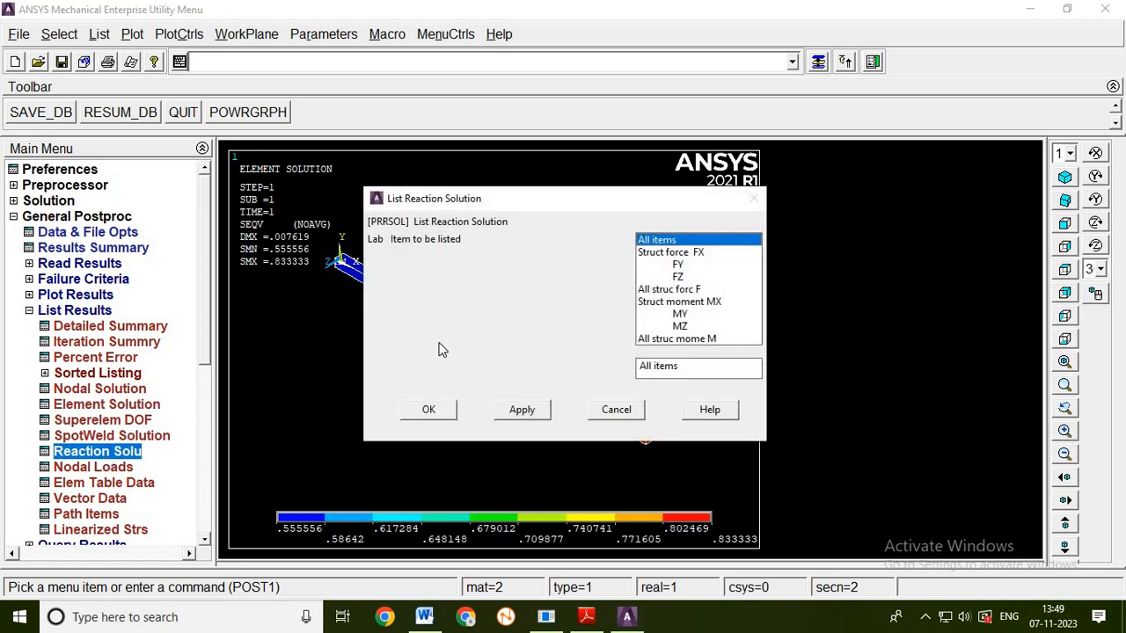
click(666, 253)
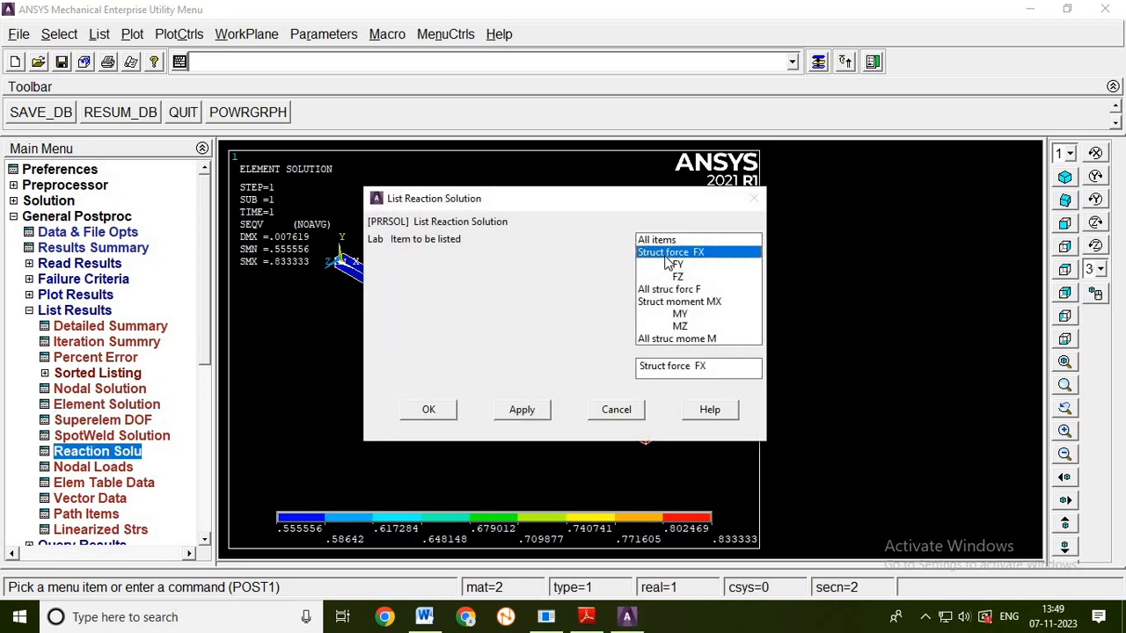
click(428, 409)
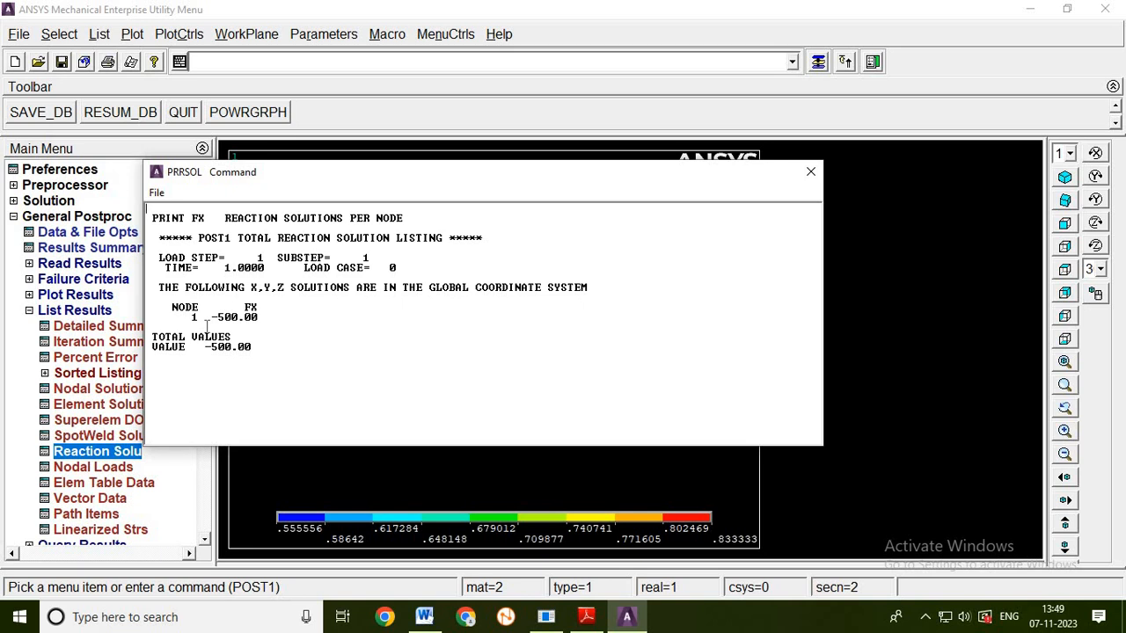
drag(208, 317, 256, 322)
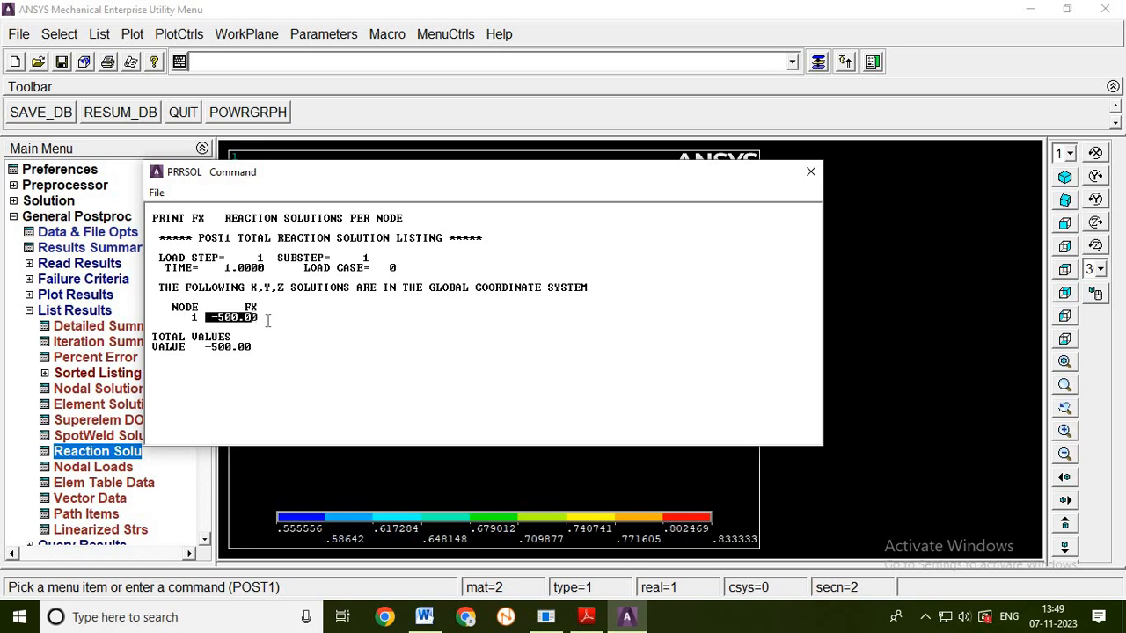
click(291, 367)
click(810, 173)
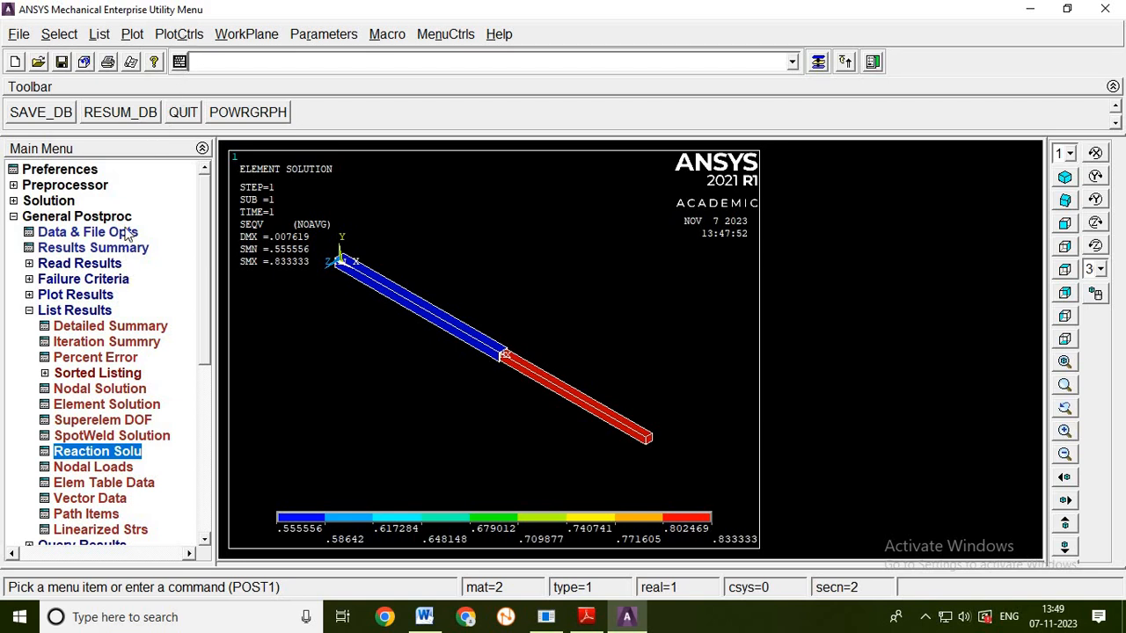
- Animate the deformed shape together with the undeformed shape using 10 frames and a 0.5 s delay, and close the animation controller
click(171, 35)
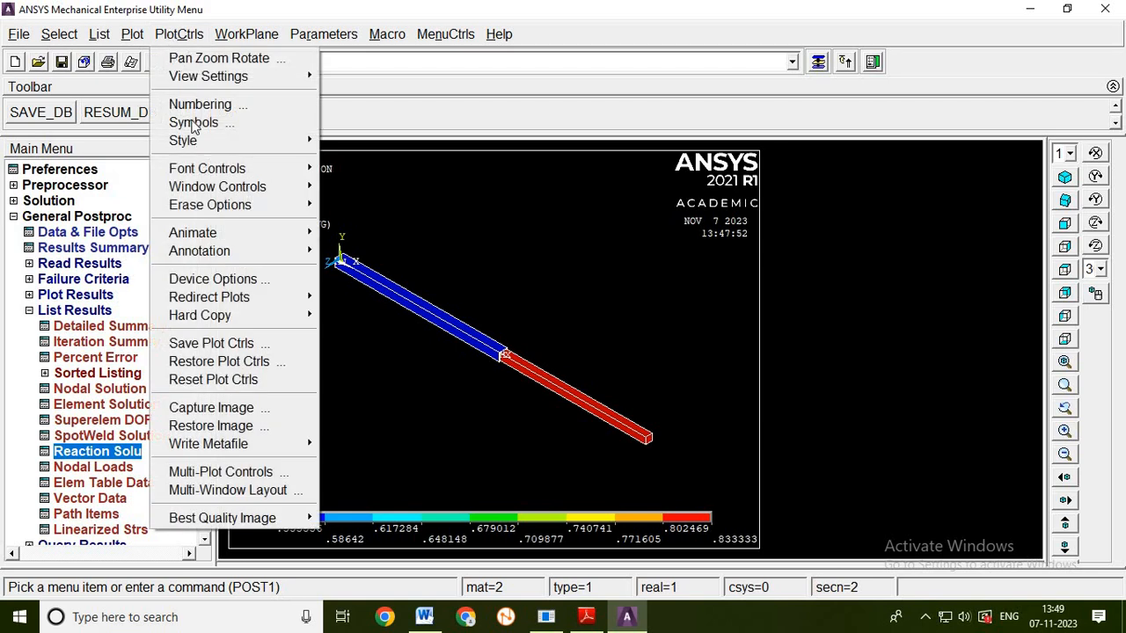
mouse_move(238, 233)
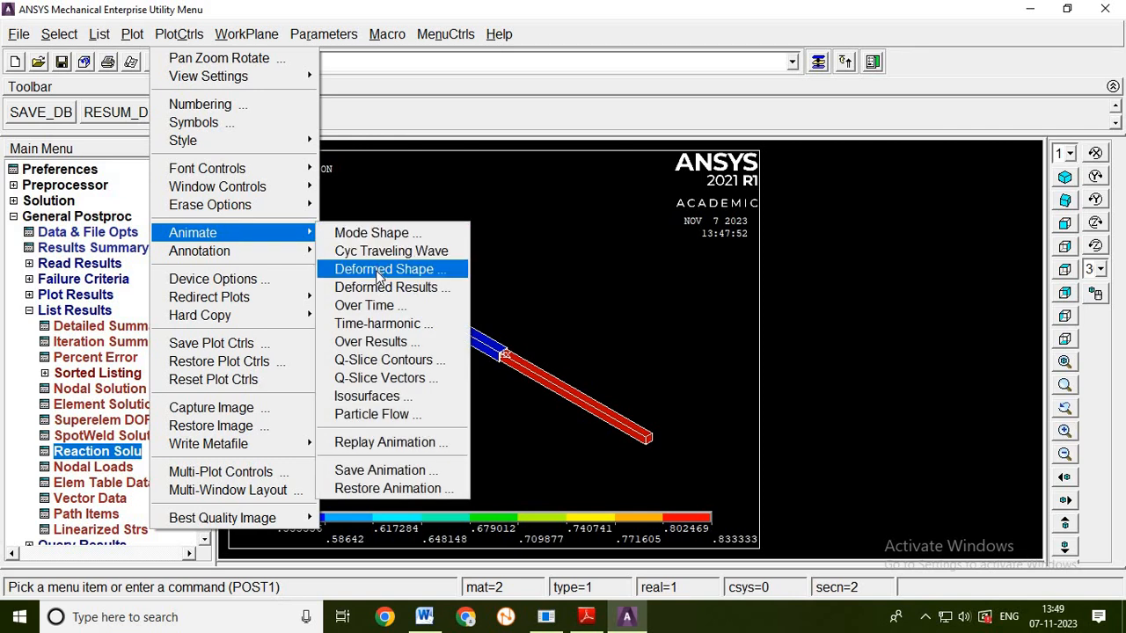
click(380, 269)
click(668, 331)
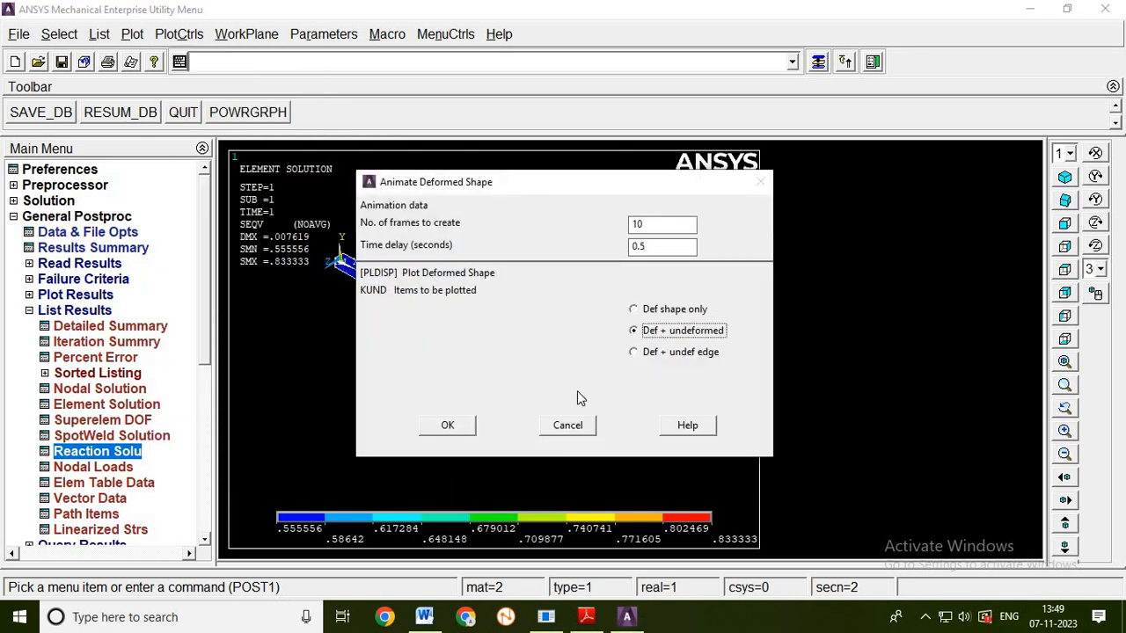
click(469, 426)
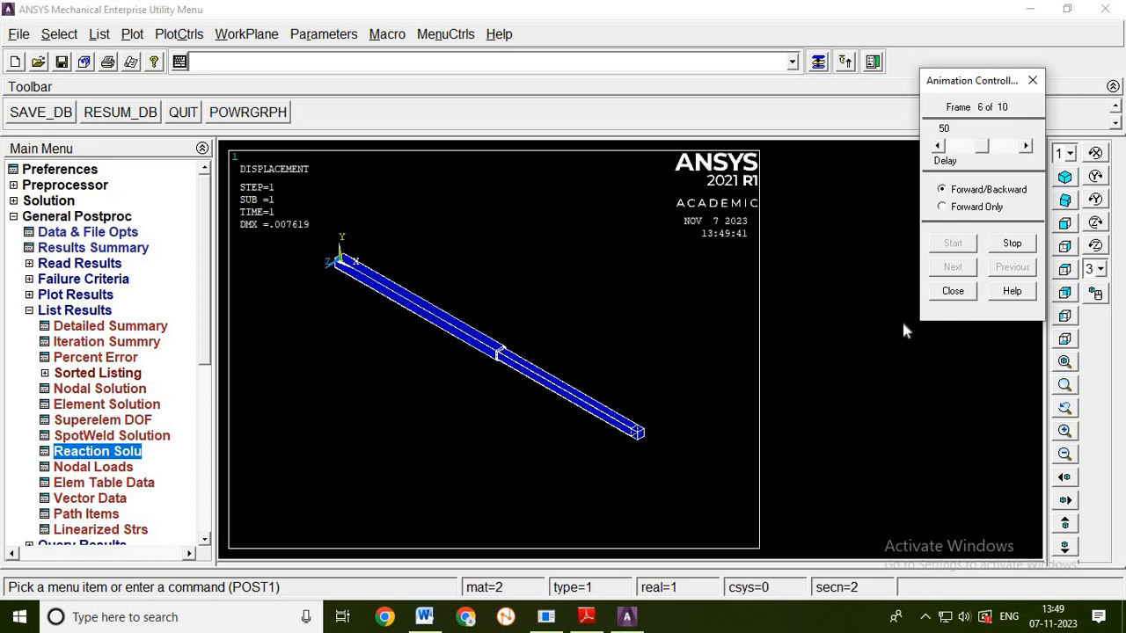
click(954, 292)
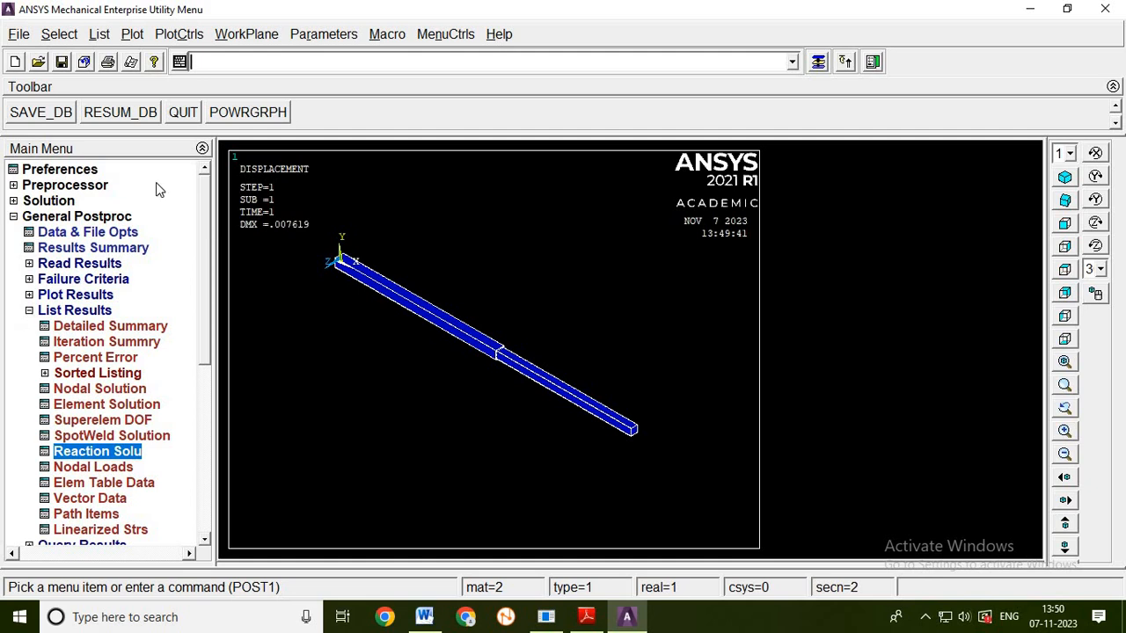
- Switch the graphics display to reverse video so the model is plotted on a white background
click(179, 36)
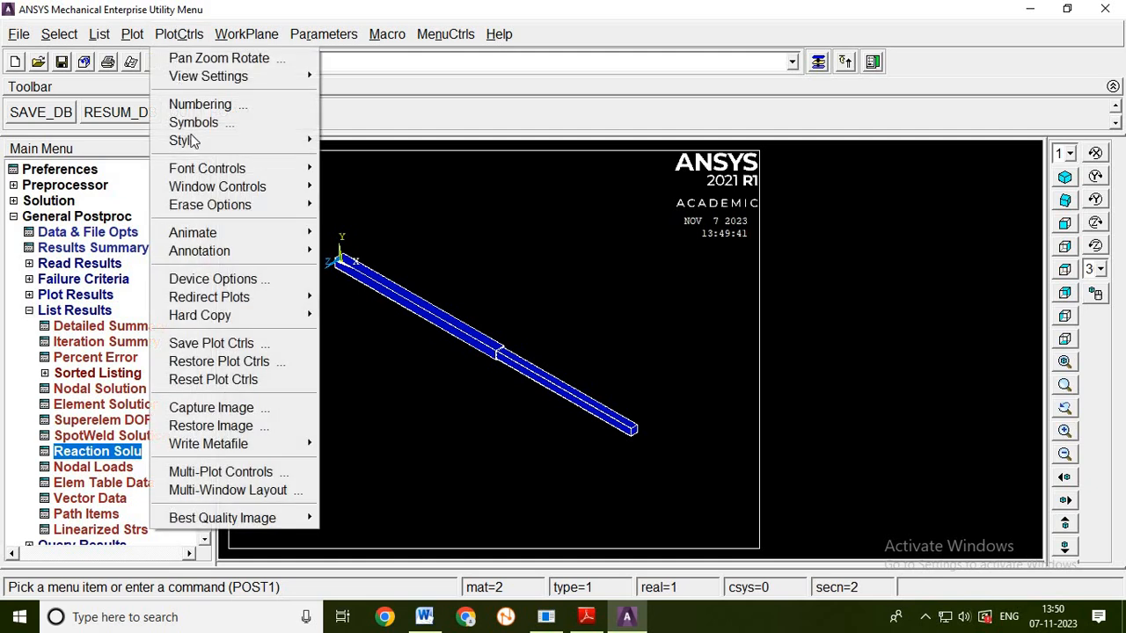
mouse_move(204, 168)
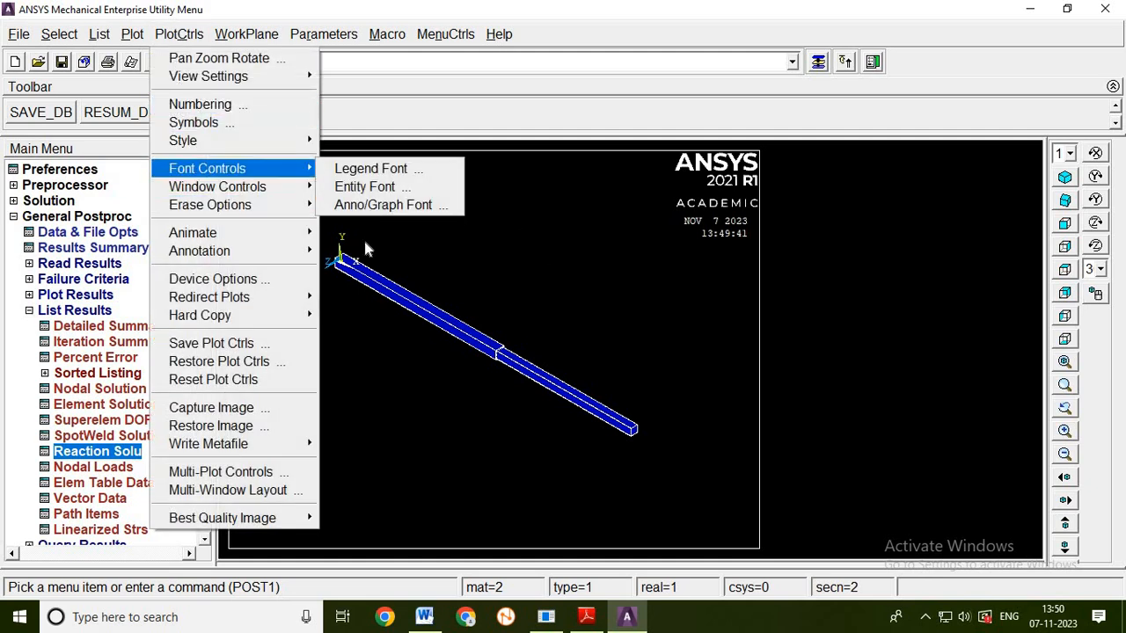
mouse_move(208, 146)
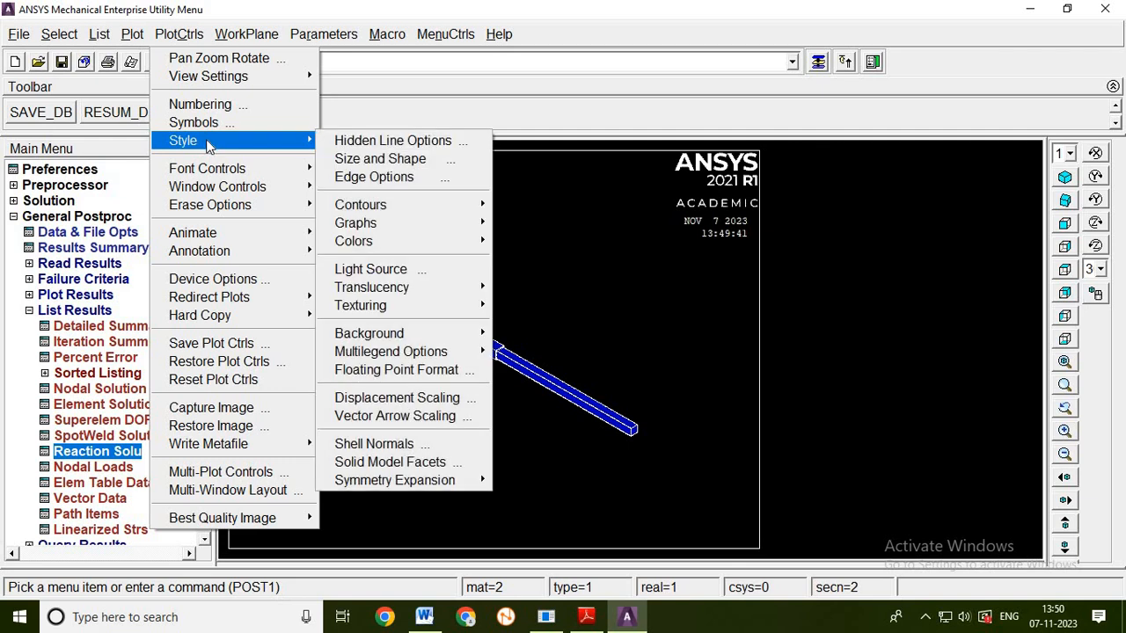
mouse_move(472, 250)
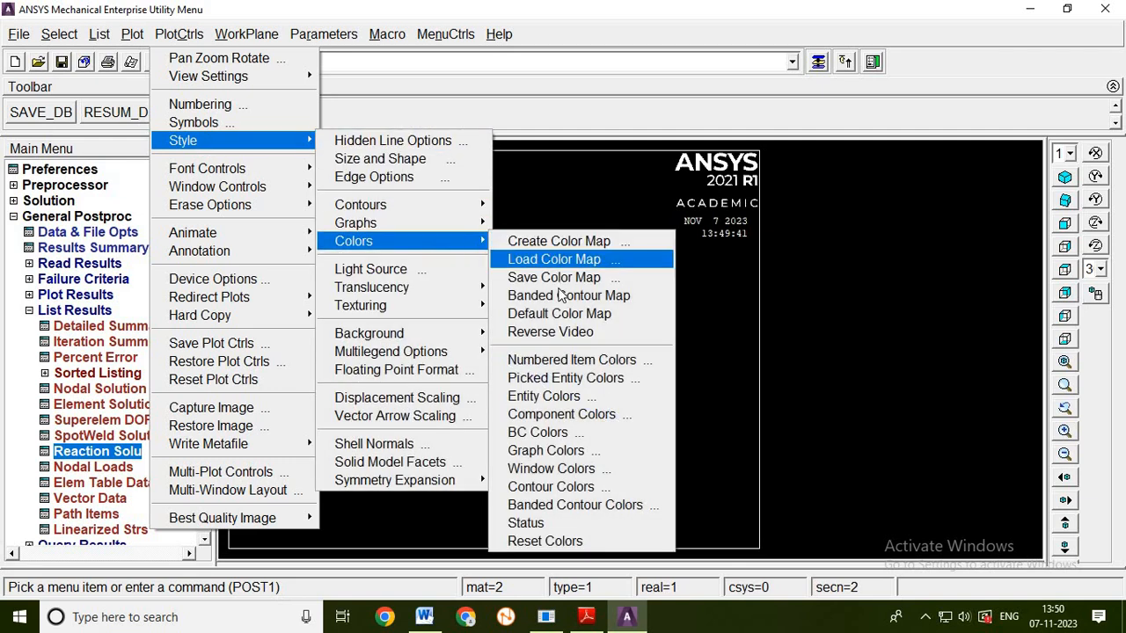
click(563, 331)
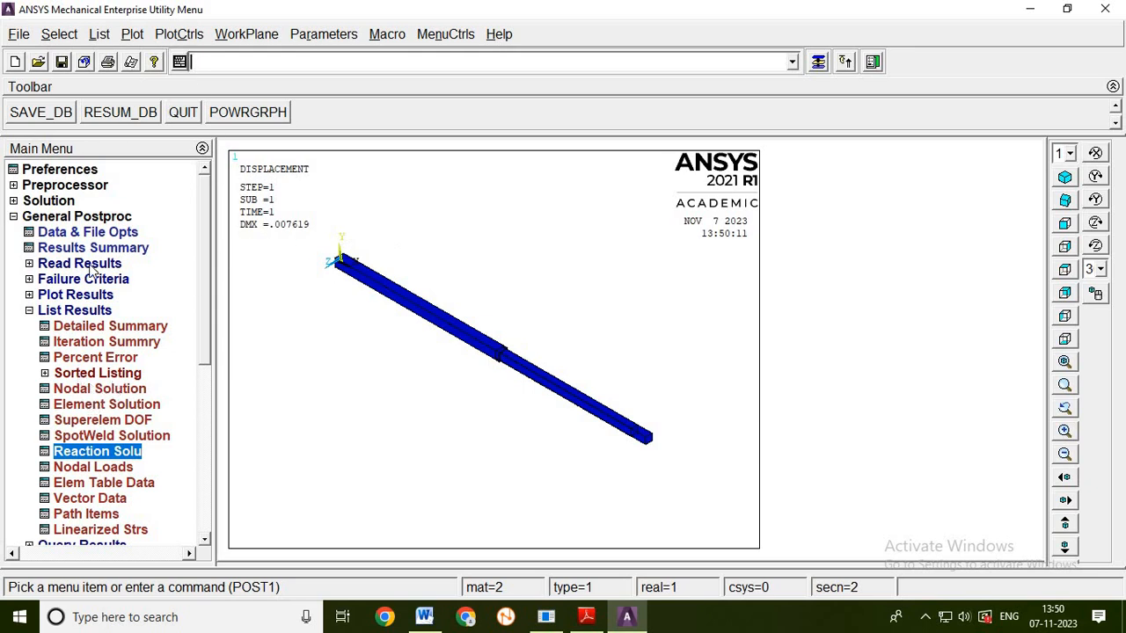
- List the nodal solution for the X-component of displacement again, check the values, and close the listing
click(95, 390)
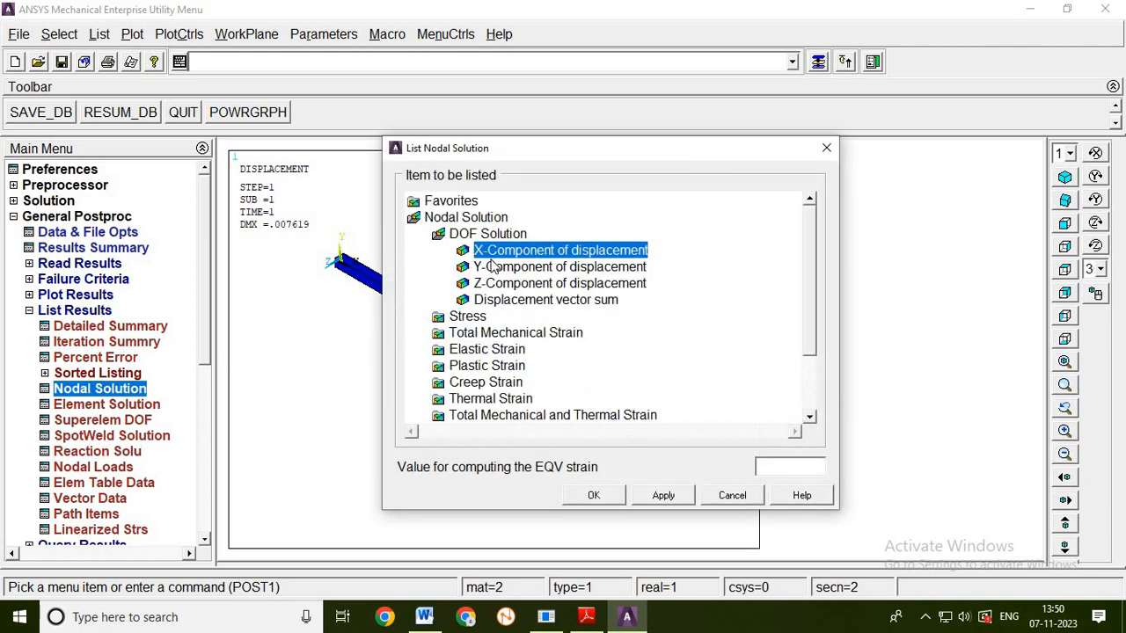
click(592, 495)
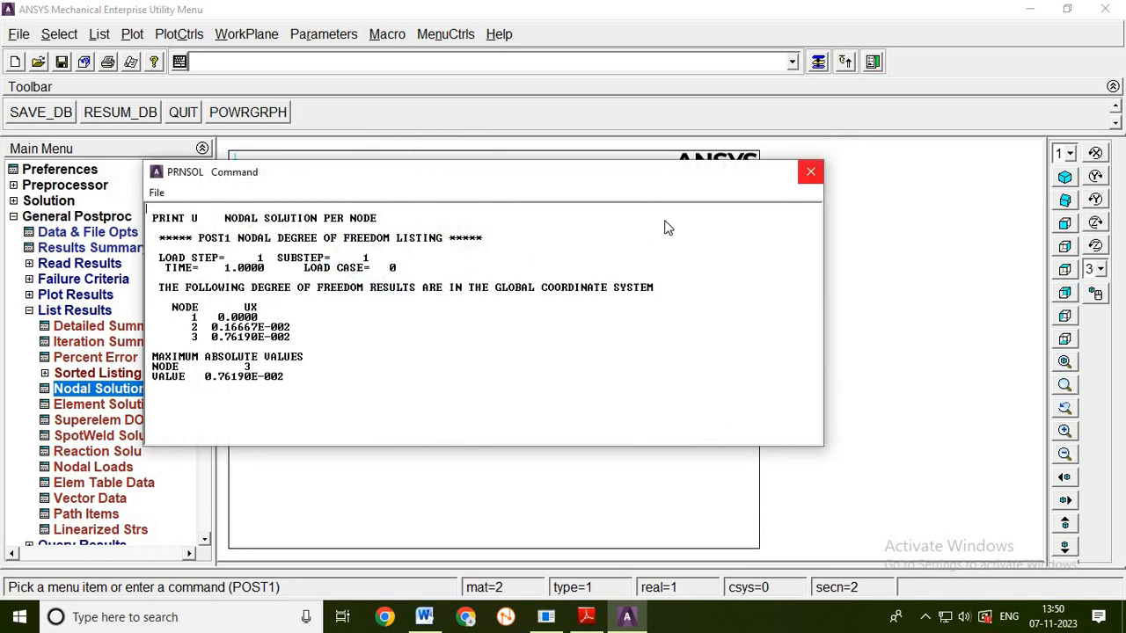
click(810, 171)
click(28, 311)
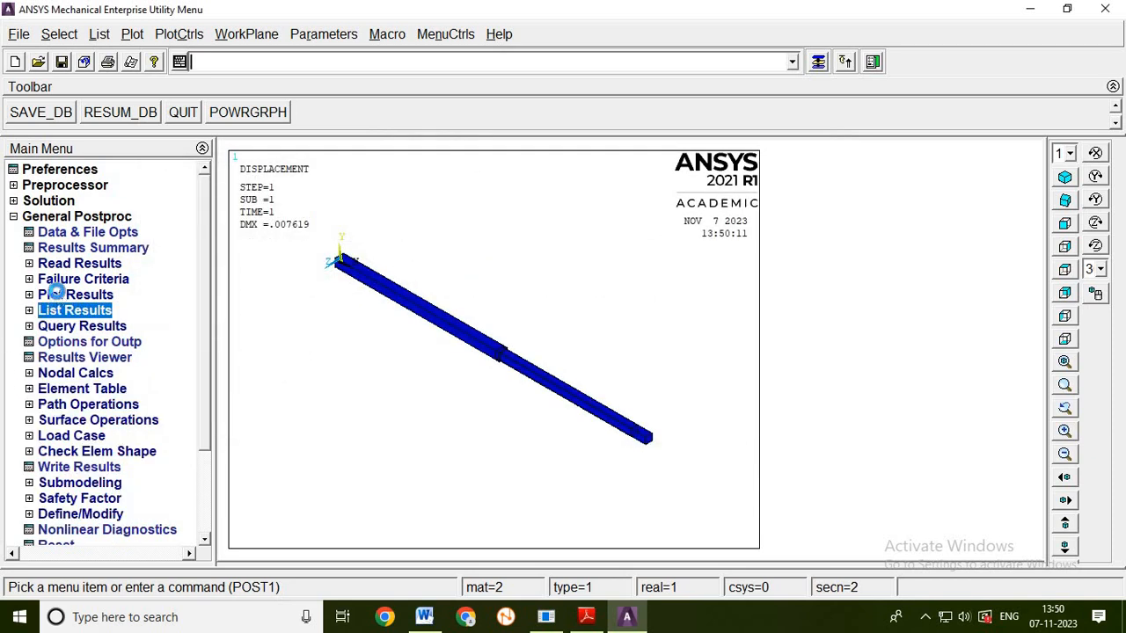
- Plot the nodal solution contour of the X-component of displacement with deformed shape only, capture it as an image, and close the image window
click(63, 295)
click(81, 327)
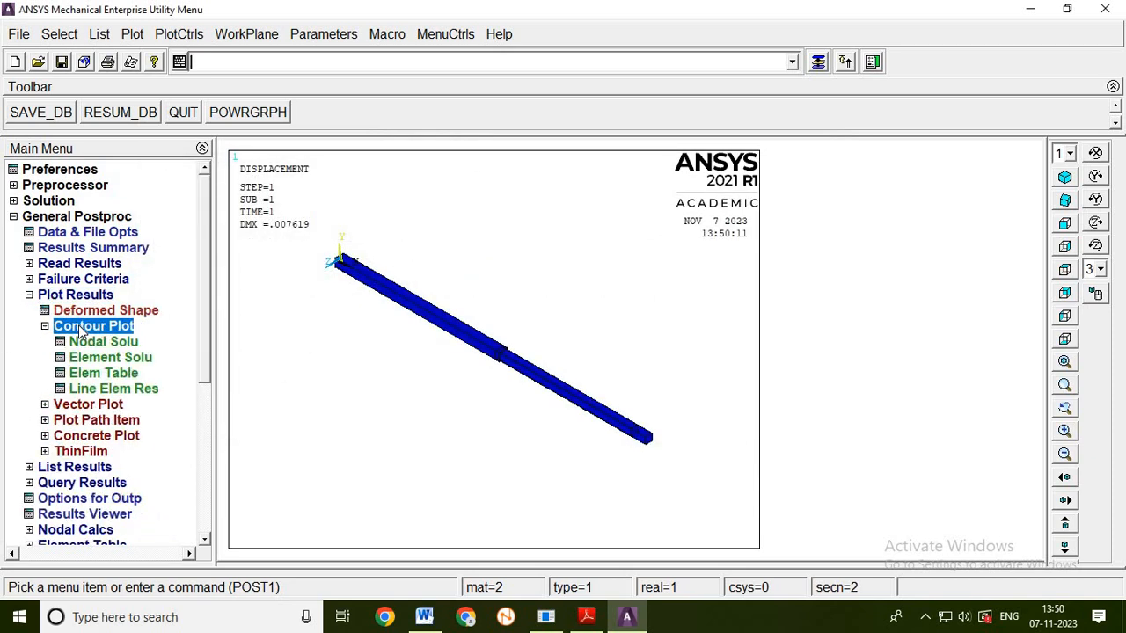
click(88, 342)
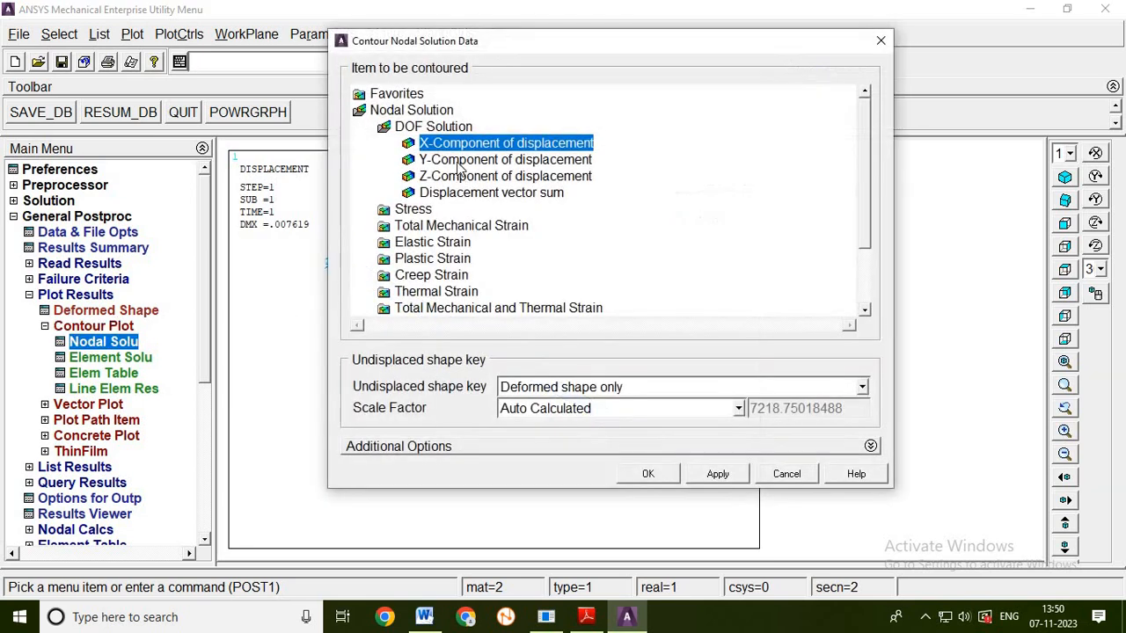
click(640, 474)
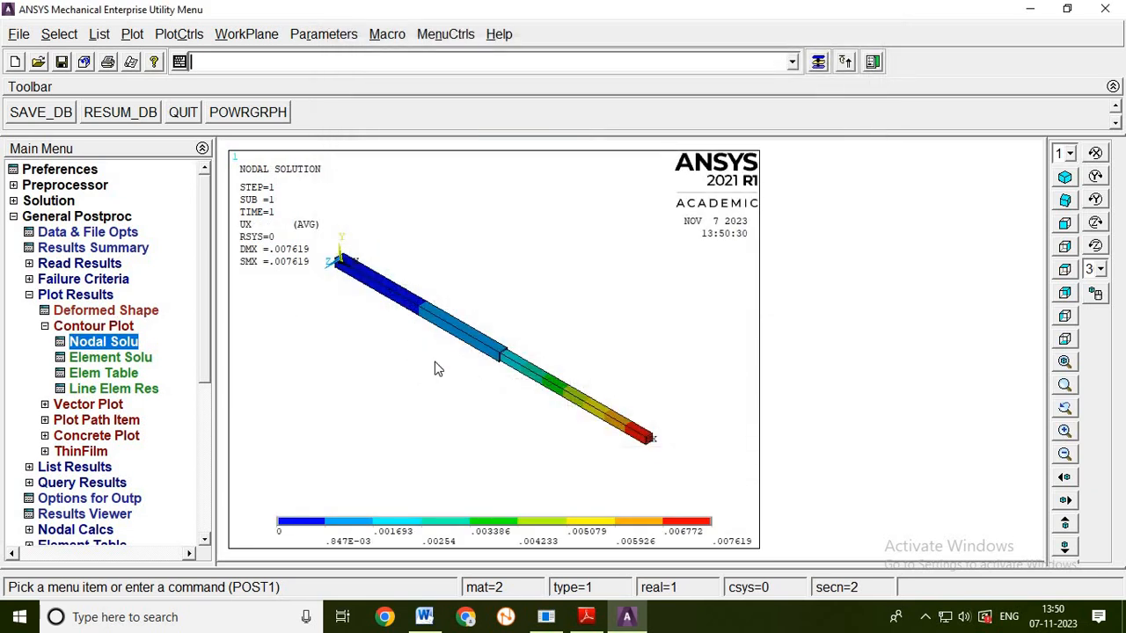
click(143, 35)
click(167, 35)
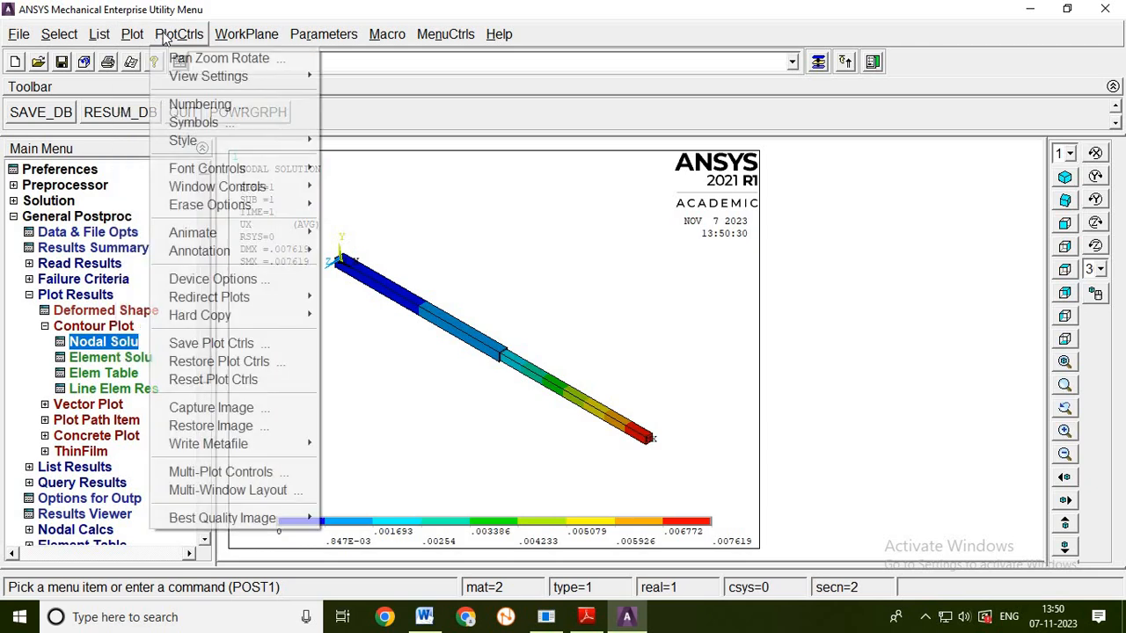
click(211, 408)
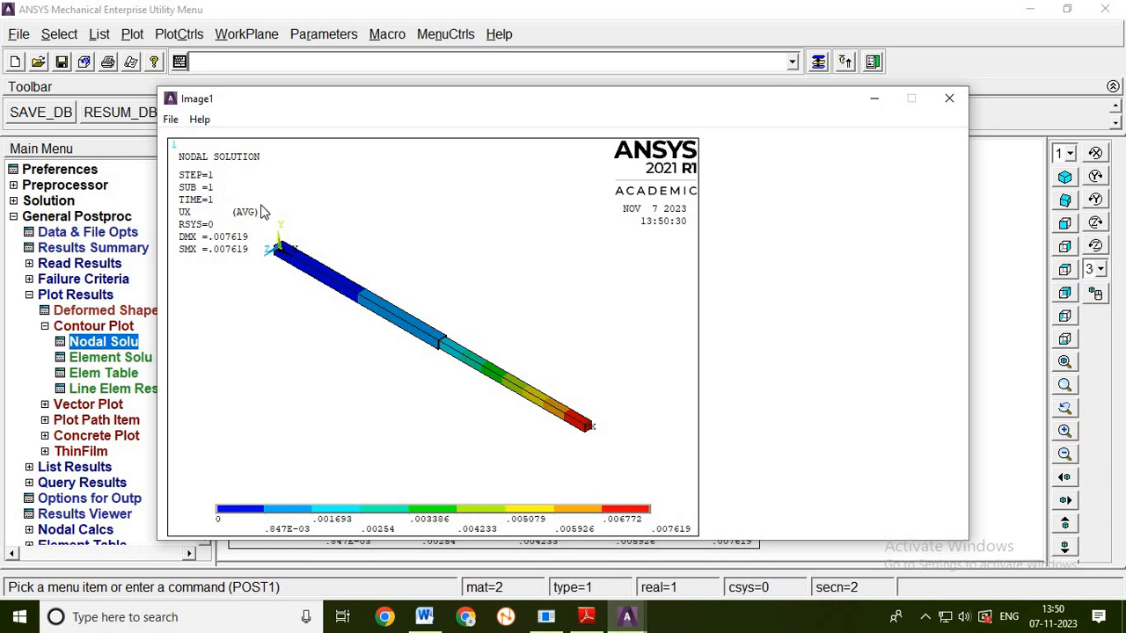
click(949, 100)
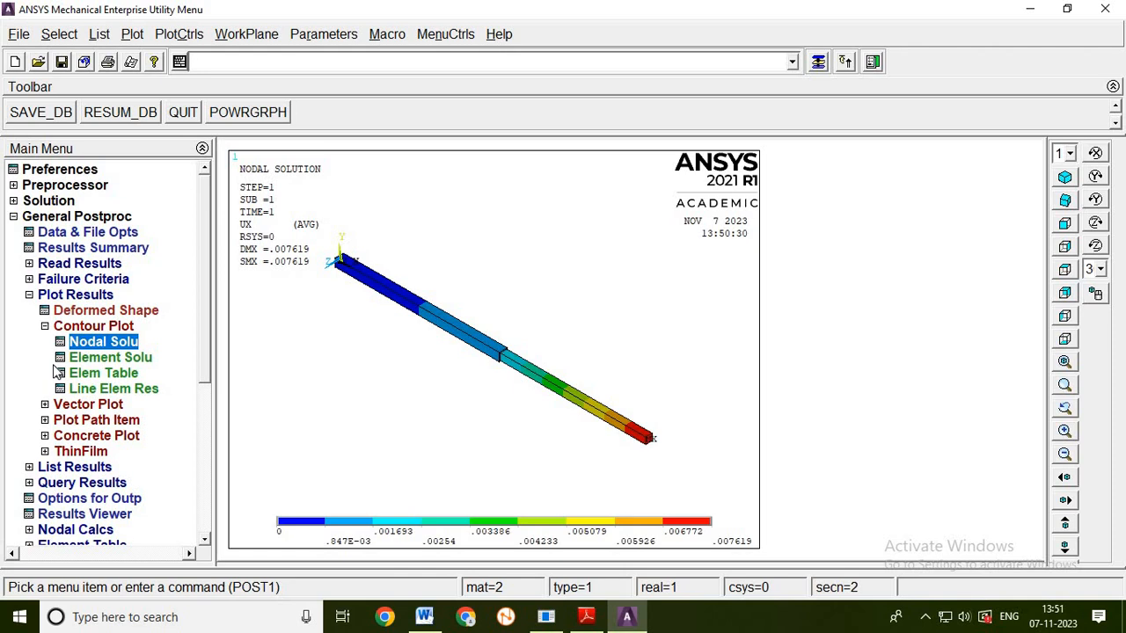
- Plot the element solution contour of von Mises stress with deformed shape only, capture it as an image, and close the image window
click(111, 357)
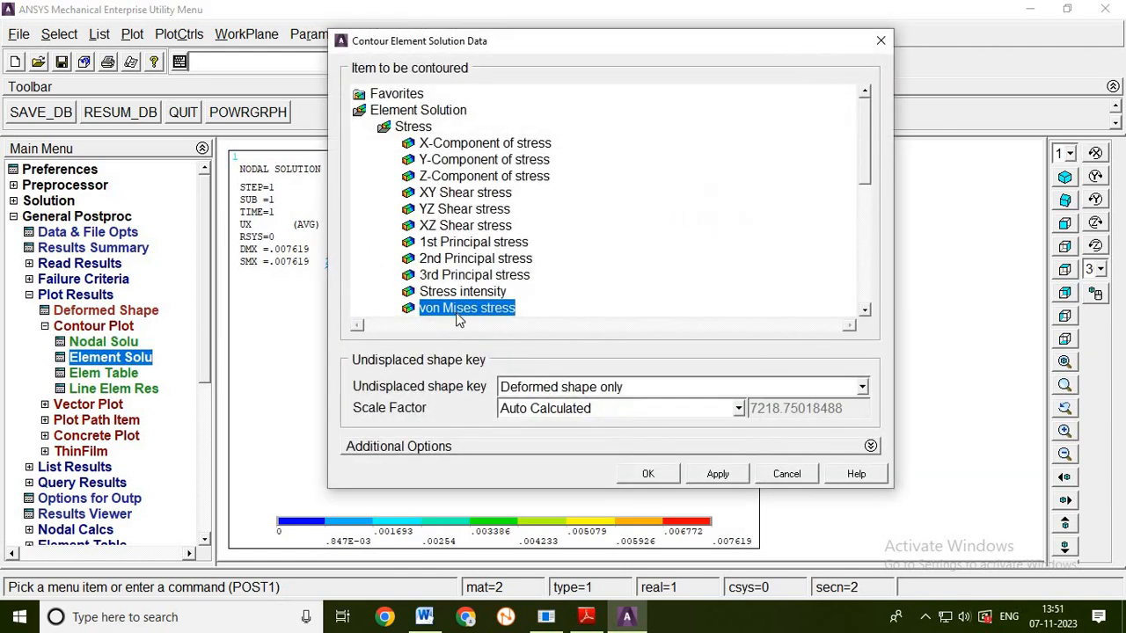
click(648, 474)
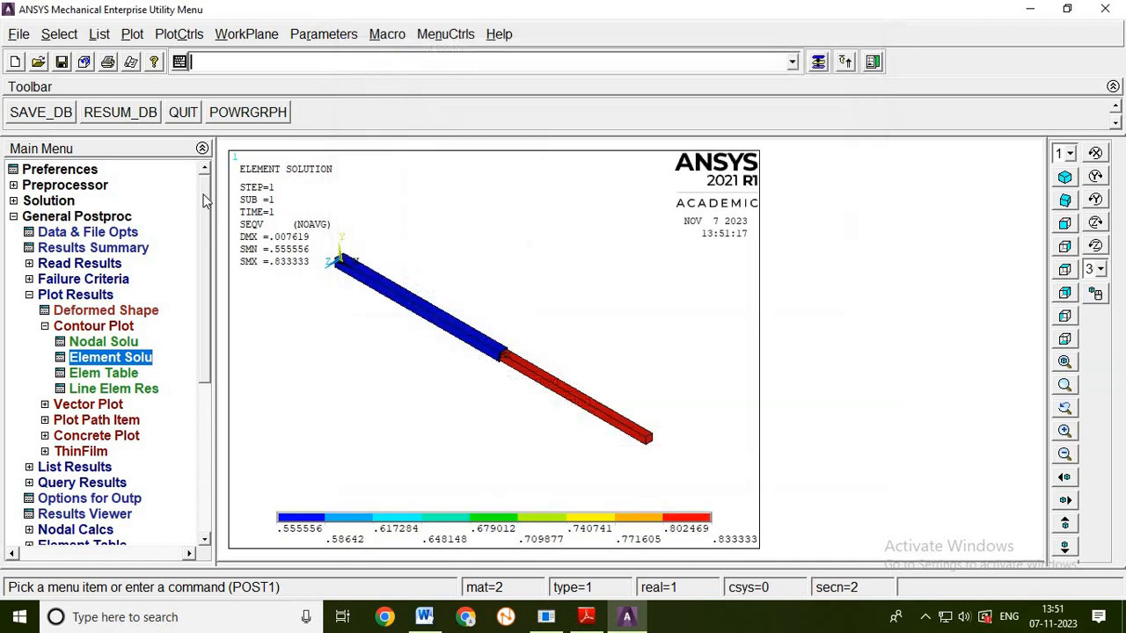
click(176, 35)
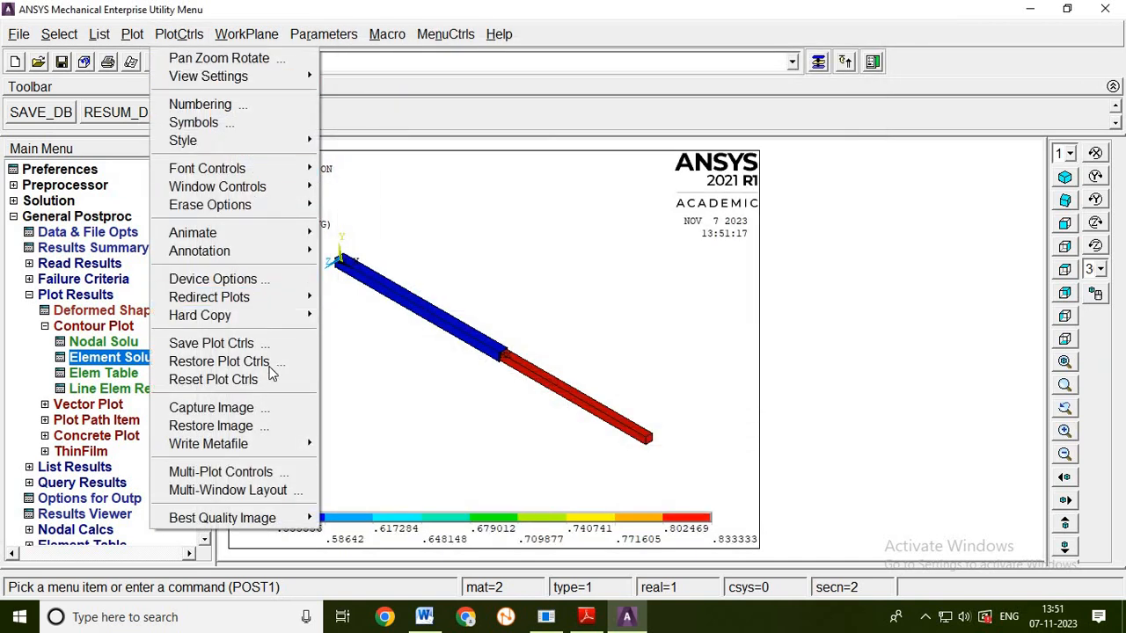
click(265, 408)
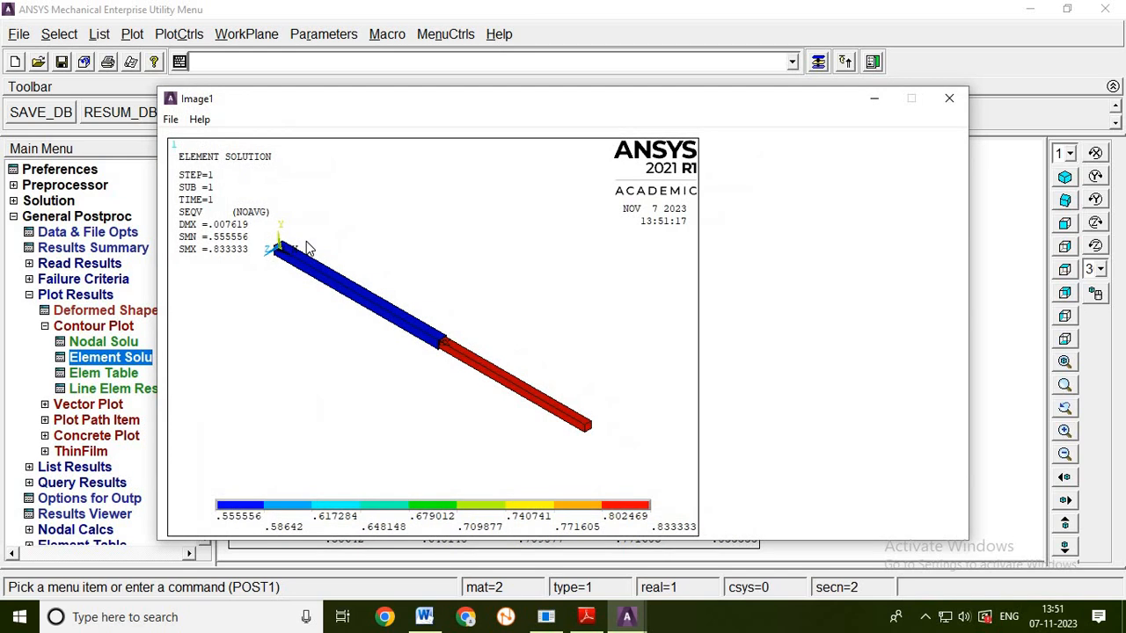
click(949, 100)
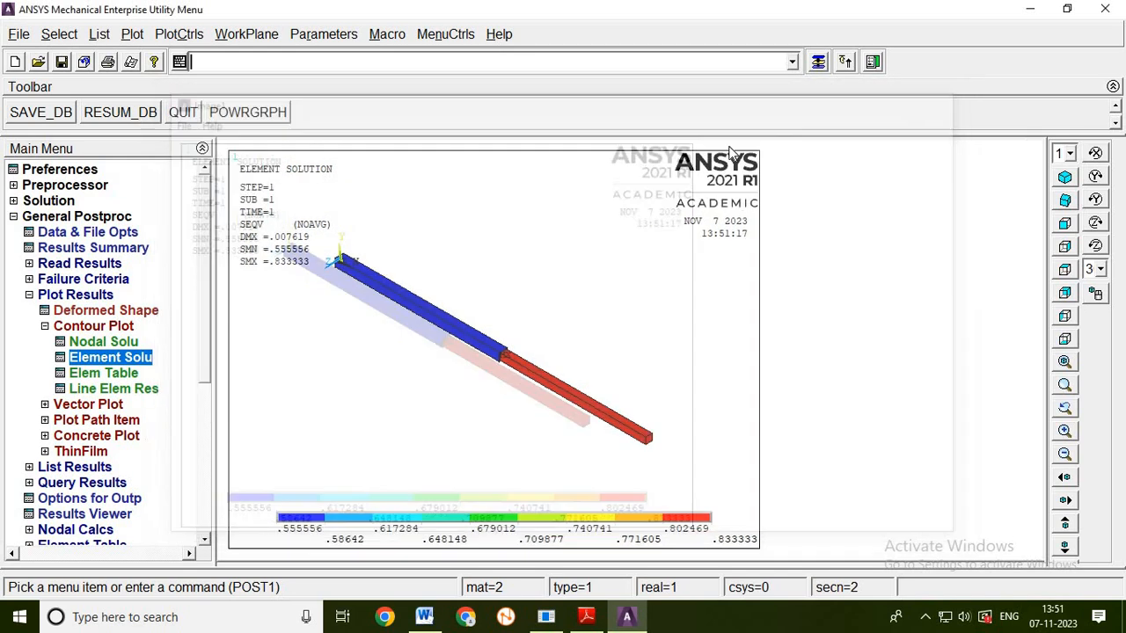
click(30, 296)
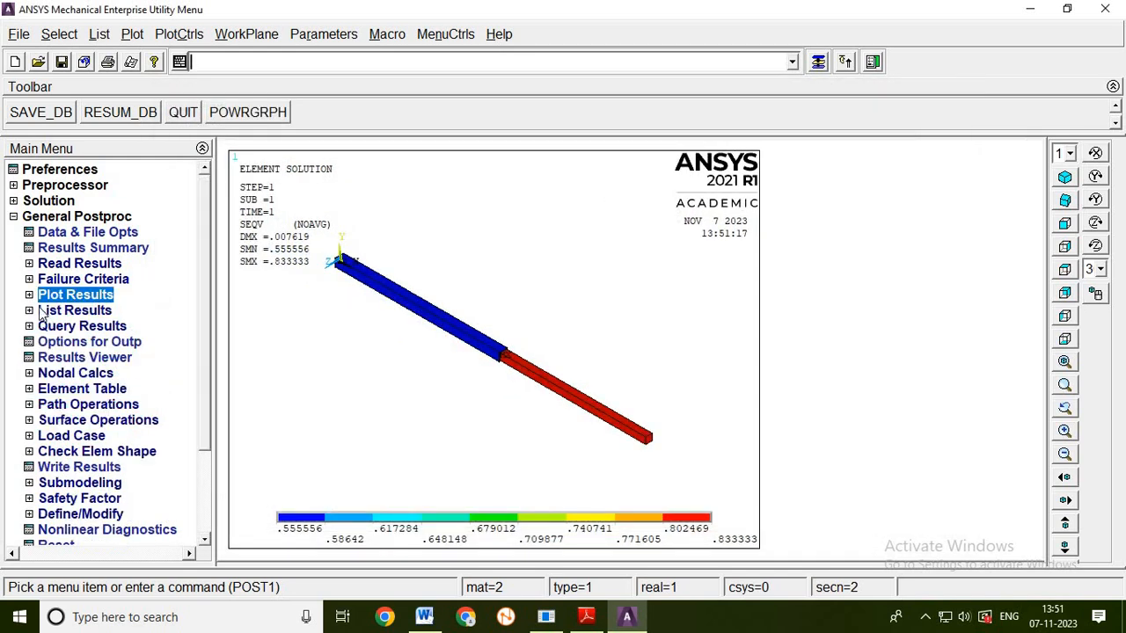
click(14, 217)
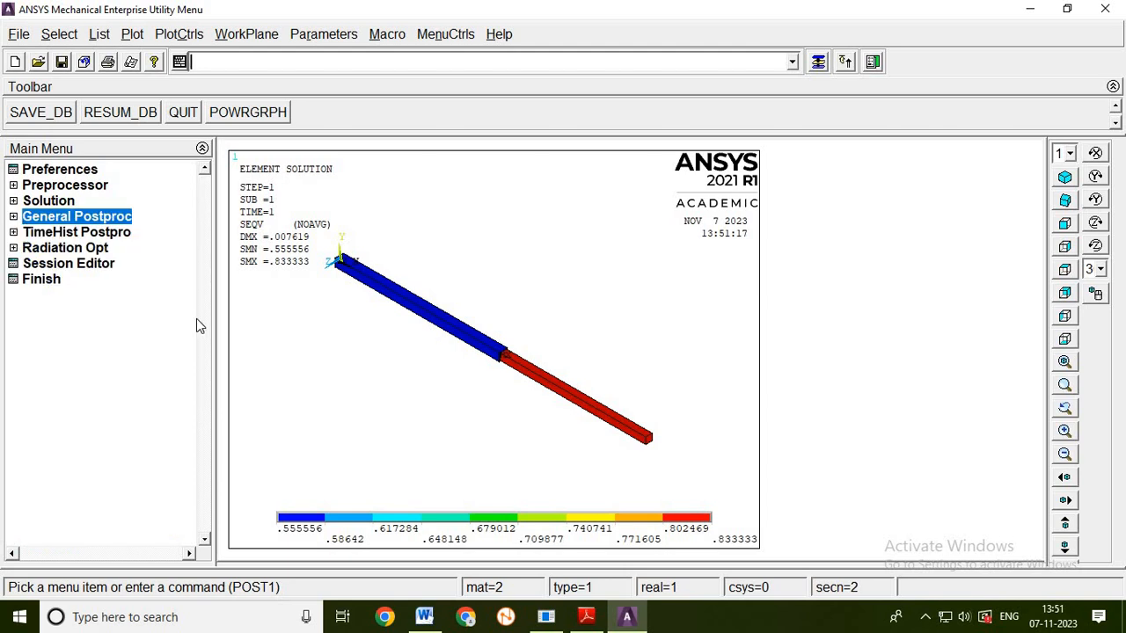